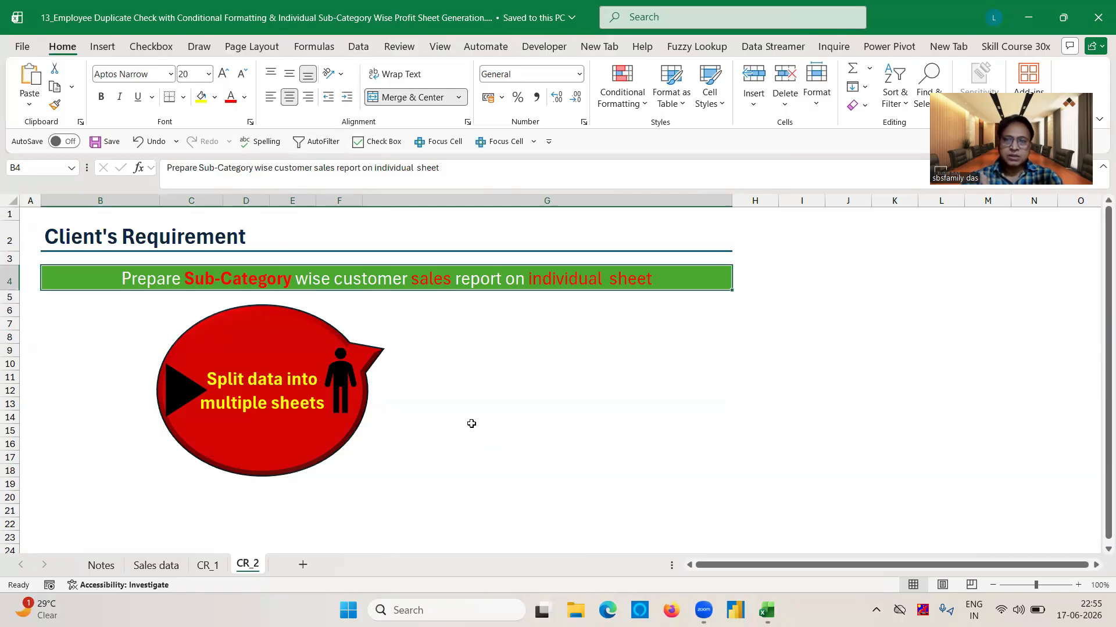
# Step: Select all customer names from B3 down to the last record on the Sales data sheet
pyautogui.click(152, 569)
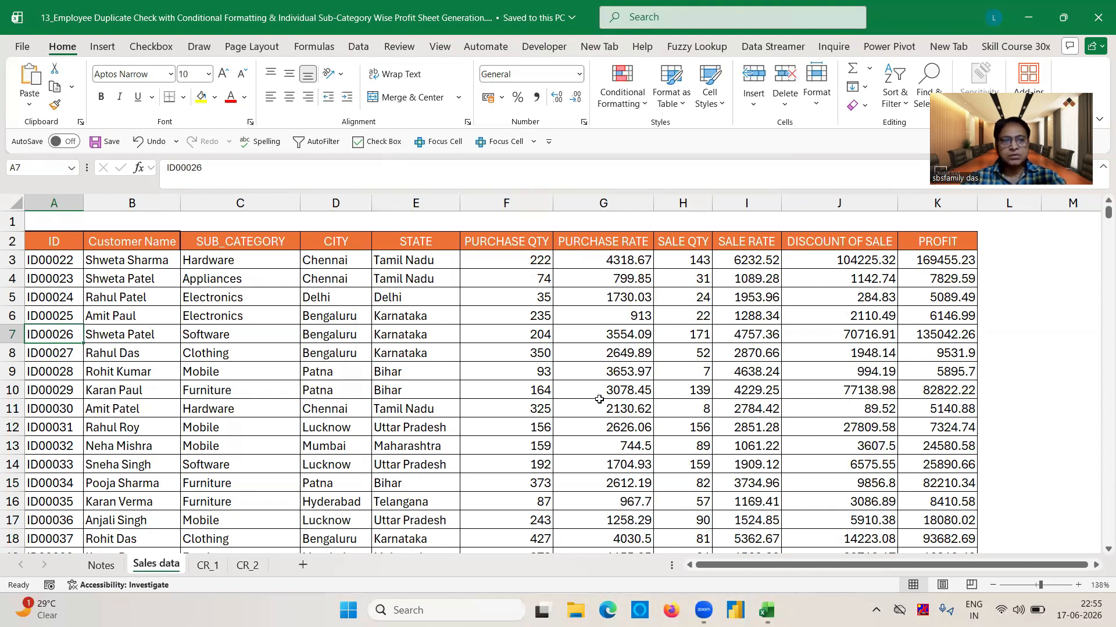
pyautogui.click(113, 565)
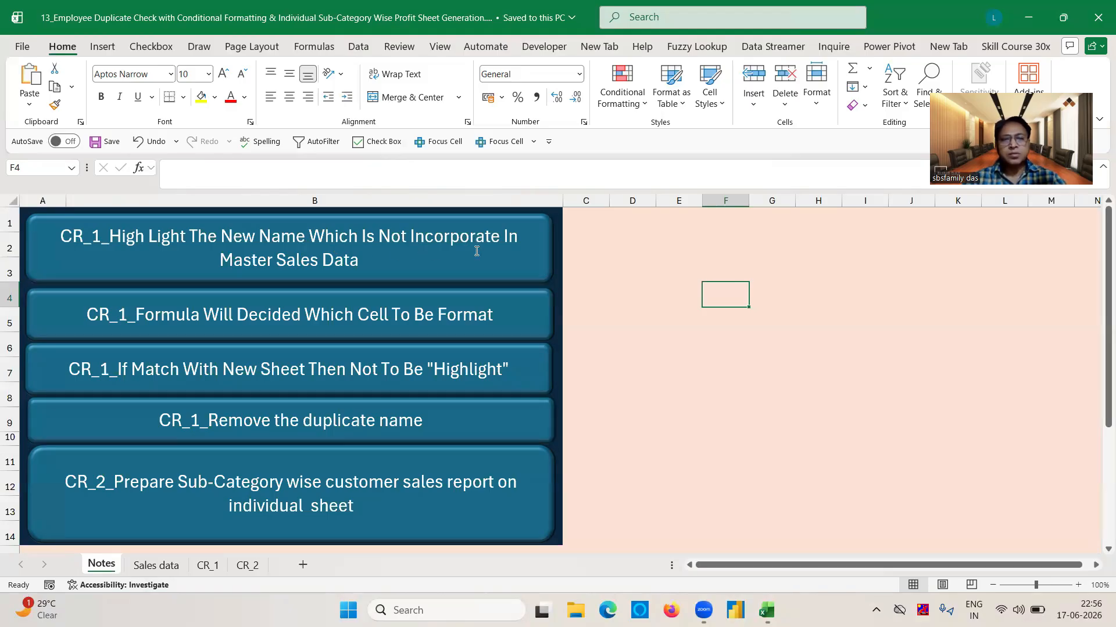
pyautogui.click(155, 566)
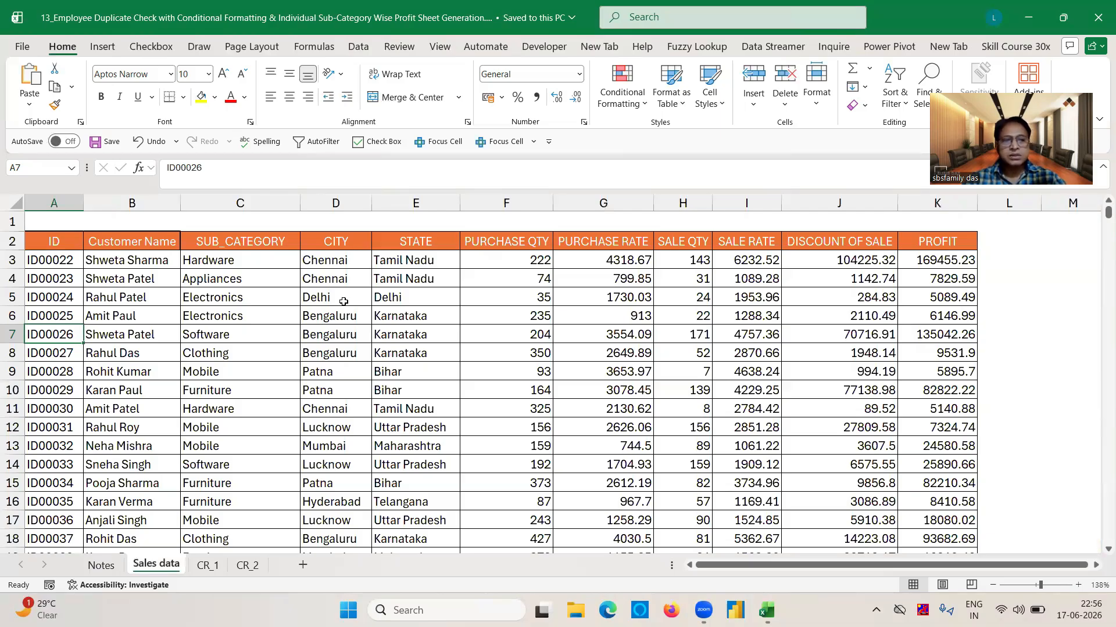
pyautogui.click(143, 262)
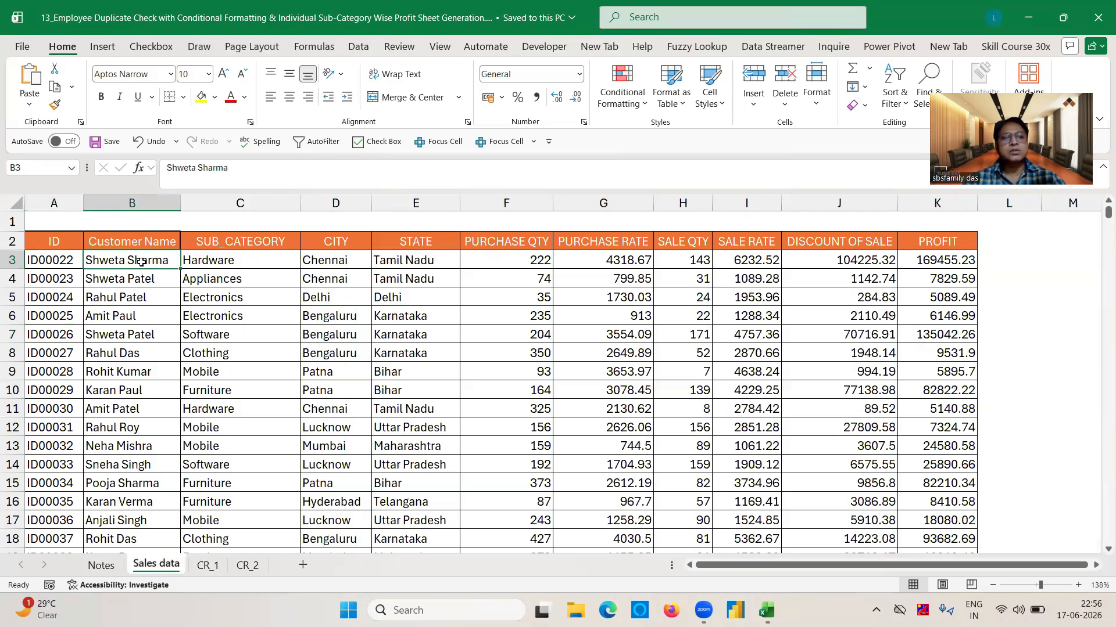
pyautogui.hotkey('ctrl', 'shift', 'Down')
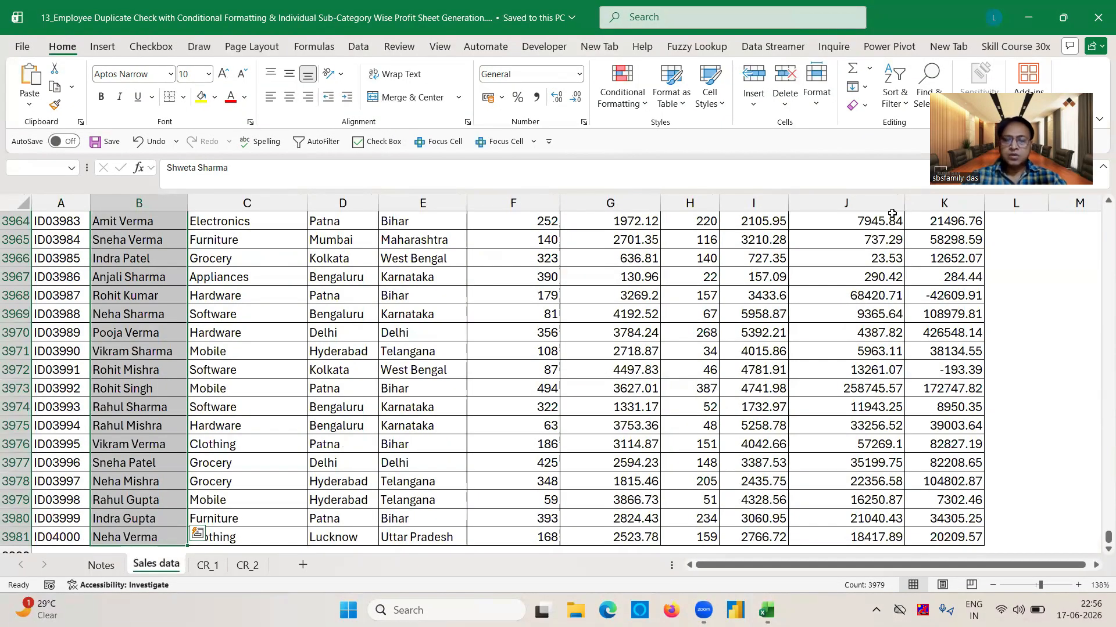
pyautogui.hotkey('ctrl', 'BackSpace')
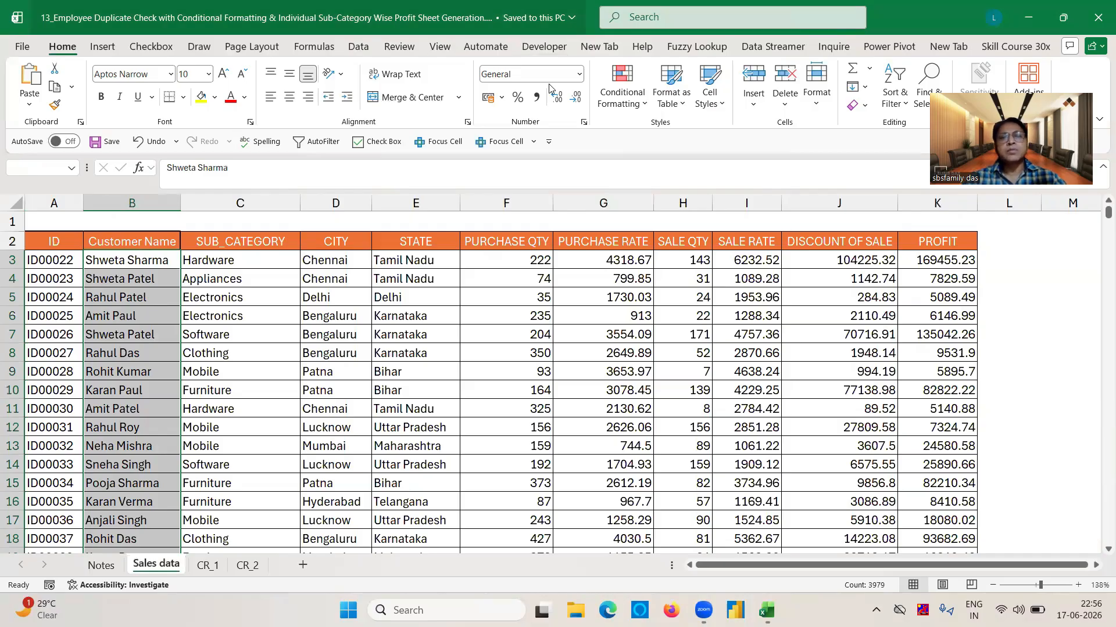
pyautogui.click(621, 88)
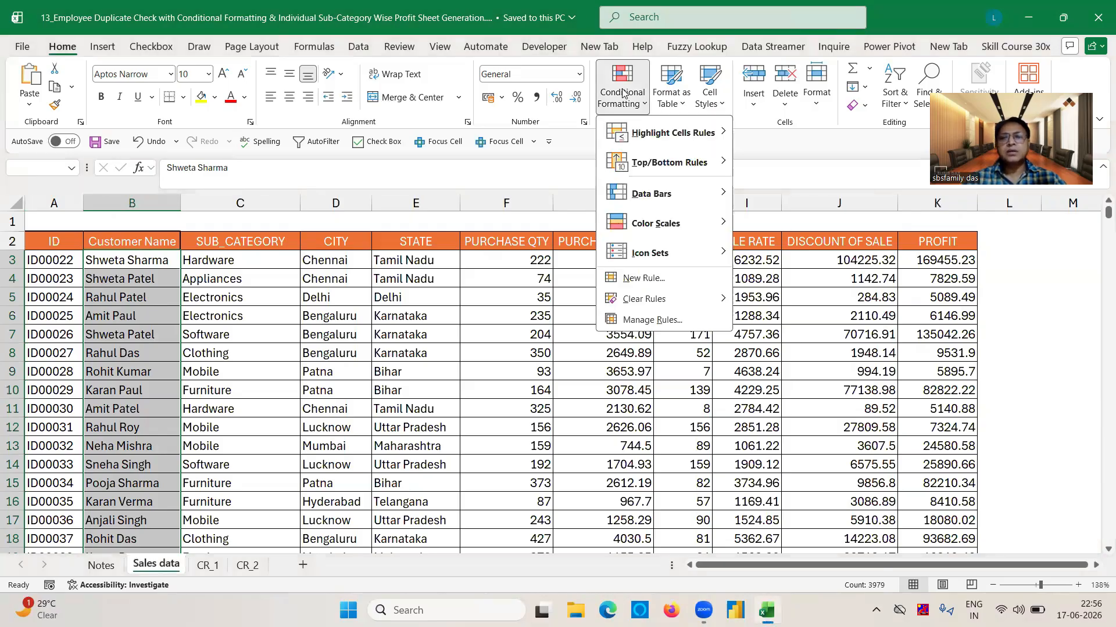
pyautogui.click(643, 278)
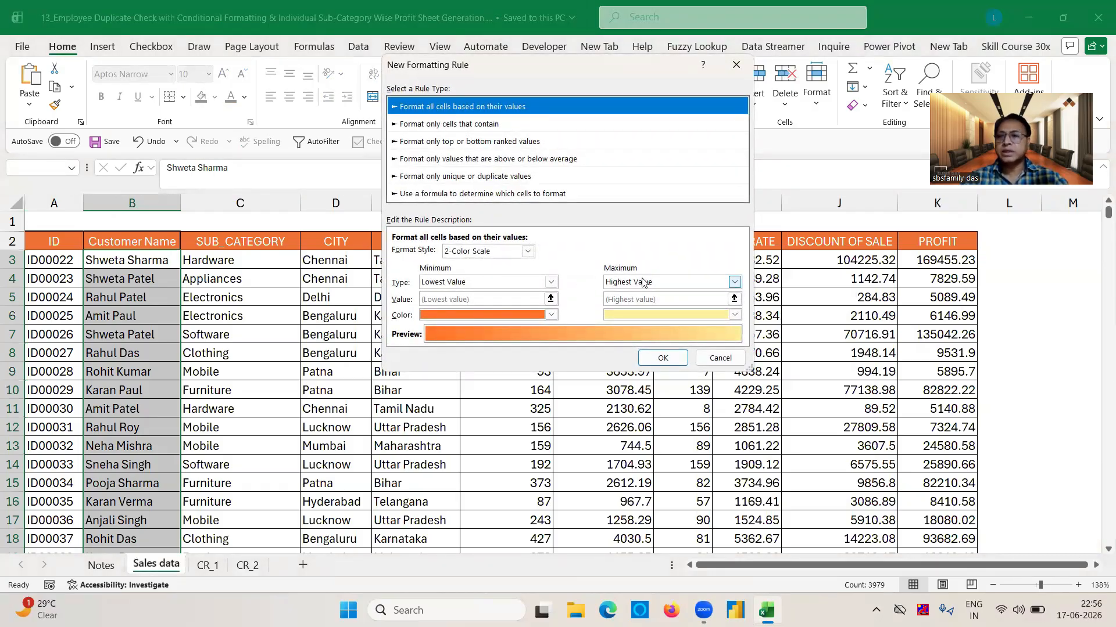
pyautogui.click(497, 194)
pyautogui.click(417, 252)
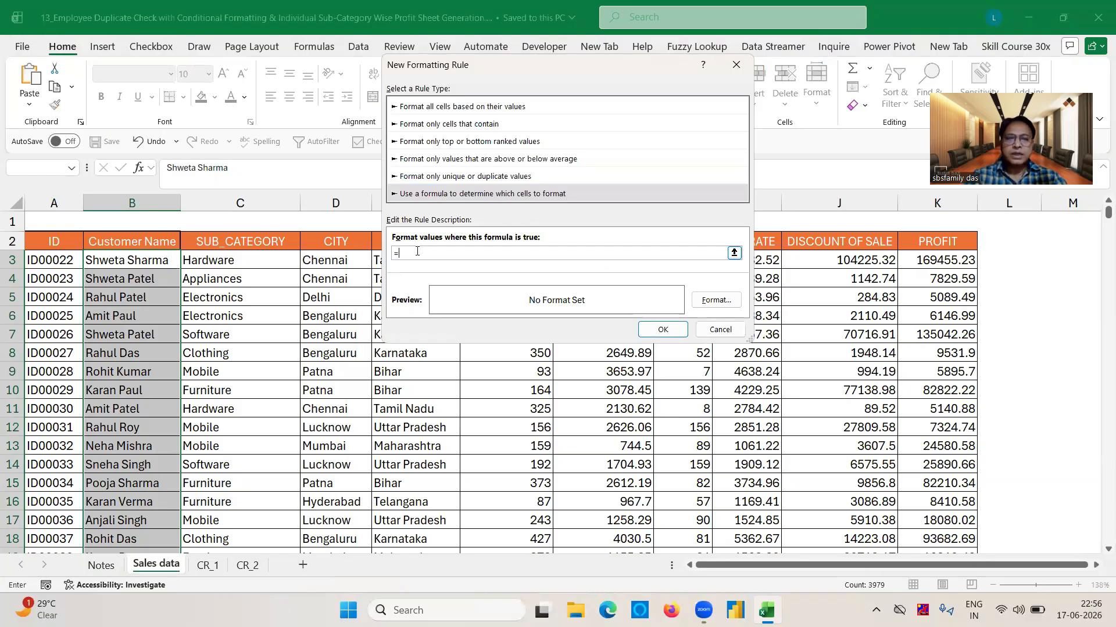
pyautogui.write('=')
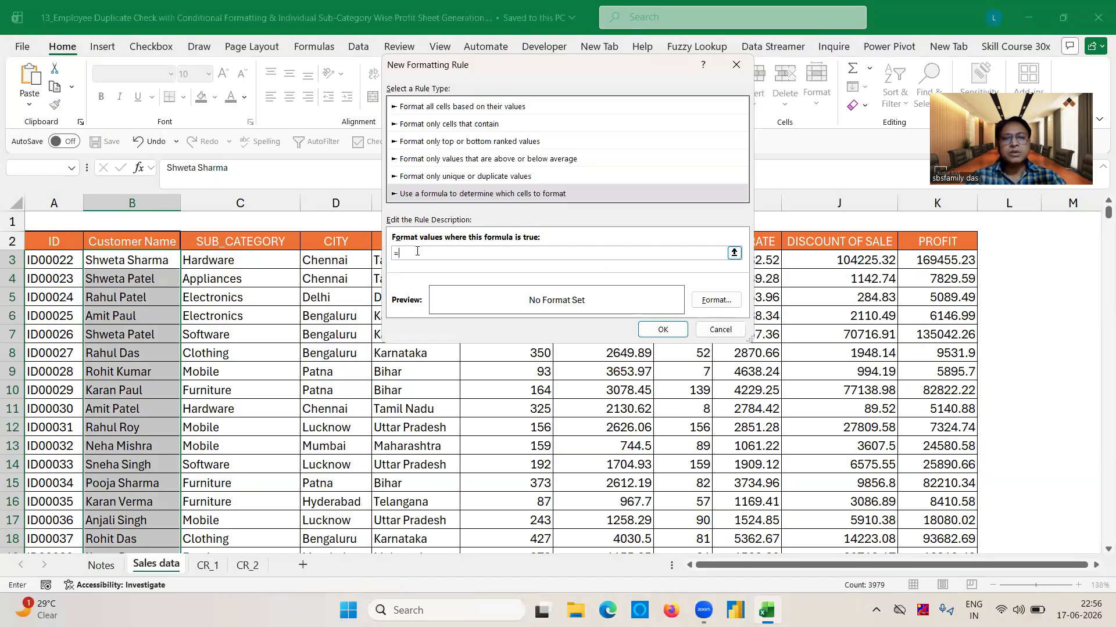
pyautogui.write('cou')
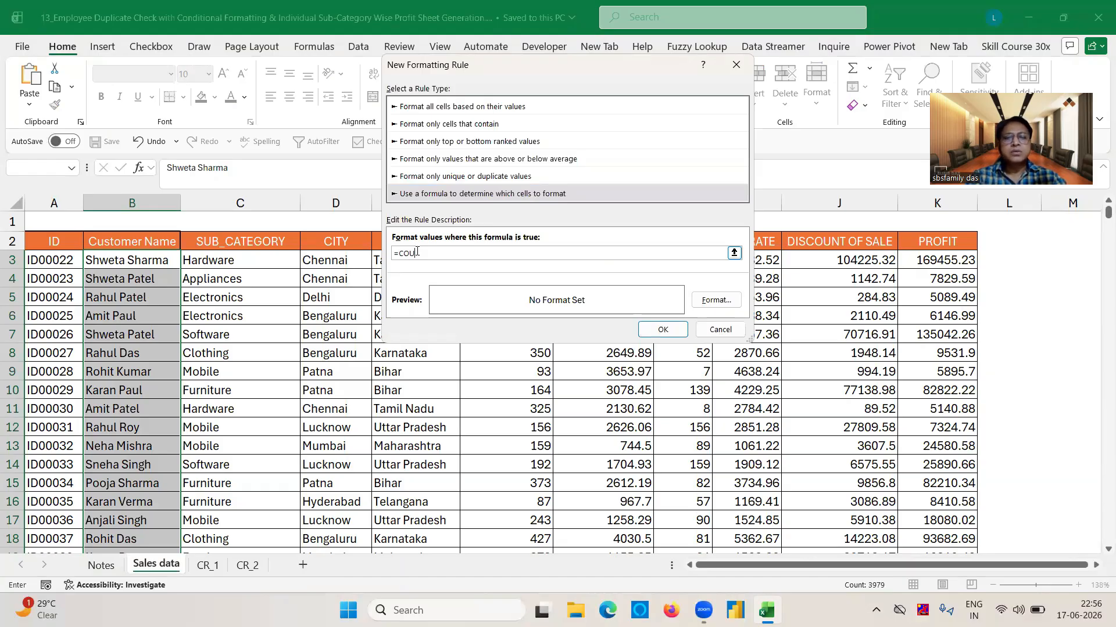
pyautogui.write('NTIF(')
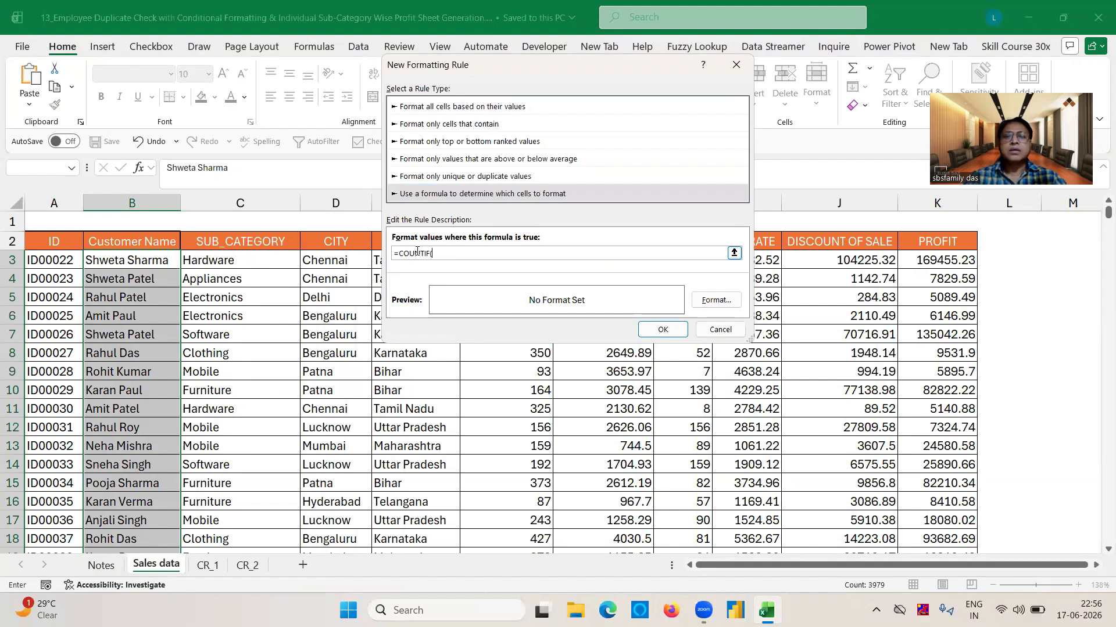
pyautogui.click(209, 567)
pyautogui.click(68, 245)
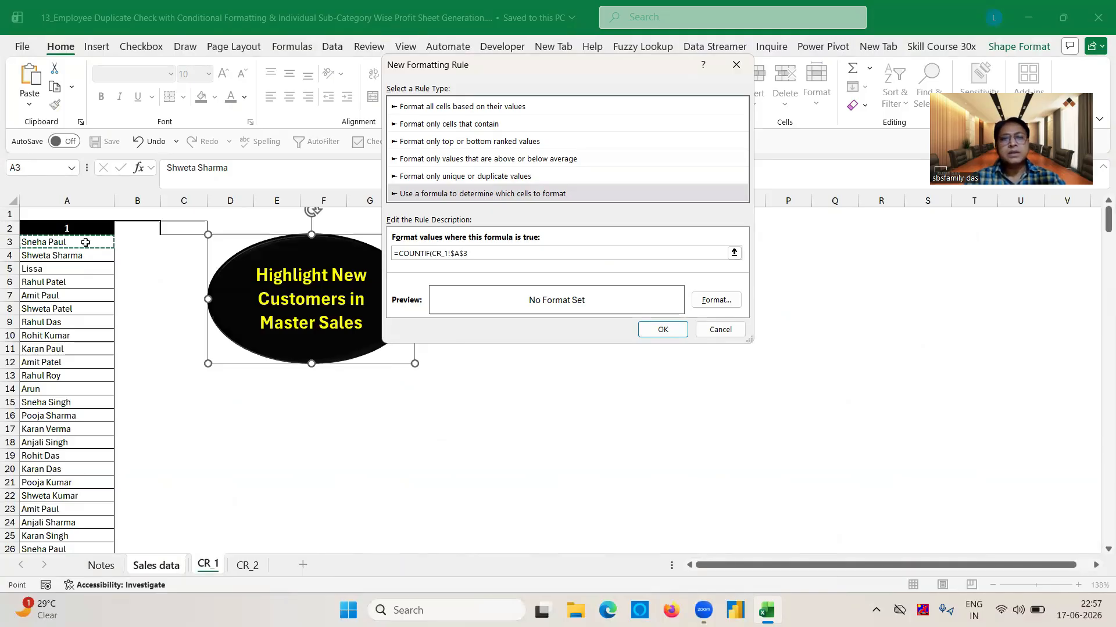
pyautogui.press('Escape')
# Step: Insert an empty column before the customer name list on the CR_1 sheet
pyautogui.click(213, 572)
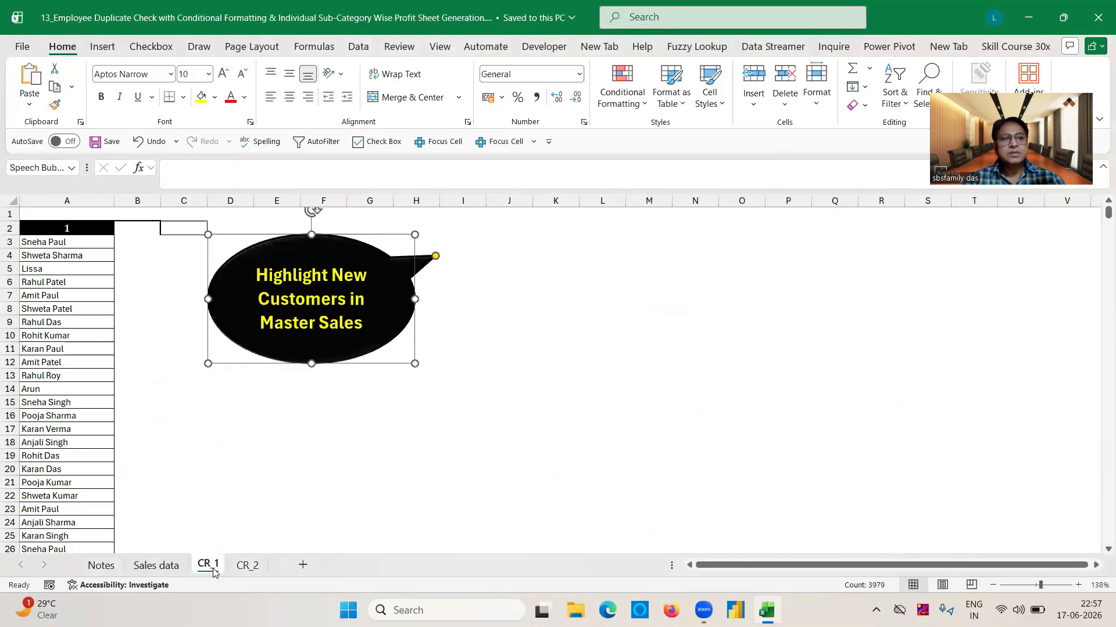
pyautogui.click(201, 388)
pyautogui.click(134, 195)
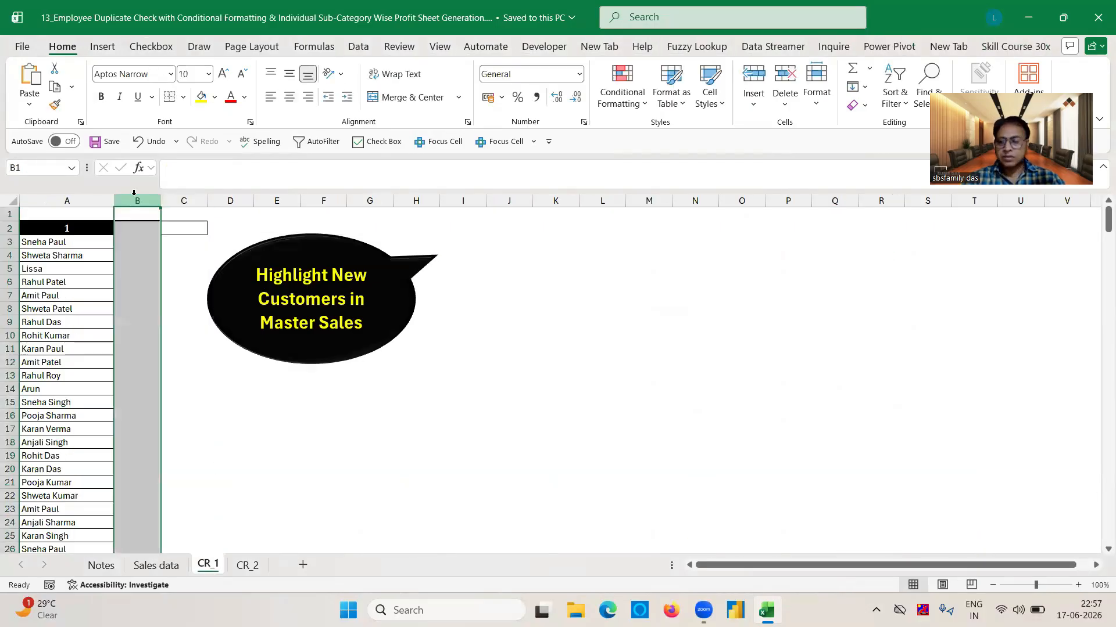
pyautogui.click(67, 198)
pyautogui.hotkey('ctrl', 'shift', '=')
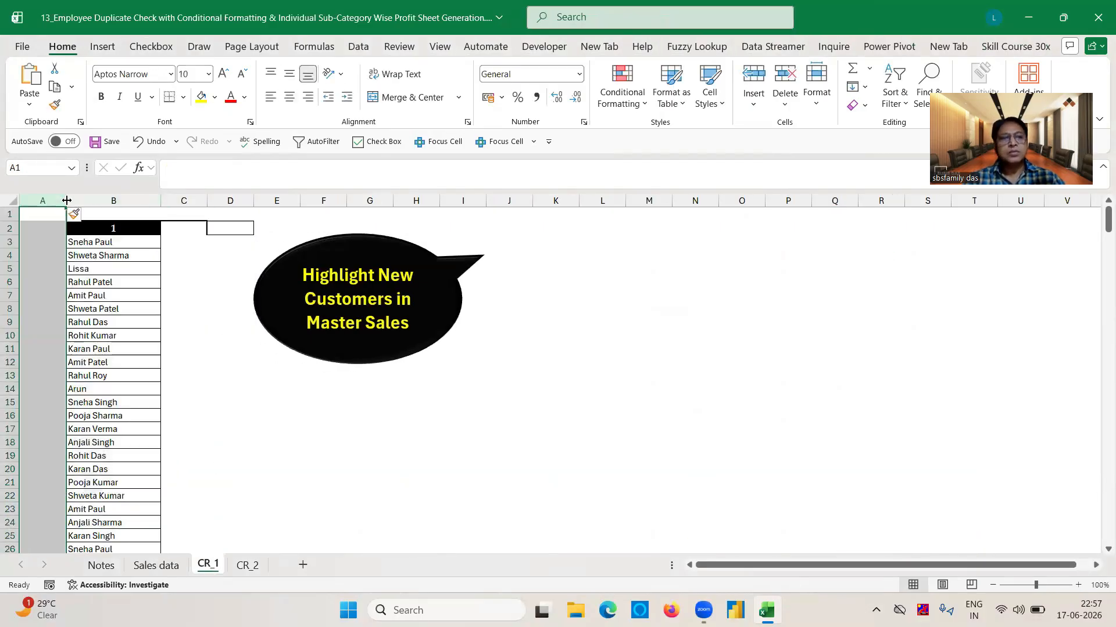
# Step: Delete the empty first row above the name list's header on the CR_1 sheet
pyautogui.click(141, 277)
pyautogui.click(102, 195)
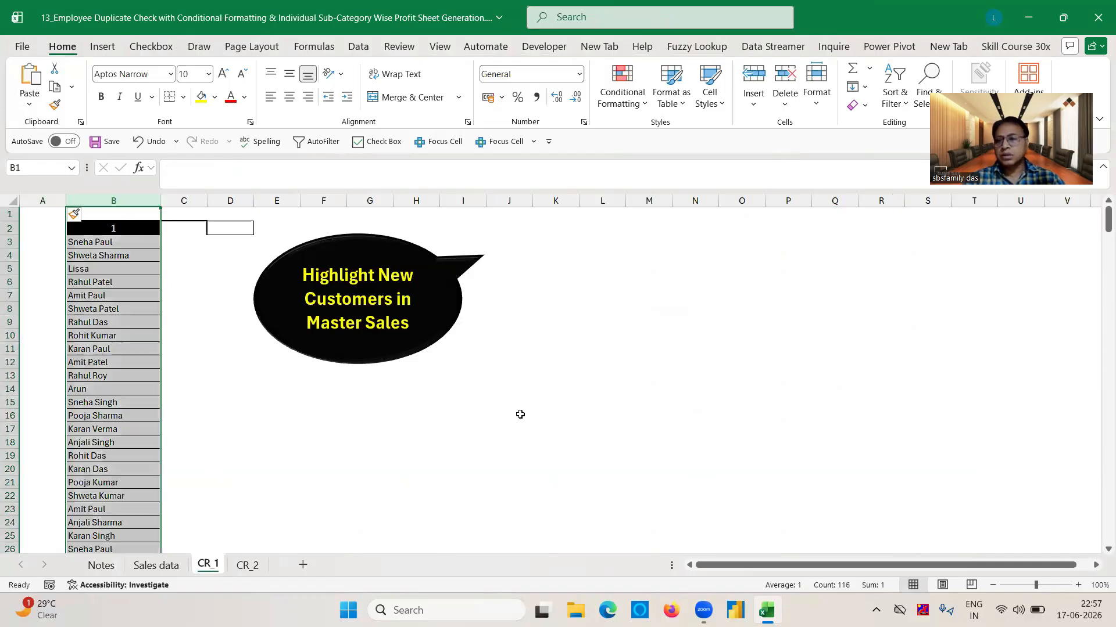
pyautogui.scroll(8, 410, 355)
pyautogui.click(406, 349)
pyautogui.click(20, 232)
pyautogui.hotkey('ctrl', '-')
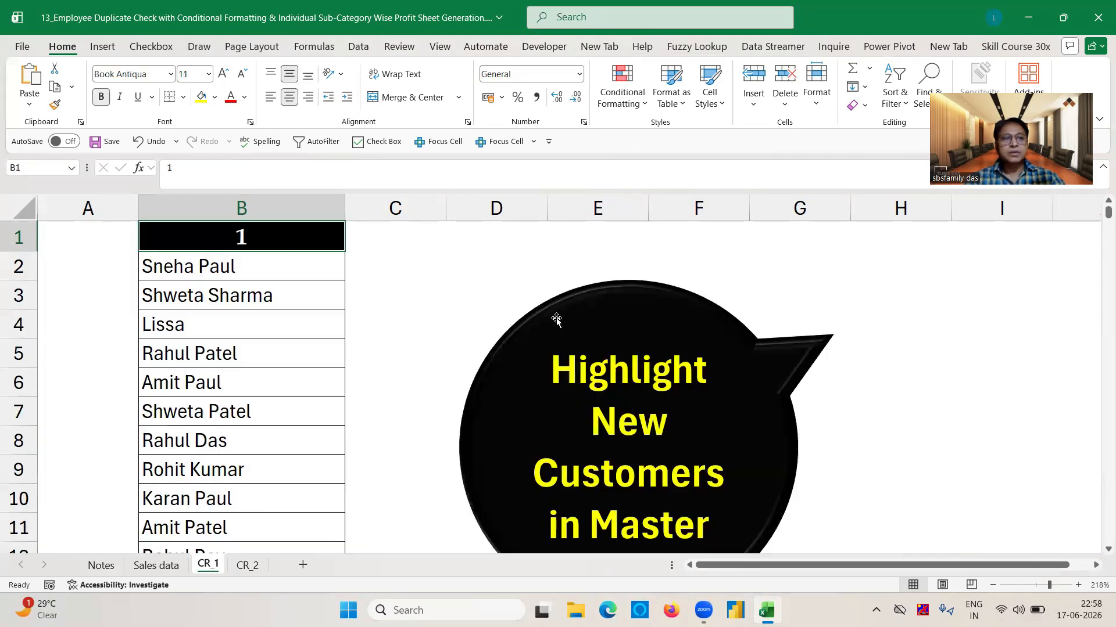
pyautogui.click(452, 307)
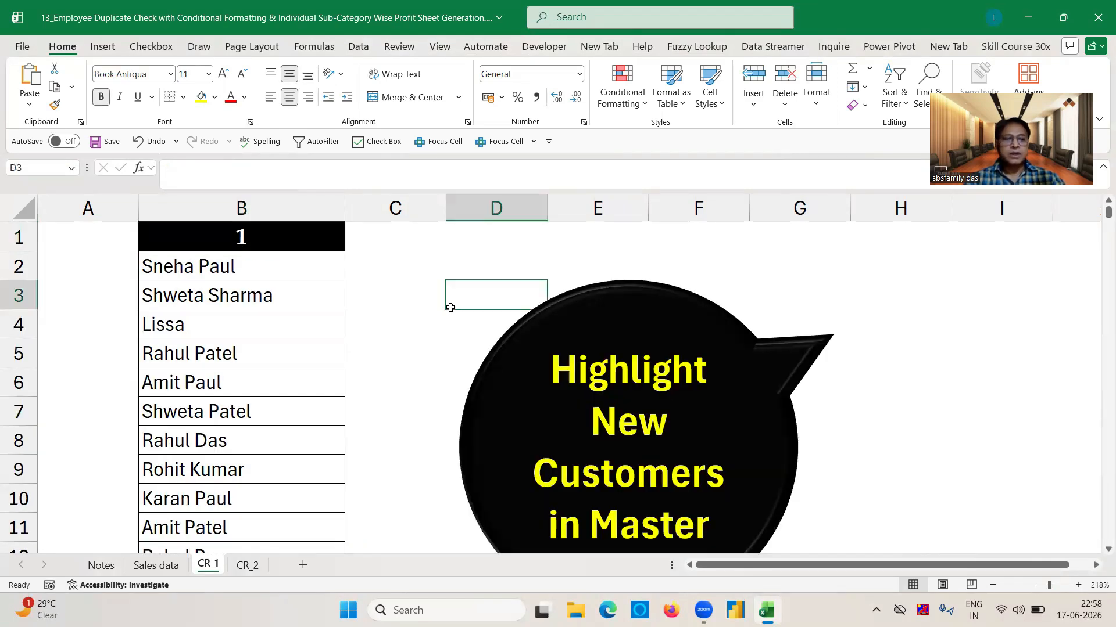
# Step: Start a new formula-based conditional formatting rule for the selected customer names on the Sales data sheet
pyautogui.click(165, 573)
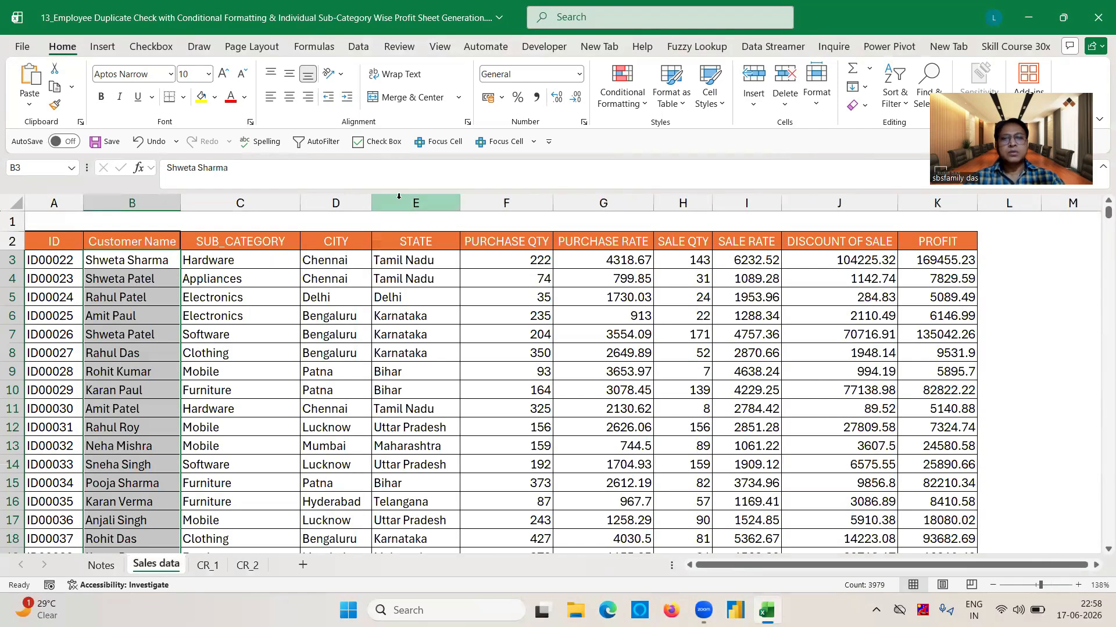
pyautogui.click(631, 106)
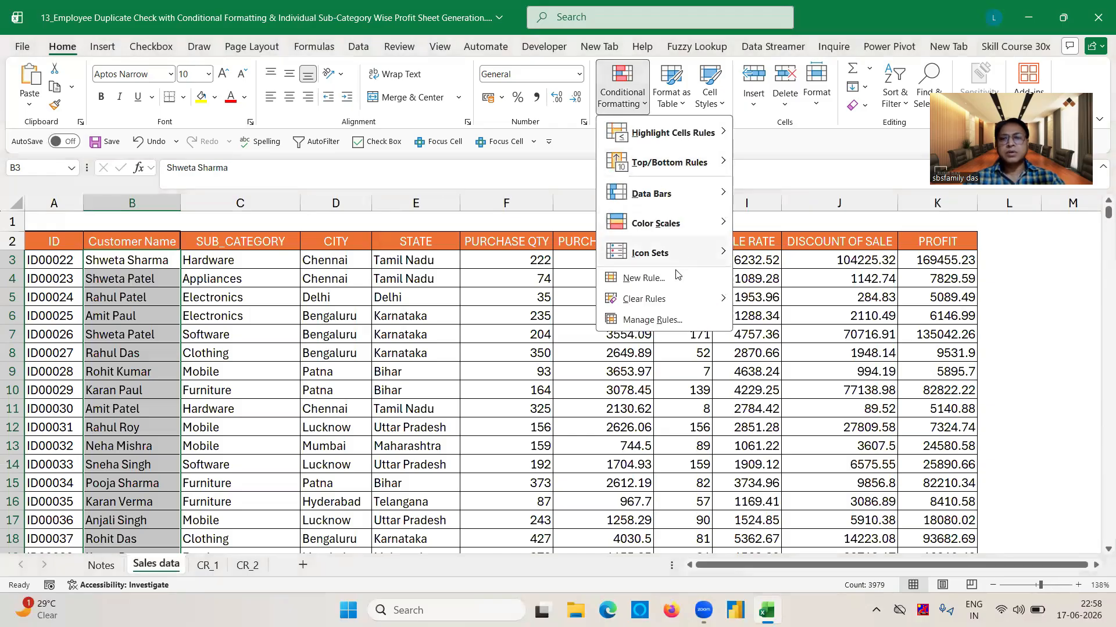
pyautogui.click(646, 280)
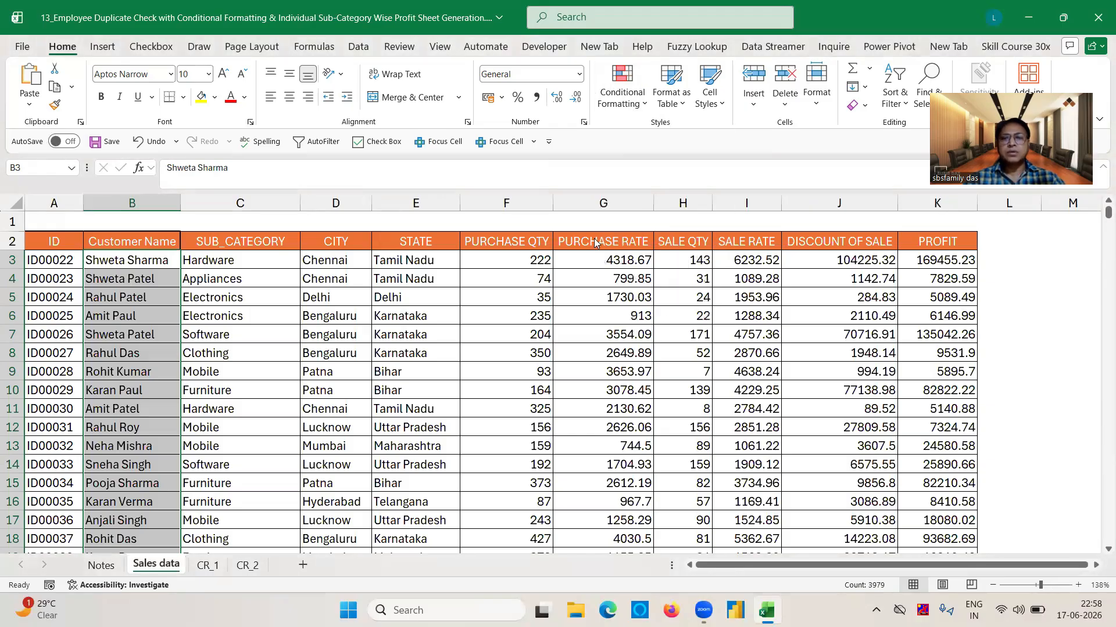
pyautogui.click(445, 184)
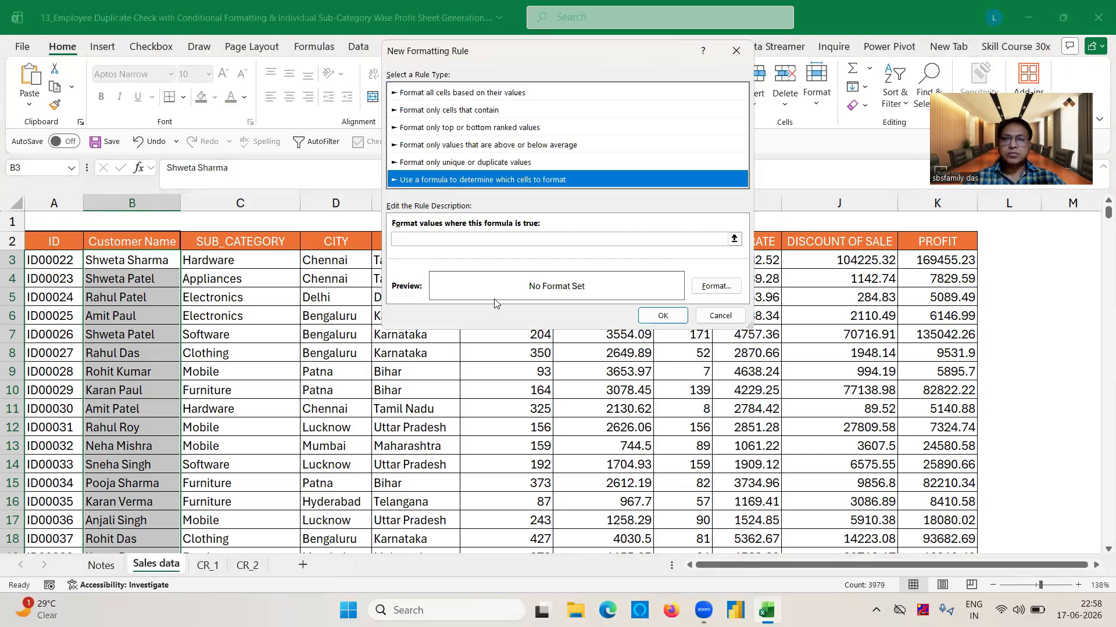
# Step: Begin the rule's formula with COUNTIF, using the CR_1 name list $B$2:$B$116 as its range
pyautogui.click(415, 243)
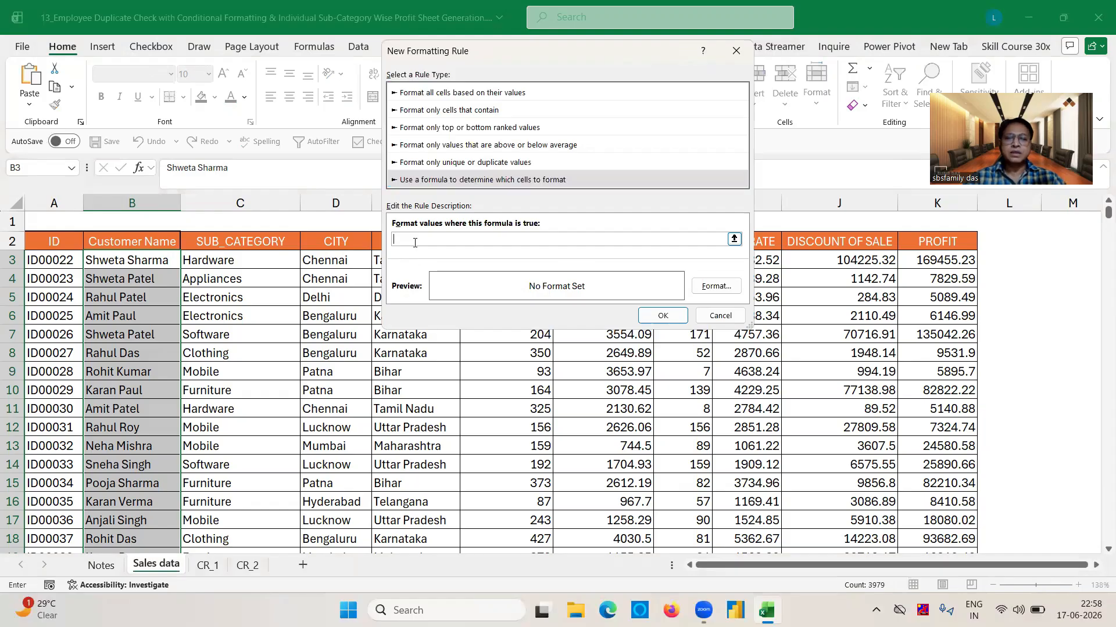
pyautogui.write('=COUNT')
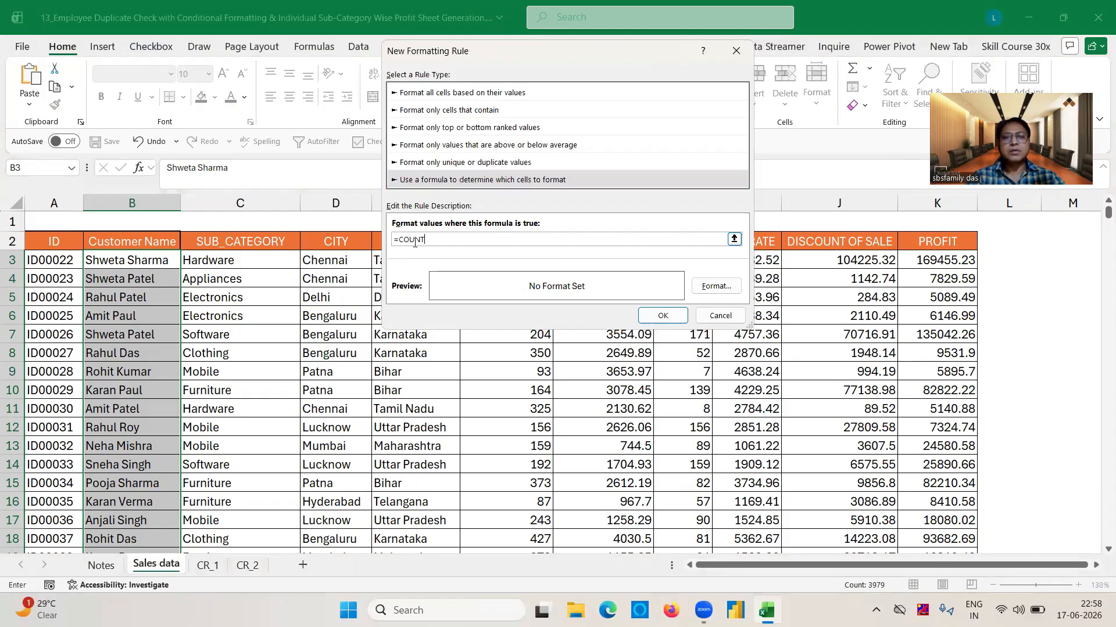
pyautogui.write('IF(')
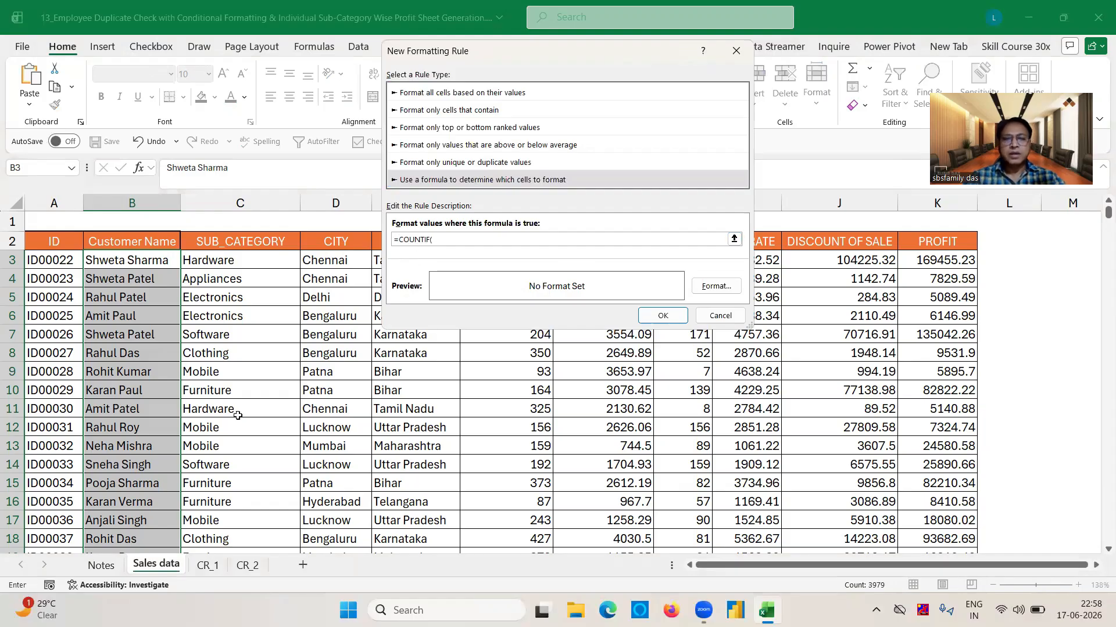
pyautogui.click(201, 566)
pyautogui.click(223, 267)
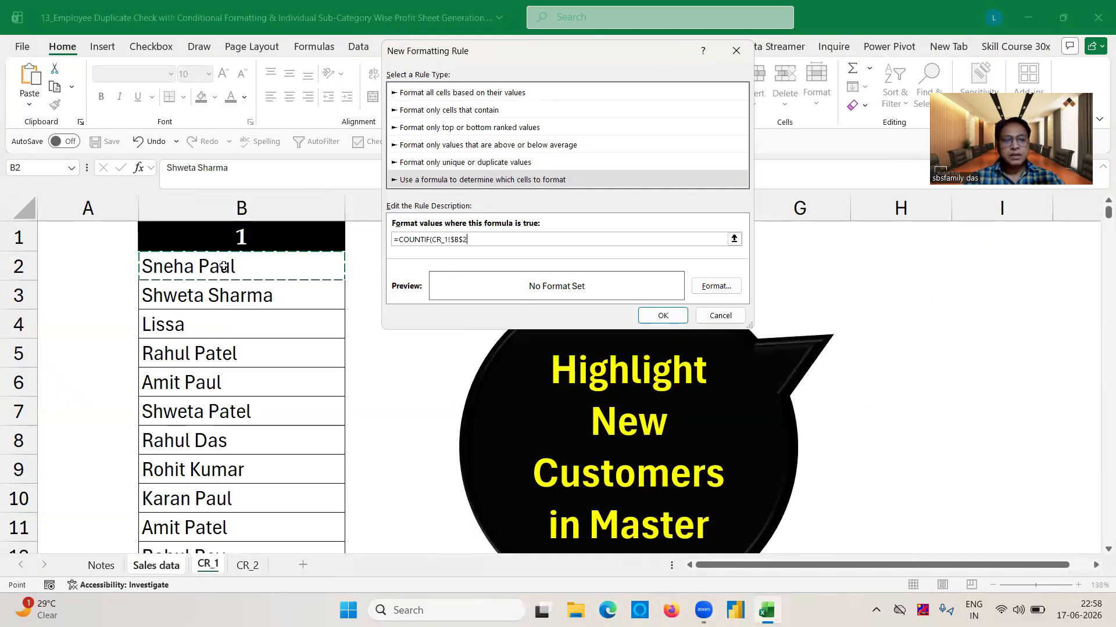
pyautogui.hotkey('ctrl', 'shift', 'Down')
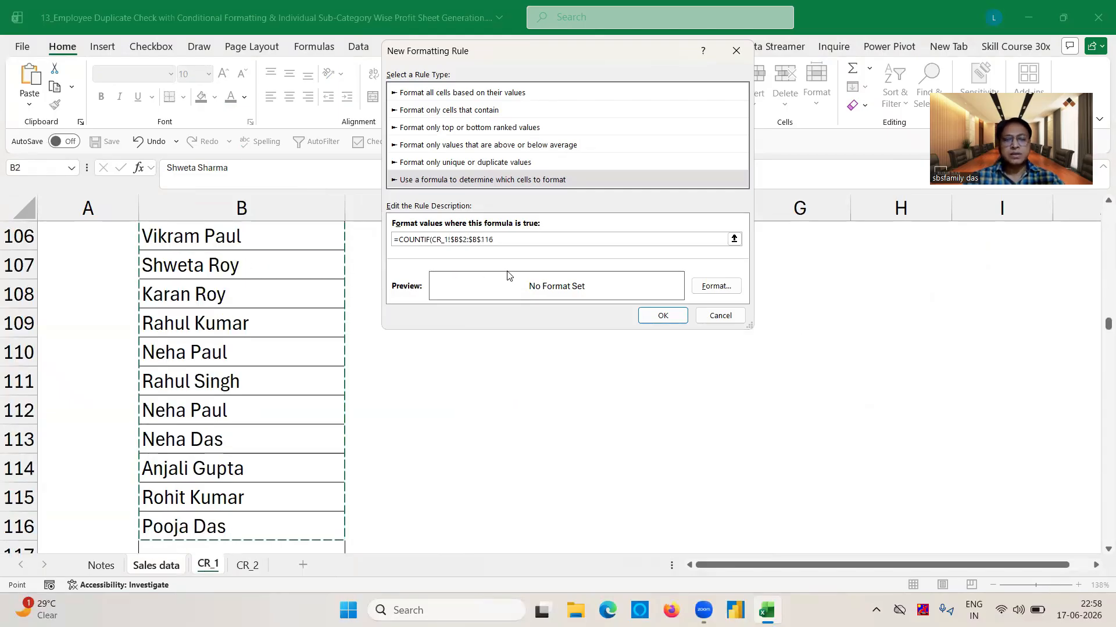
pyautogui.write(',')
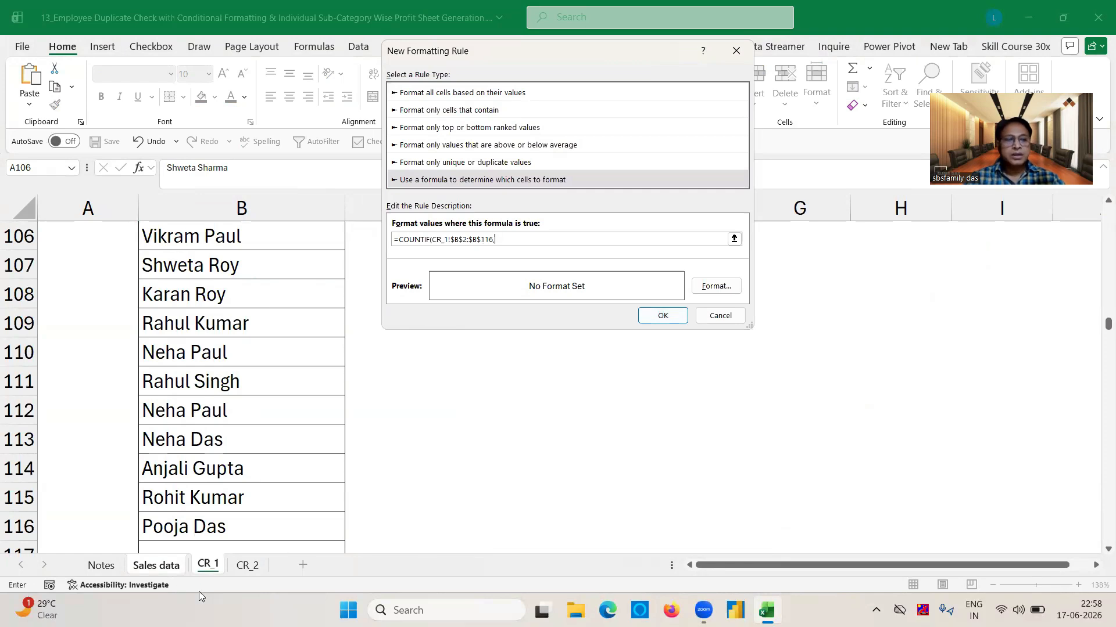
# Step: Complete the COUNTIF with the fully relative reference 'Sales data'!B3 as its criterion and close the parenthesis
pyautogui.click(157, 565)
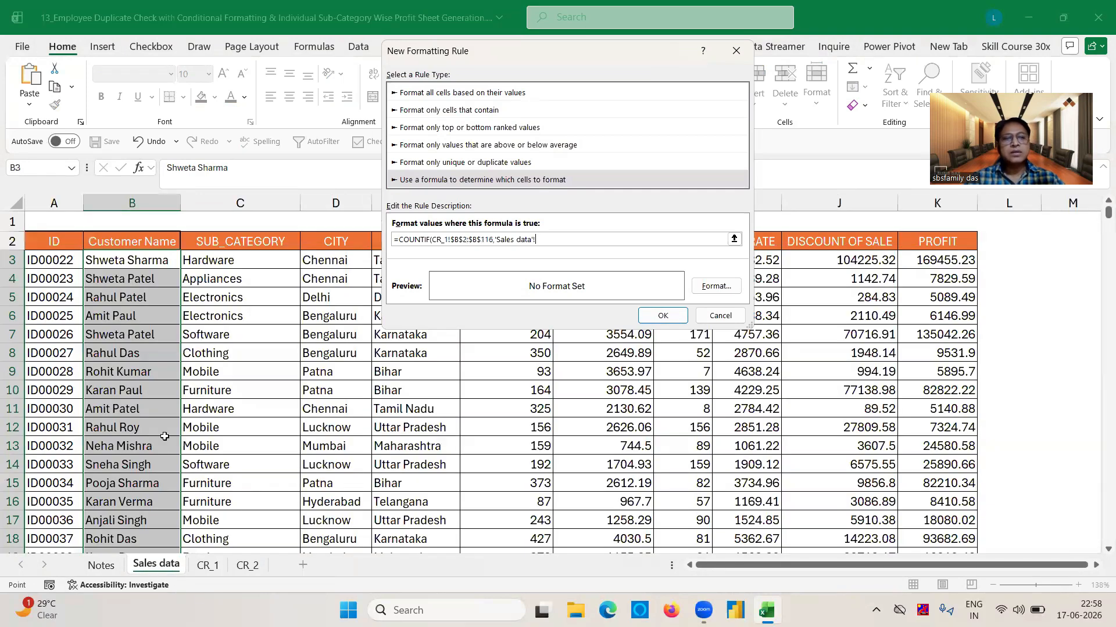
pyautogui.click(135, 263)
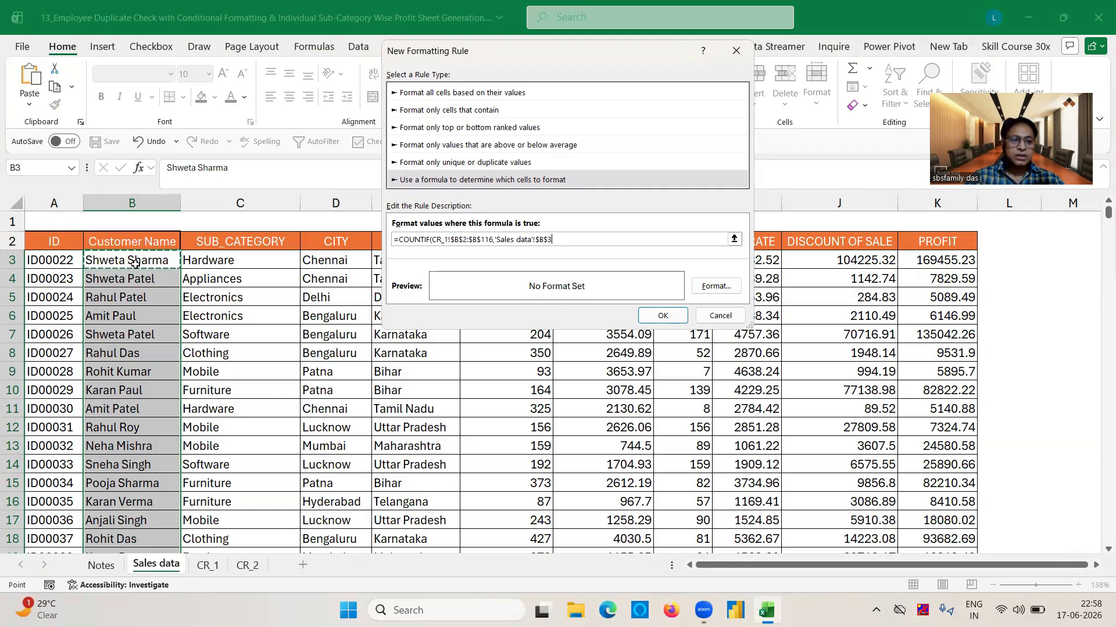
pyautogui.press('F4')
pyautogui.press('F4')
pyautogui.press('F4')
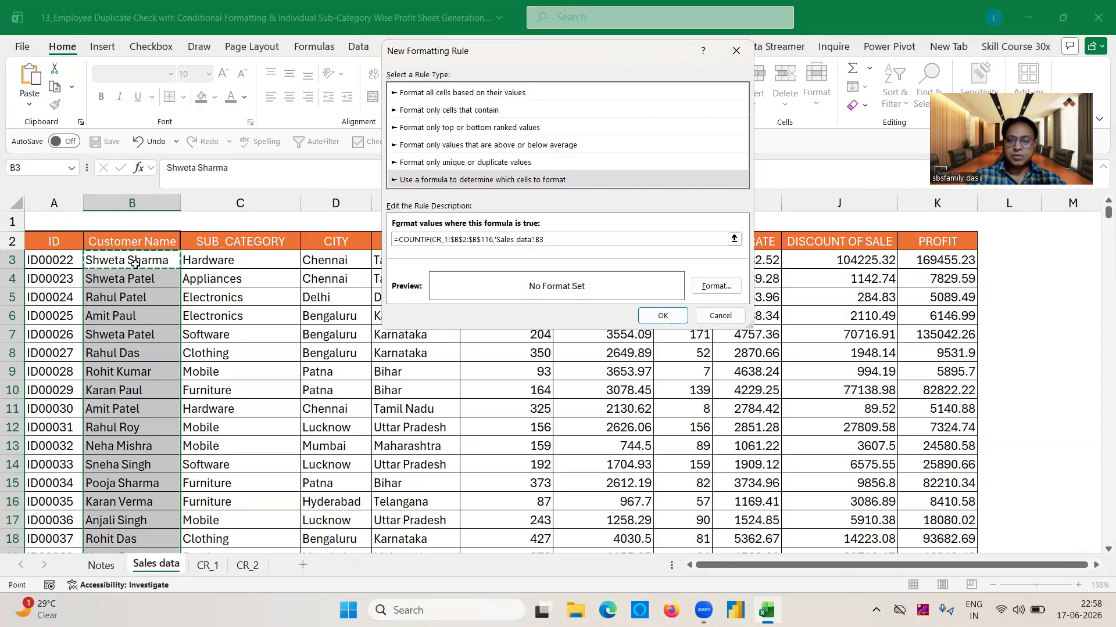
pyautogui.write(')')
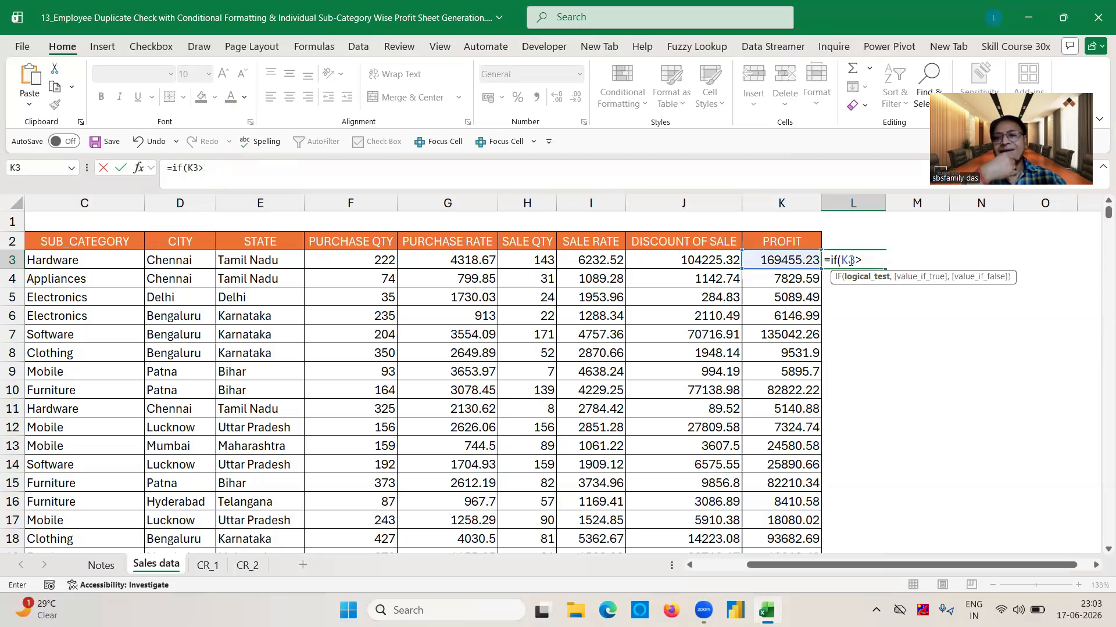
# Step: Complete the L3 formula as =IF(K3>50000,"ok","No") and fill it down column L for all sales rows
pyautogui.write('50000')
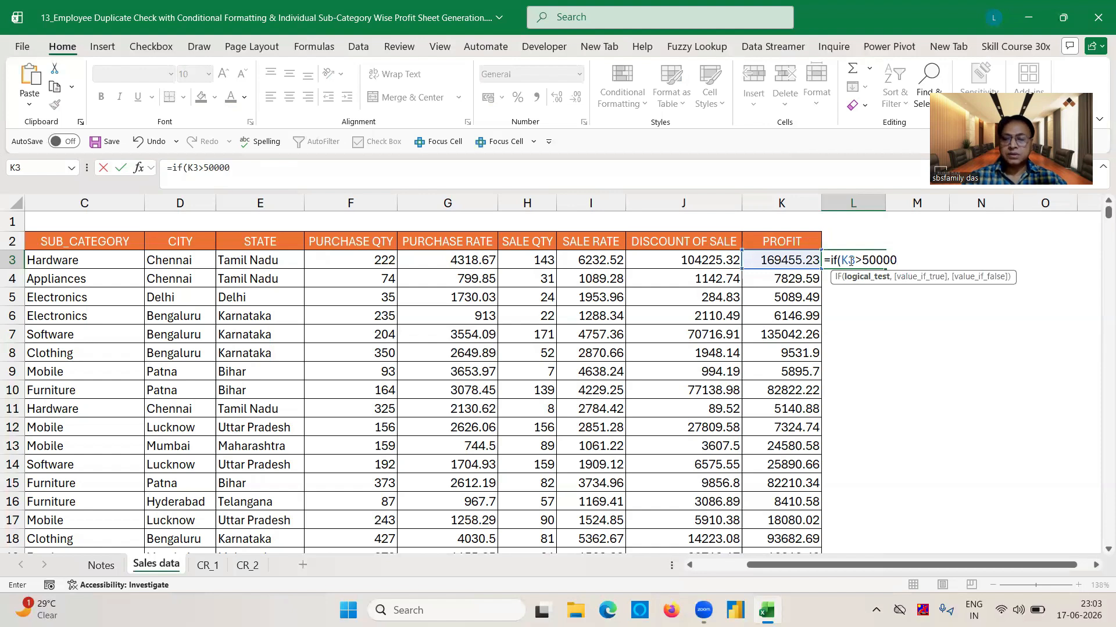
pyautogui.write(',"ok')
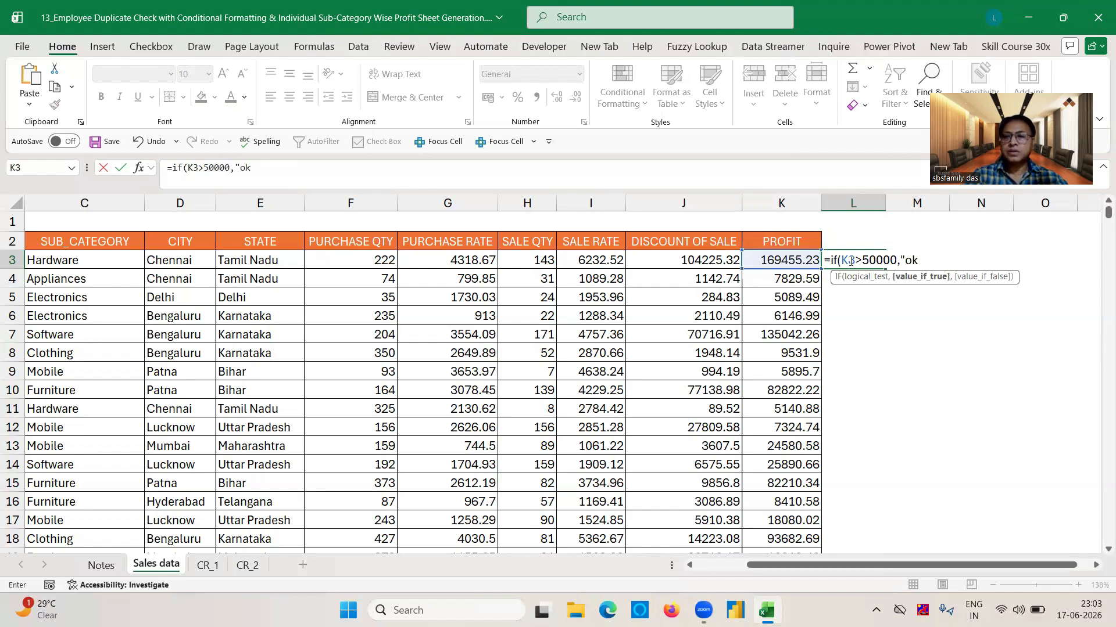
pyautogui.write('","No")')
pyautogui.press('Return')
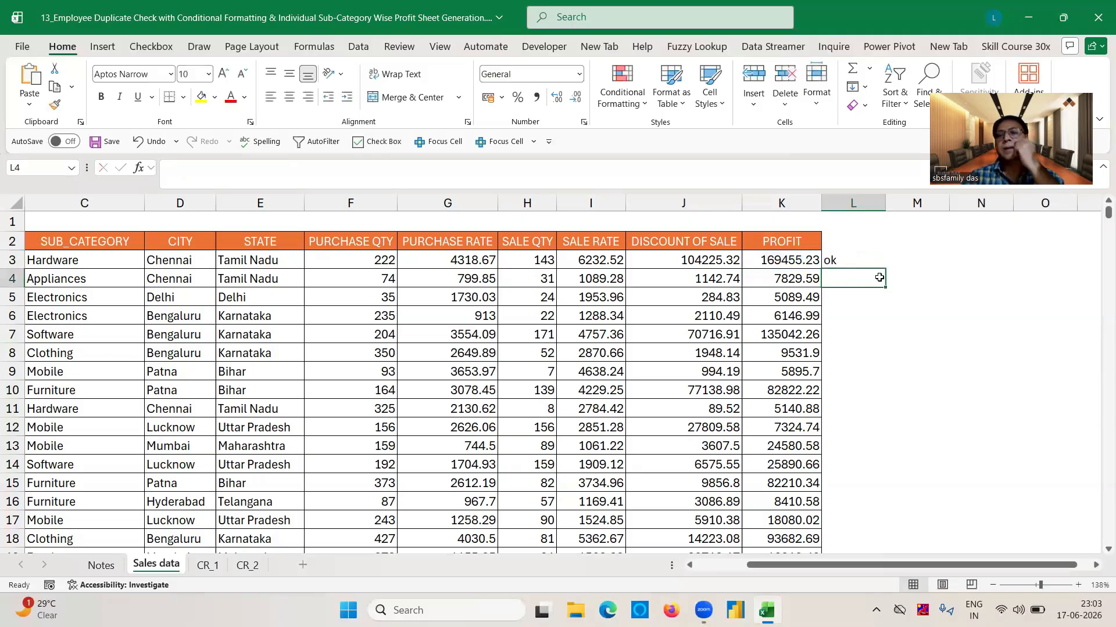
pyautogui.click(830, 265)
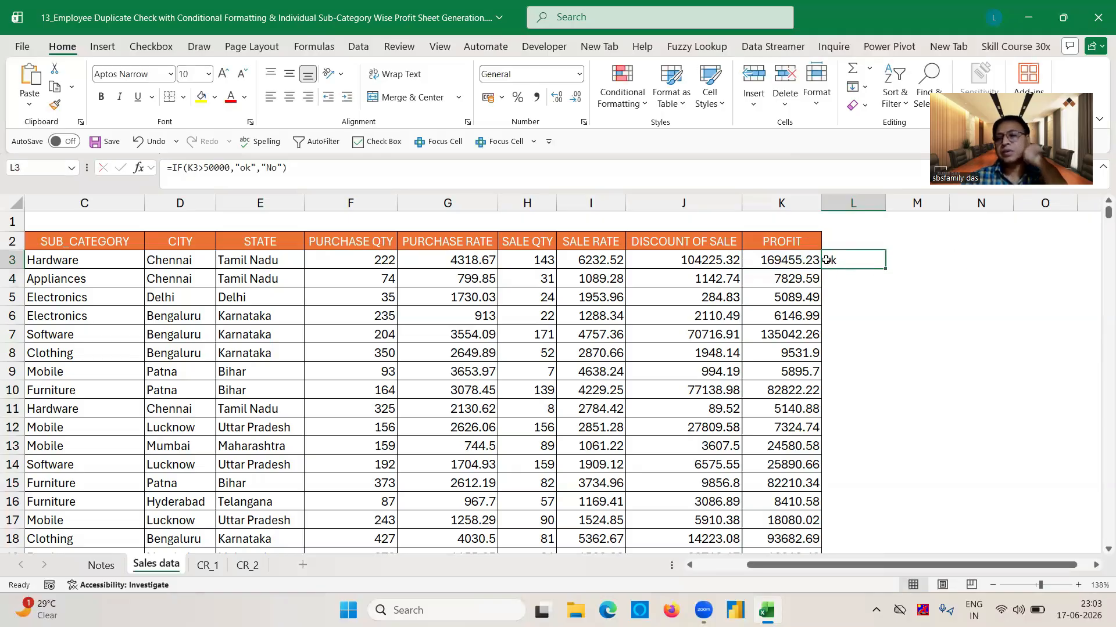
pyautogui.doubleClick(884, 269)
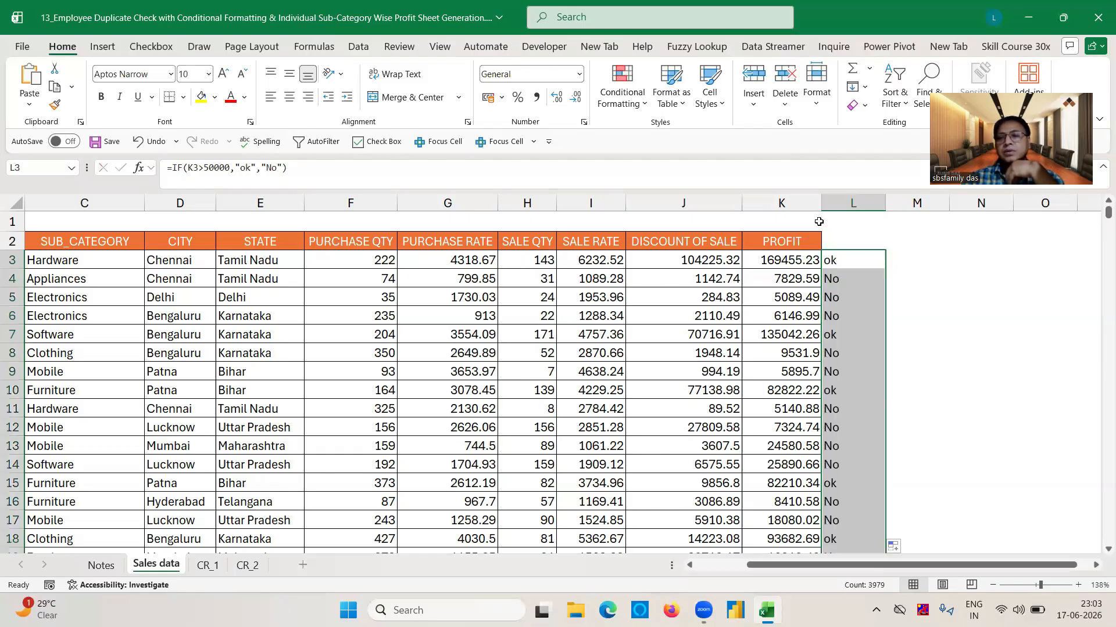
# Step: Clear all the IF results from L3 downward in column L and save the workbook
pyautogui.click(832, 260)
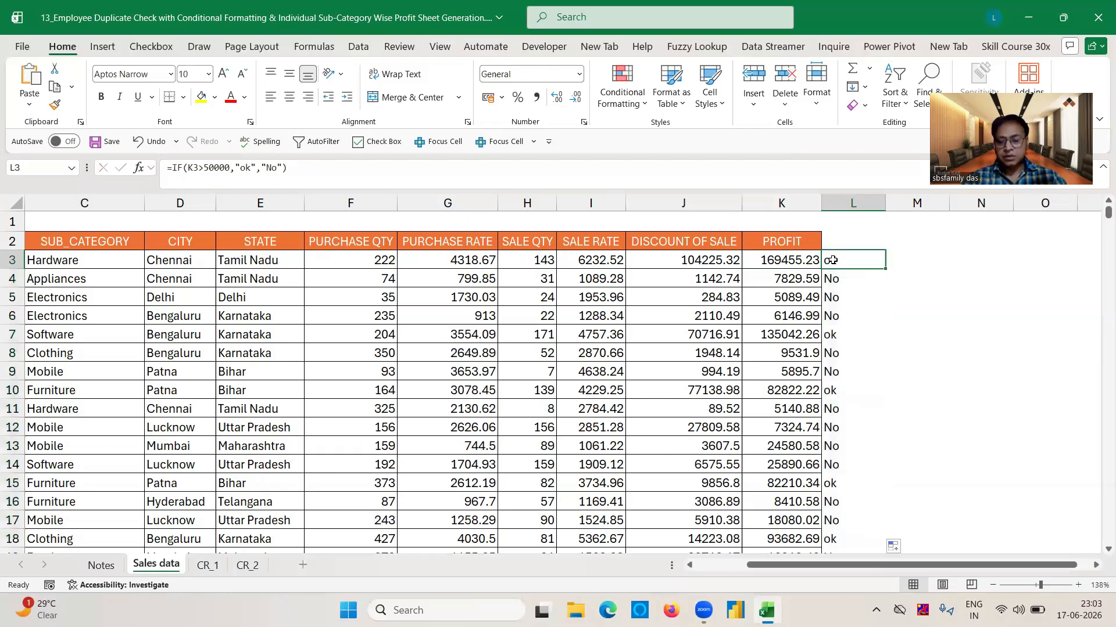
pyautogui.hotkey('ctrl', 'shift', 'Down')
pyautogui.hotkey('ctrl', 'BackSpace')
pyautogui.press('Delete')
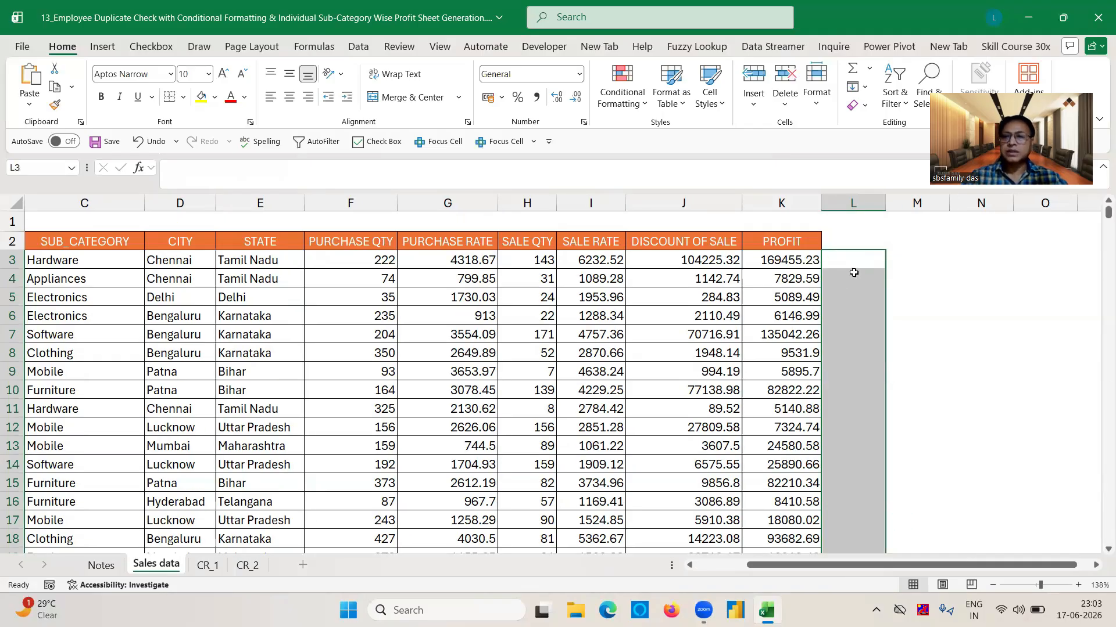
pyautogui.click(850, 260)
pyautogui.hotkey('ctrl', 's')
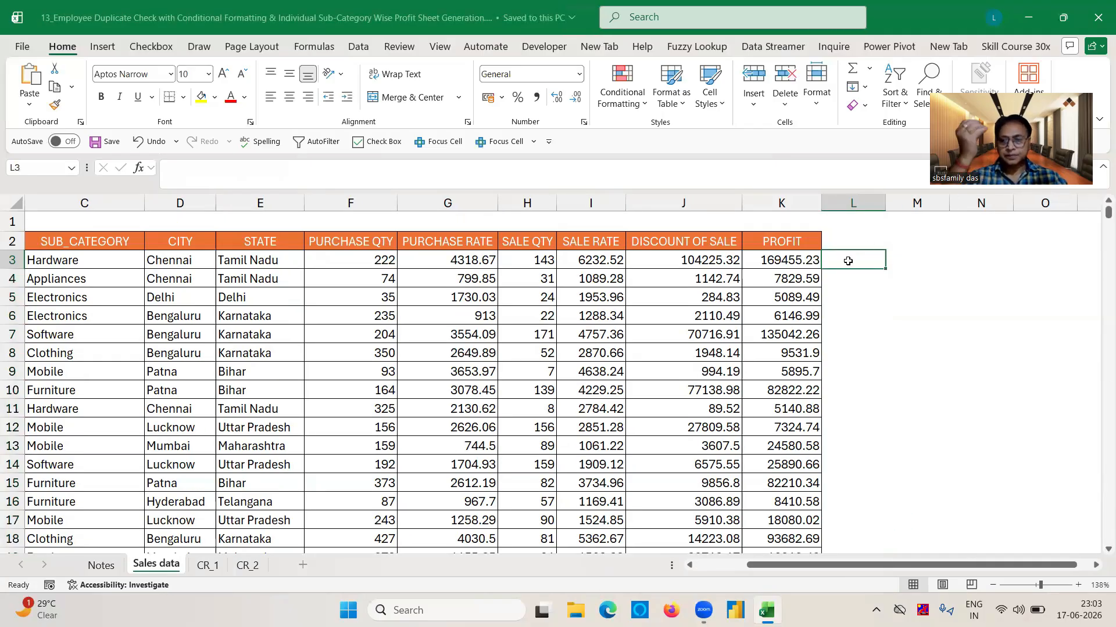
# Step: Begin a VLOOKUP formula in L3 with the city in D3 as its lookup value
pyautogui.write('vl')
pyautogui.press('BackSpace')
pyautogui.press('BackSpace')
pyautogui.write('=')
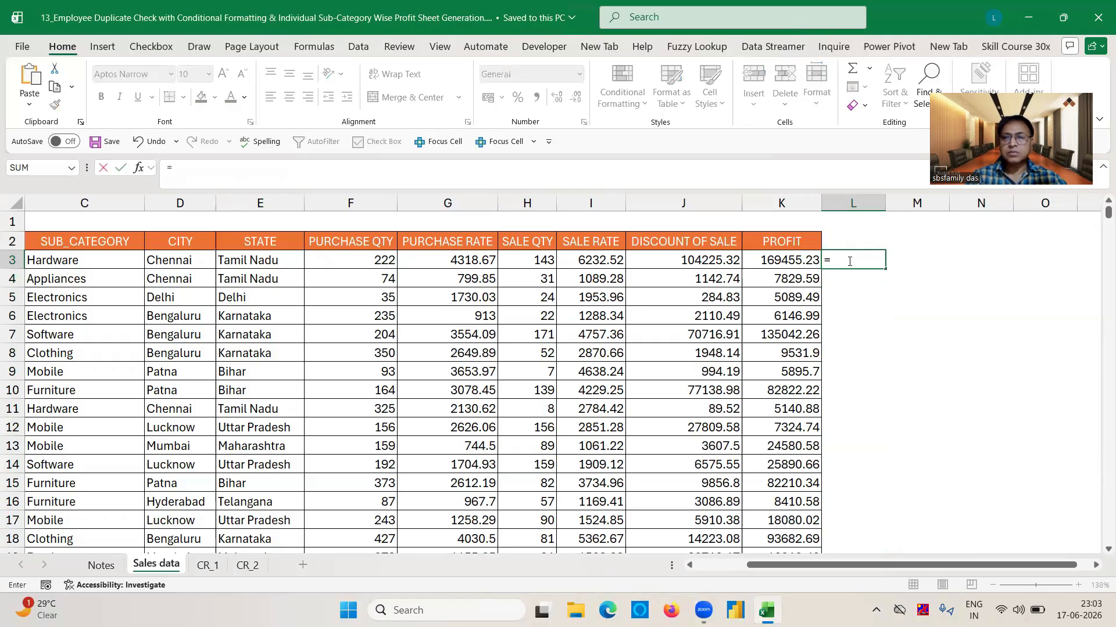
pyautogui.write('VLOOKUP(')
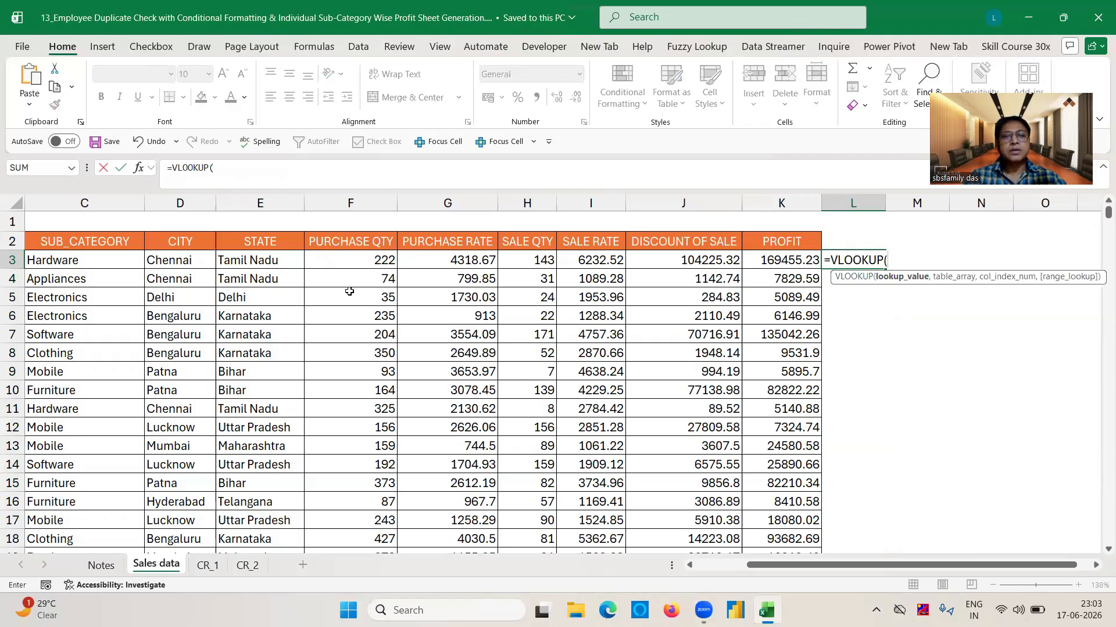
pyautogui.click(166, 258)
pyautogui.write(',')
# Step: Set the VLOOKUP's table array to the absolute range $E$2:$K$3981 and its column index to 2
pyautogui.click(251, 241)
pyautogui.hotkey('ctrl', 'shift', 'Right')
pyautogui.hotkey('ctrl', 'shift', 'Down')
pyautogui.press('F4')
pyautogui.write(',')
pyautogui.write('2,')
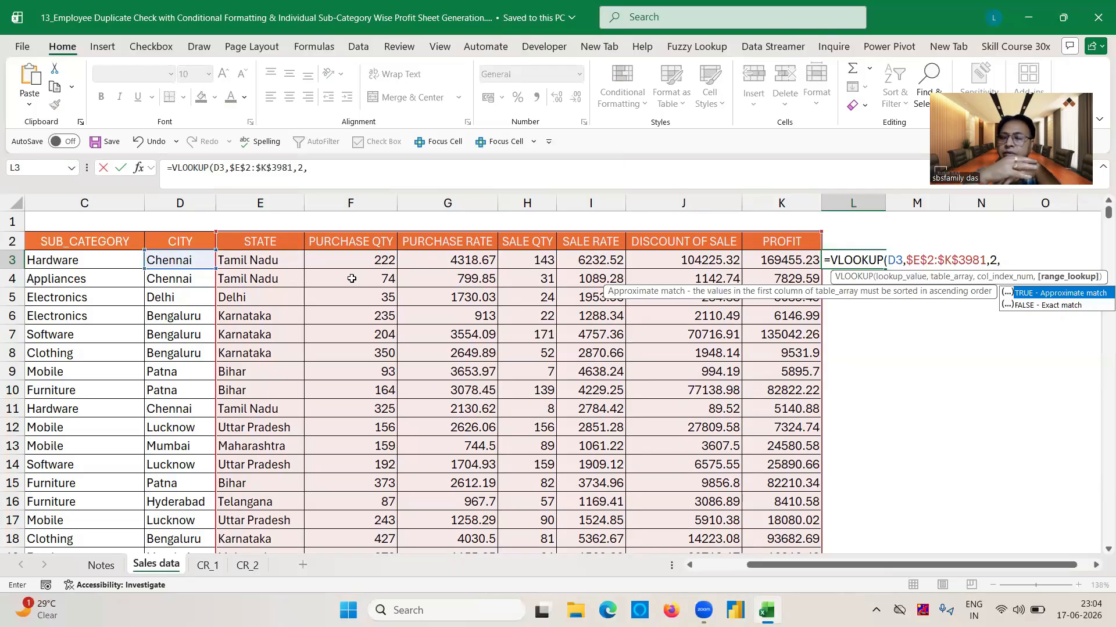
# Step: Try 0 and then 1 as the VLOOKUP's range lookup argument
pyautogui.write('0')
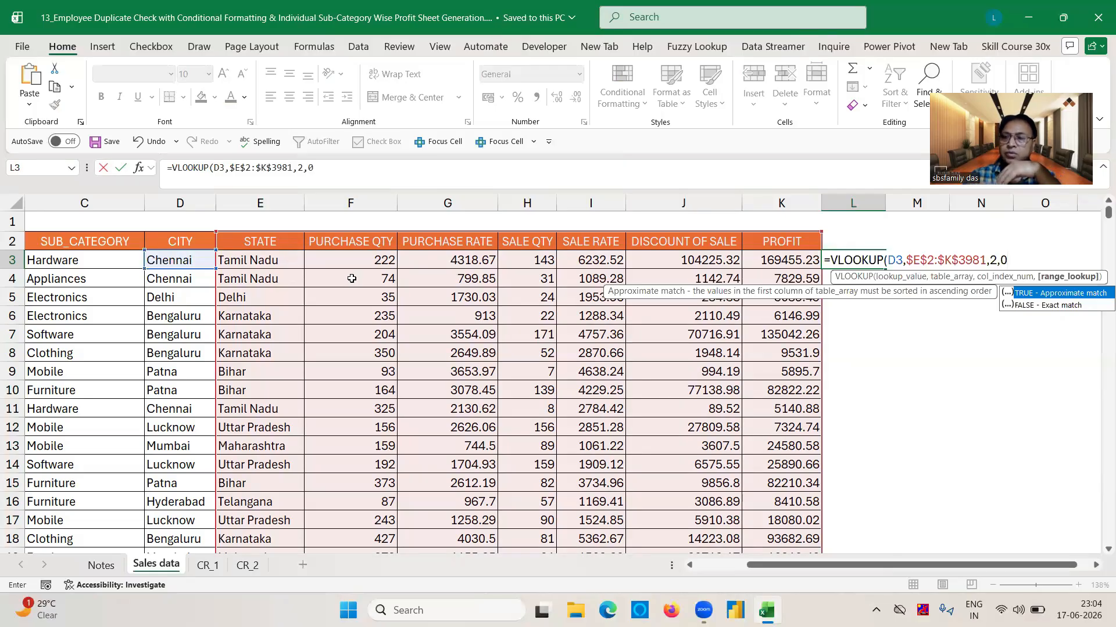
pyautogui.press('BackSpace')
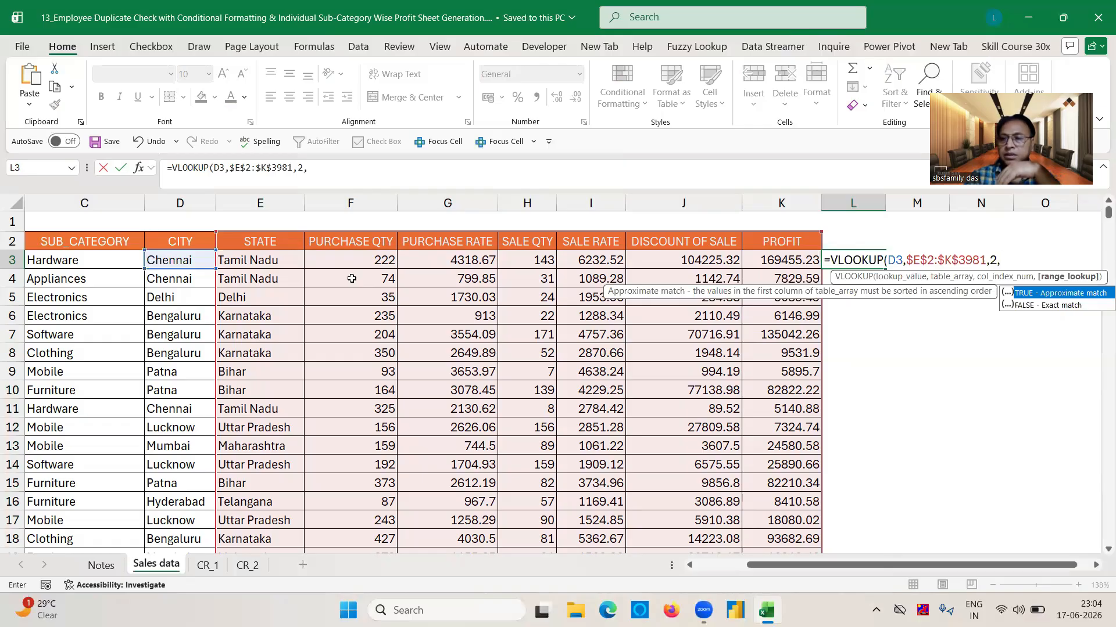
pyautogui.write('1')
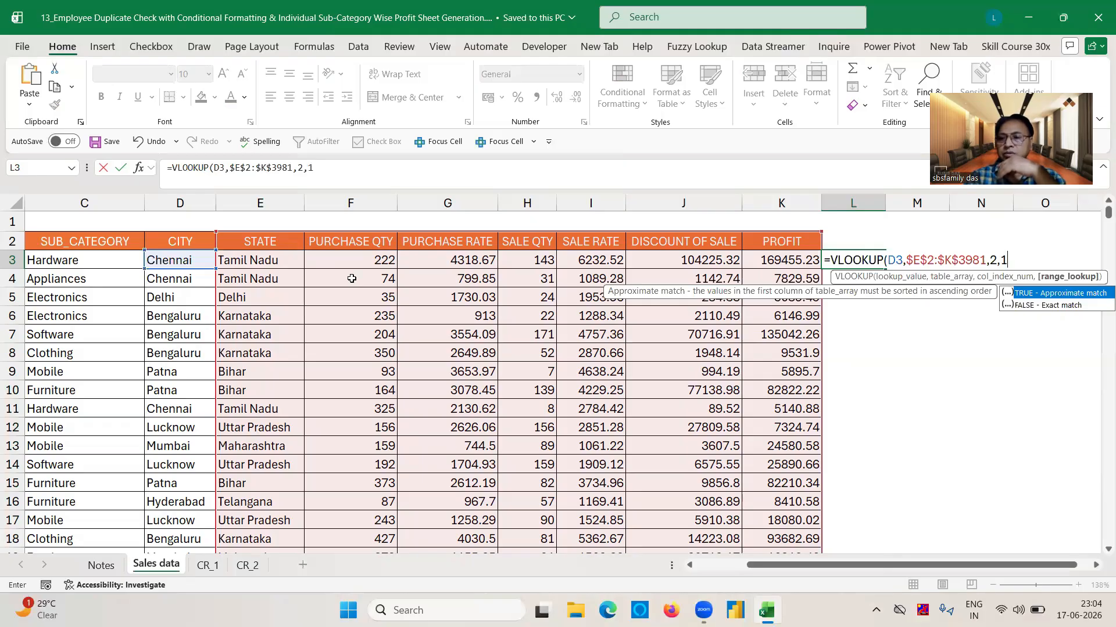
# Step: Try 0 as the VLOOKUP's column index, put back 2, and discard the unfinished formula in L3
pyautogui.press('BackSpace')
pyautogui.press('BackSpace')
pyautogui.press('BackSpace')
pyautogui.write('0')
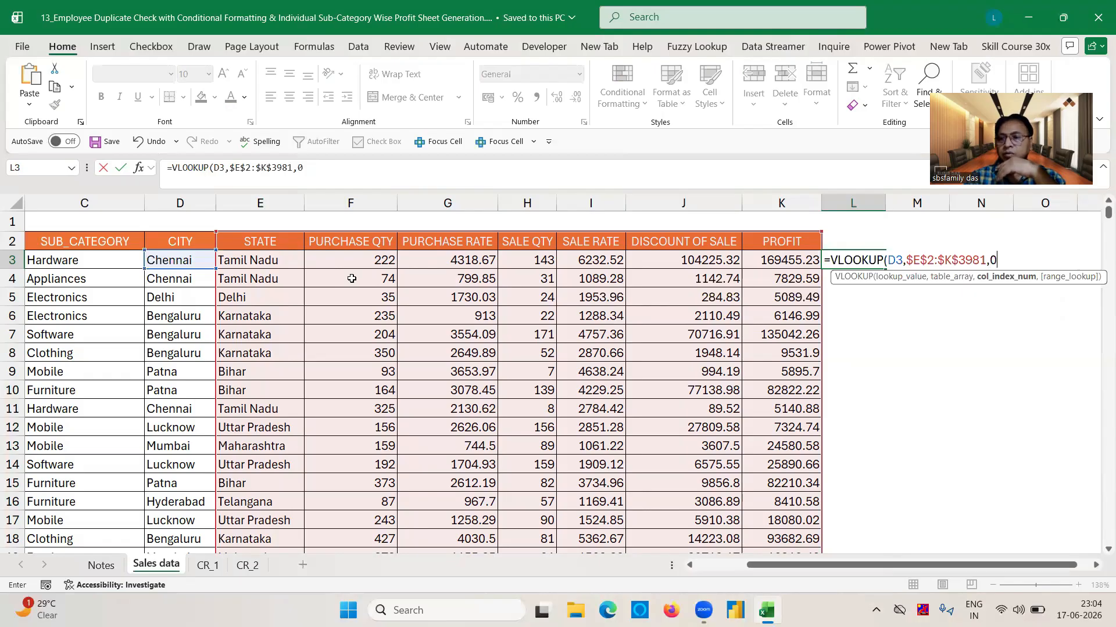
pyautogui.press('BackSpace')
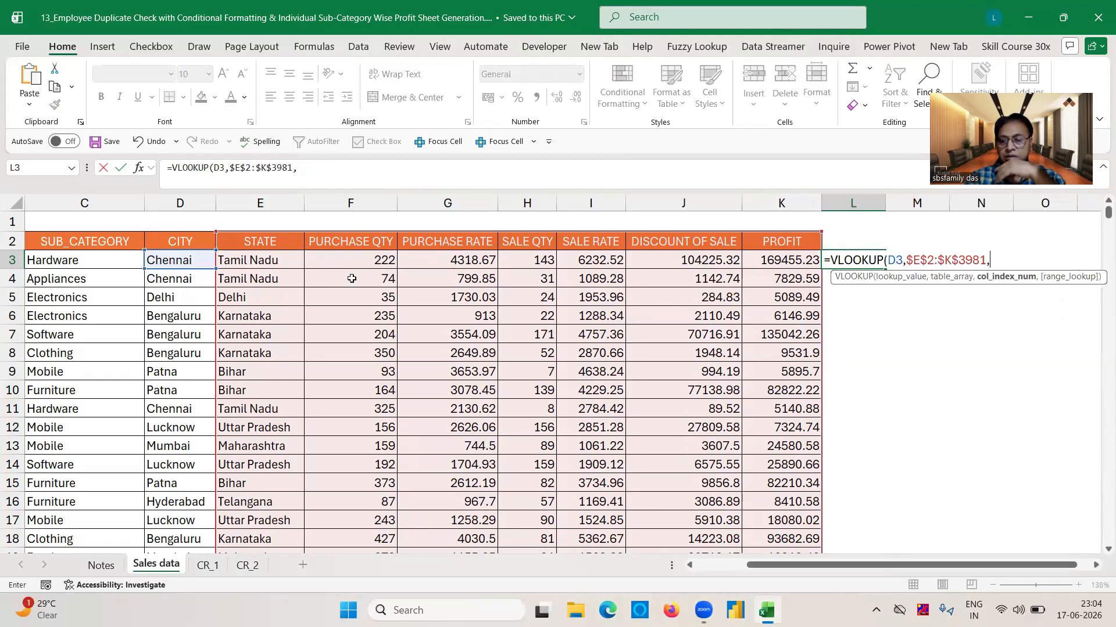
pyautogui.write('2,')
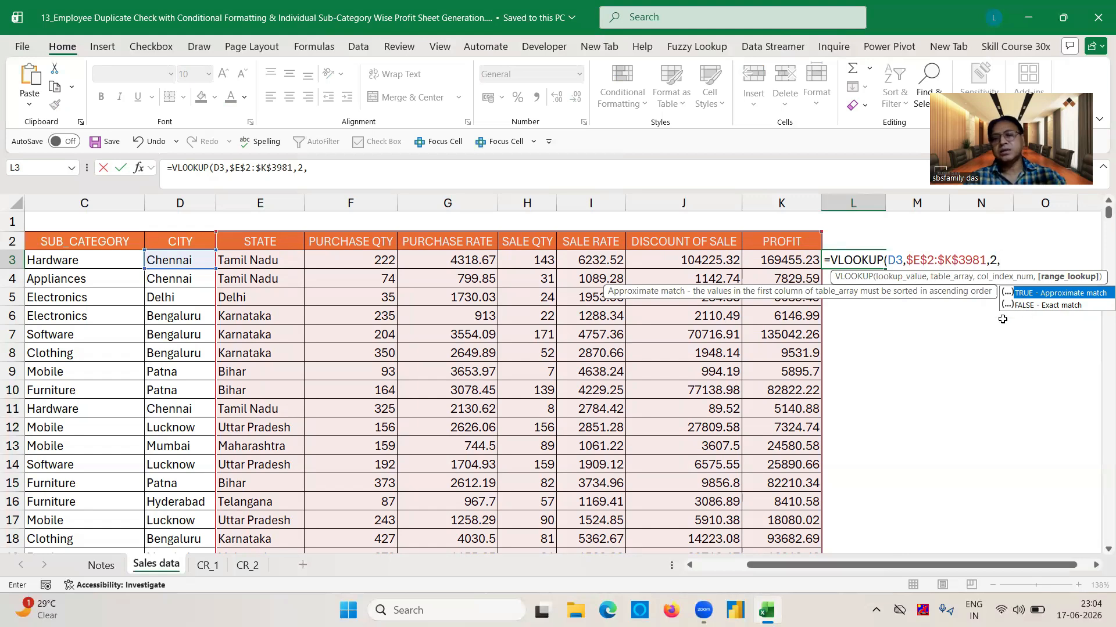
pyautogui.press('Escape')
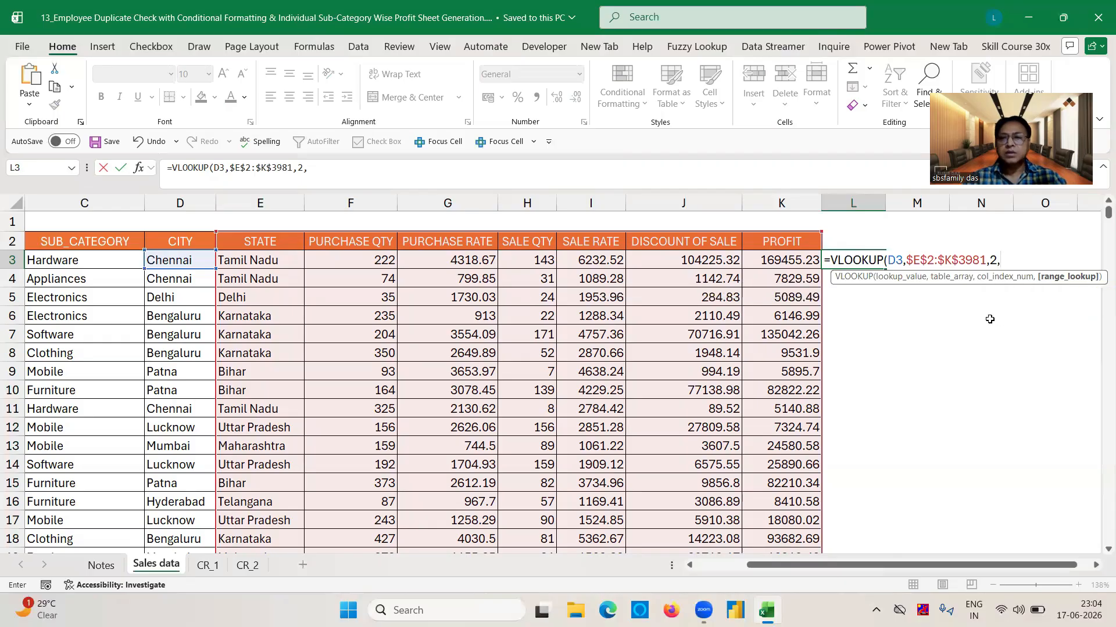
pyautogui.press('Escape')
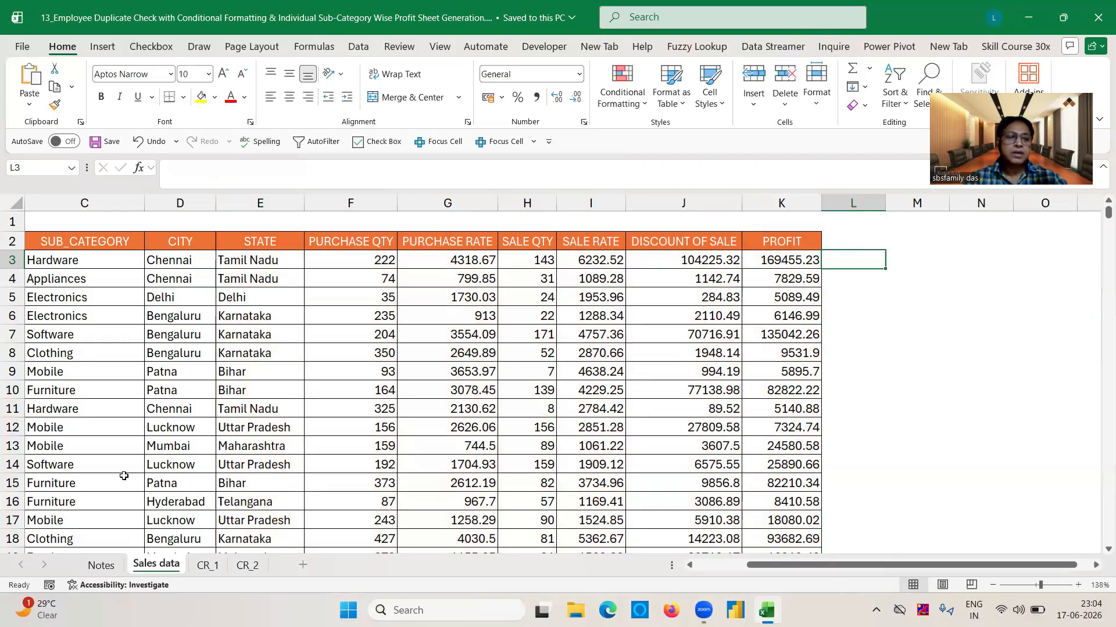
# Step: Start a new formula-based conditional formatting rule for all customer names from B3 down on the Sales data sheet
pyautogui.click(179, 261)
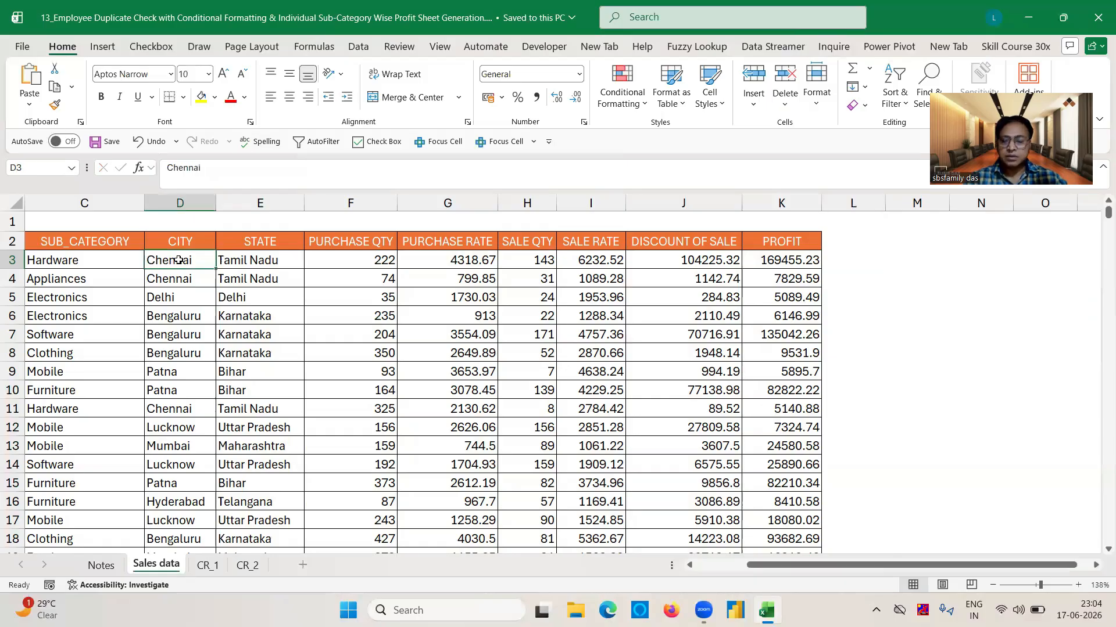
pyautogui.press('Left')
pyautogui.press('Left')
pyautogui.press('Left')
pyautogui.click(155, 257)
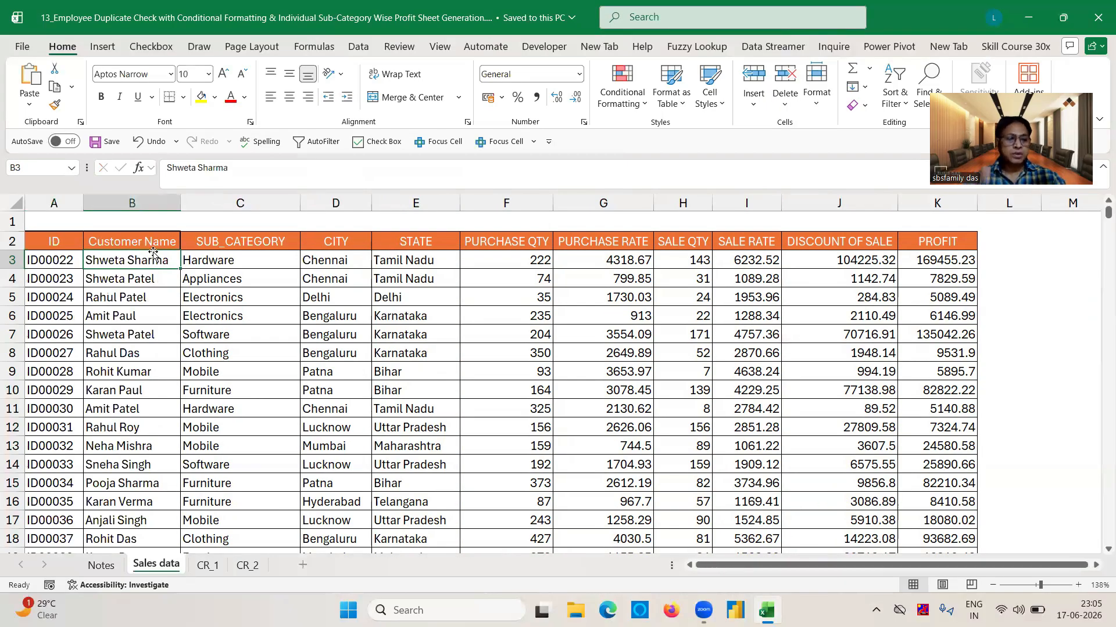
pyautogui.hotkey('ctrl', 'shift', 'Down')
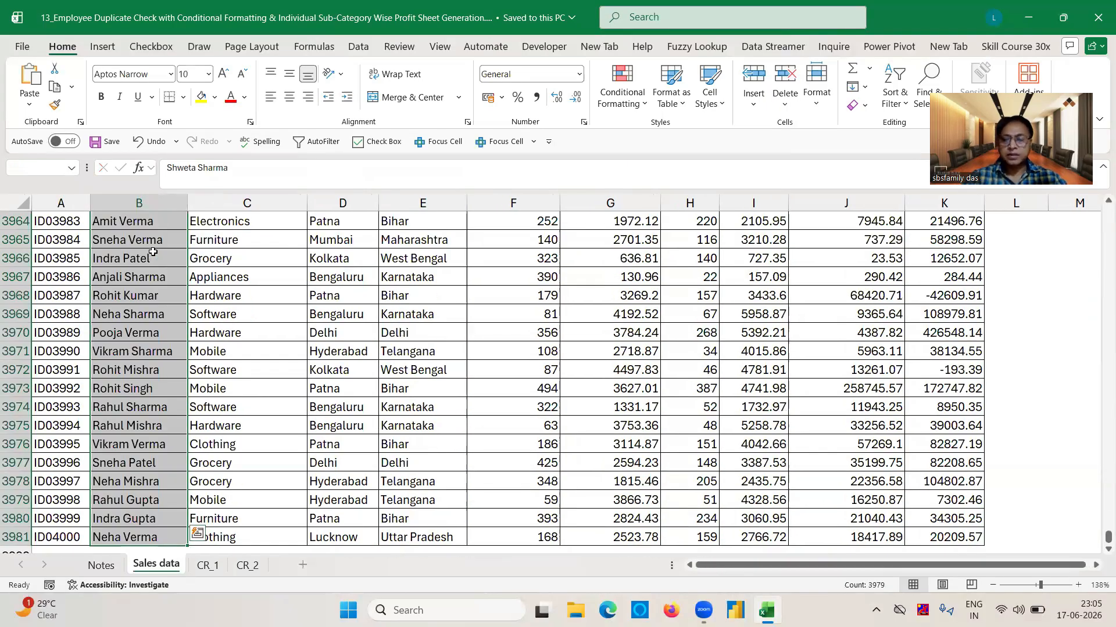
pyautogui.hotkey('ctrl', 'BackSpace')
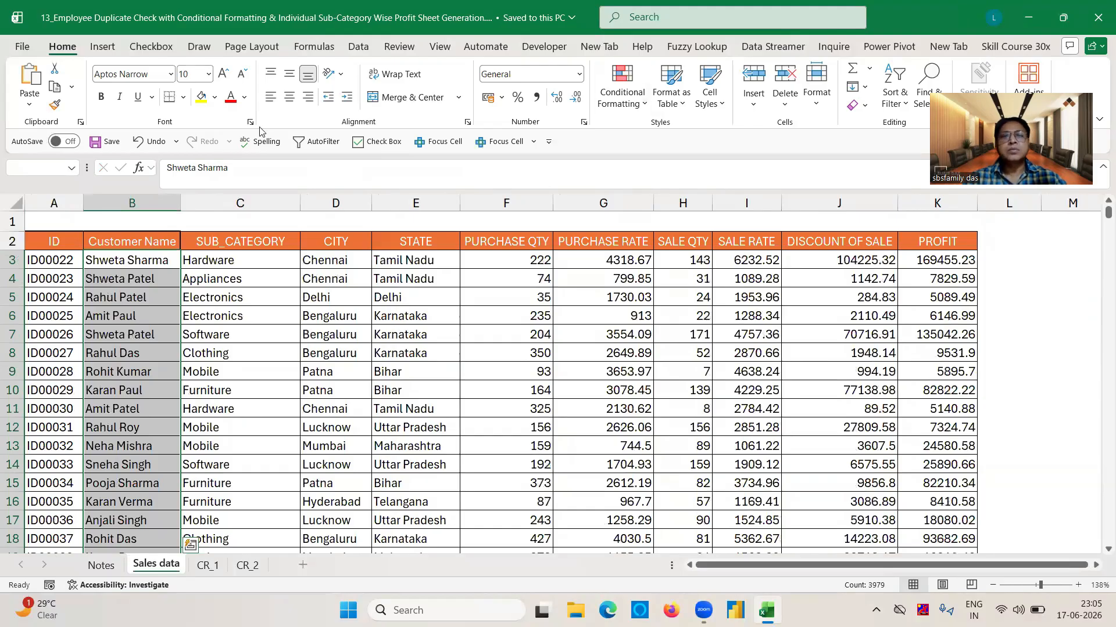
pyautogui.click(622, 93)
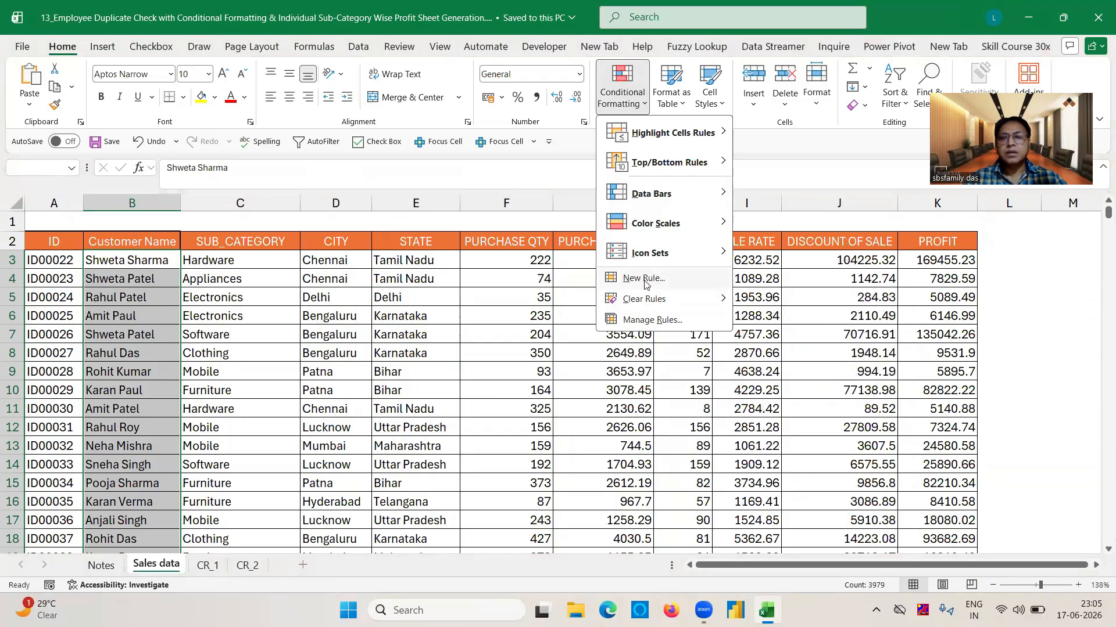
pyautogui.click(645, 280)
pyautogui.click(496, 167)
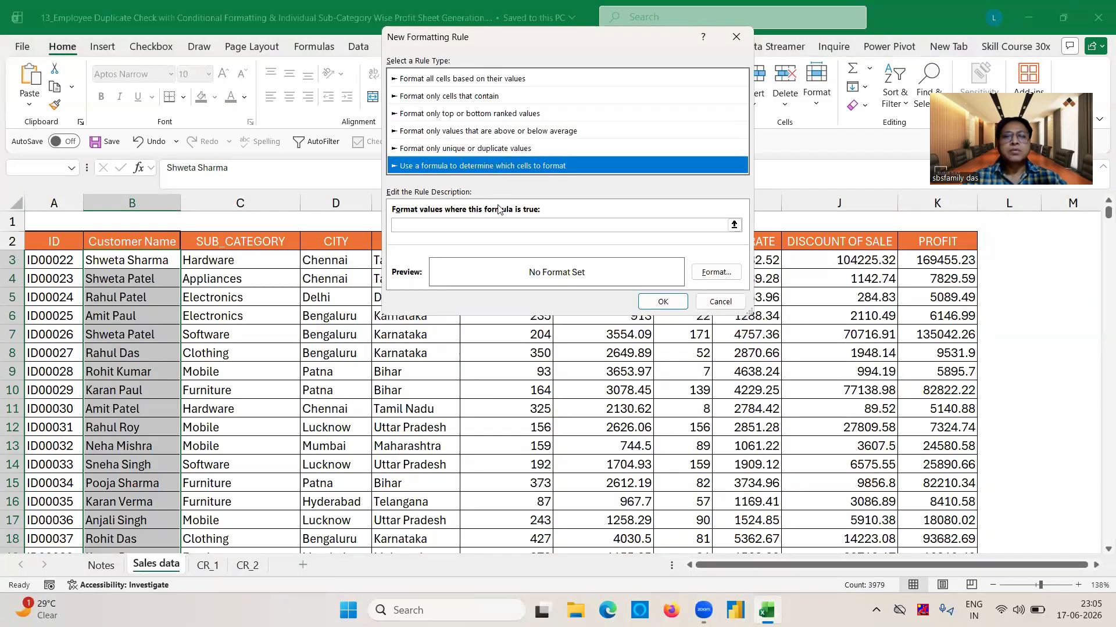
pyautogui.click(434, 230)
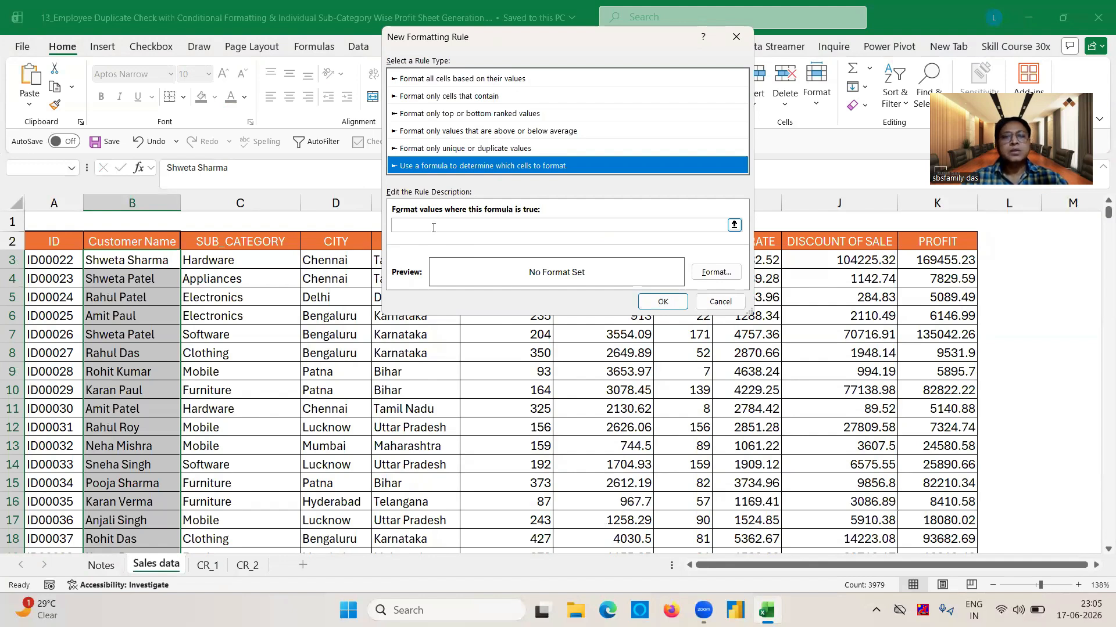
# Step: Begin the rule's formula with COUNTIF, using the name list CR_1!$B$2:$B$116 as its range
pyautogui.click(433, 227)
pyautogui.write('=co')
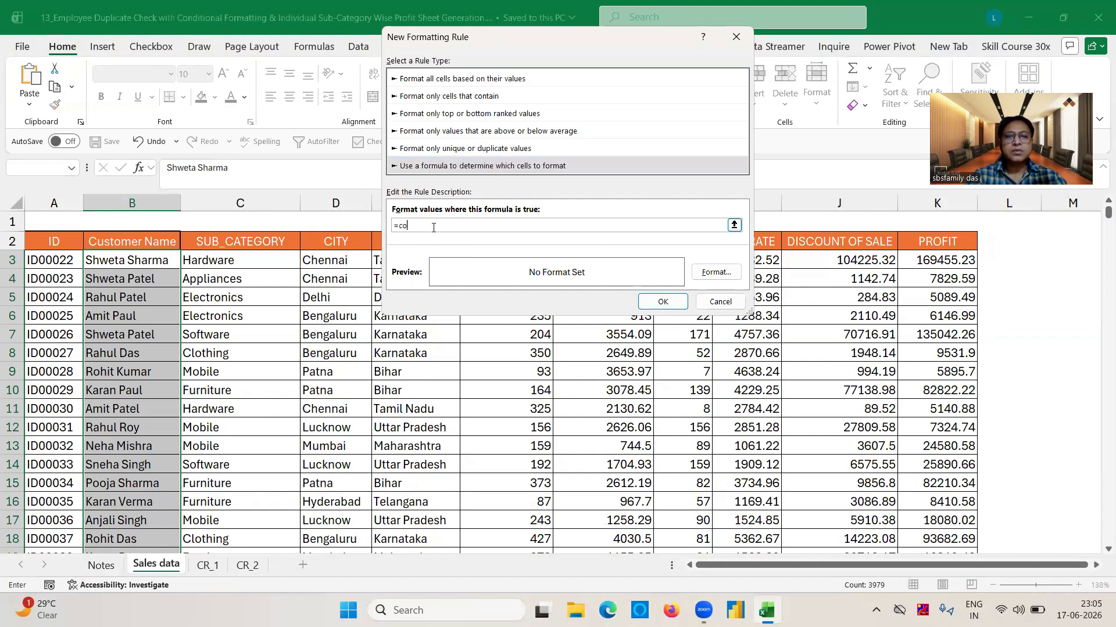
pyautogui.write('untif')
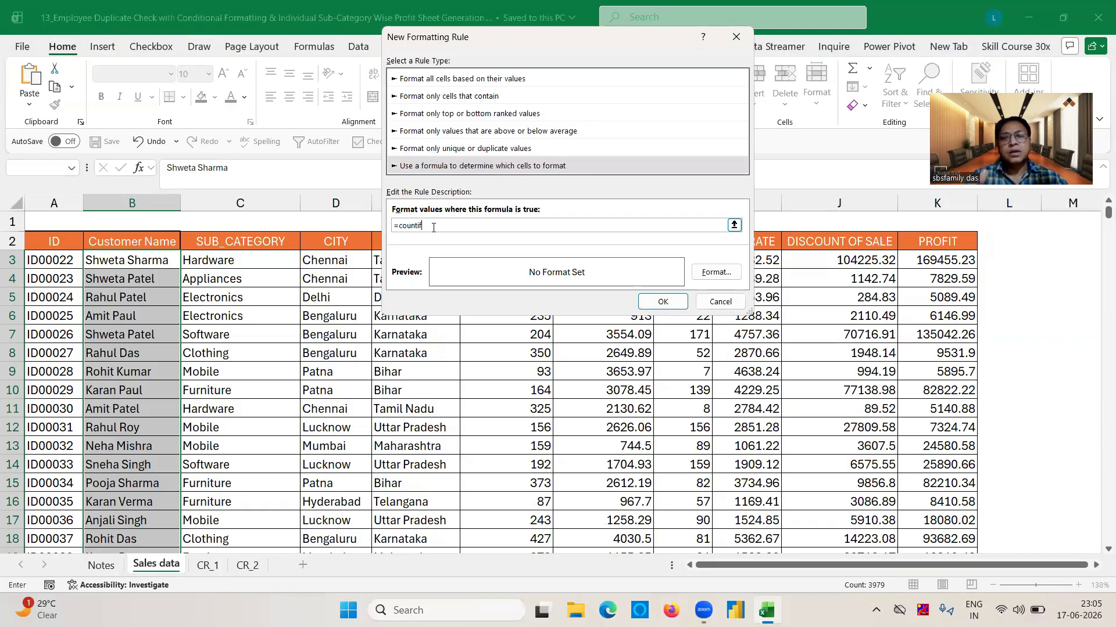
pyautogui.write('(')
pyautogui.click(209, 565)
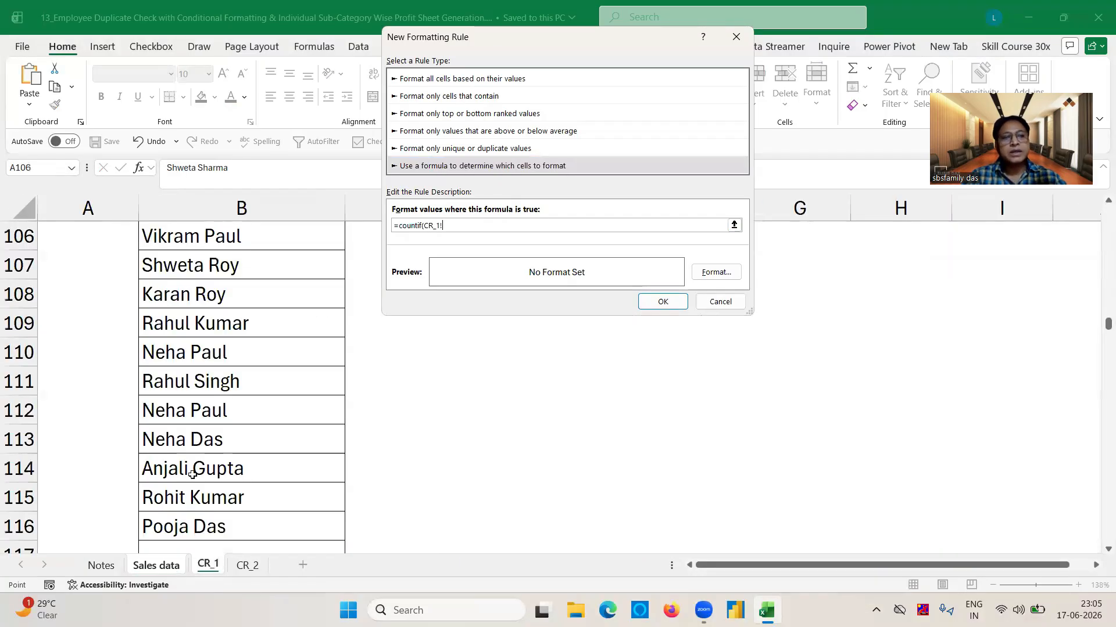
pyautogui.click(228, 277)
pyautogui.hotkey('ctrl', 'shift', 'Down')
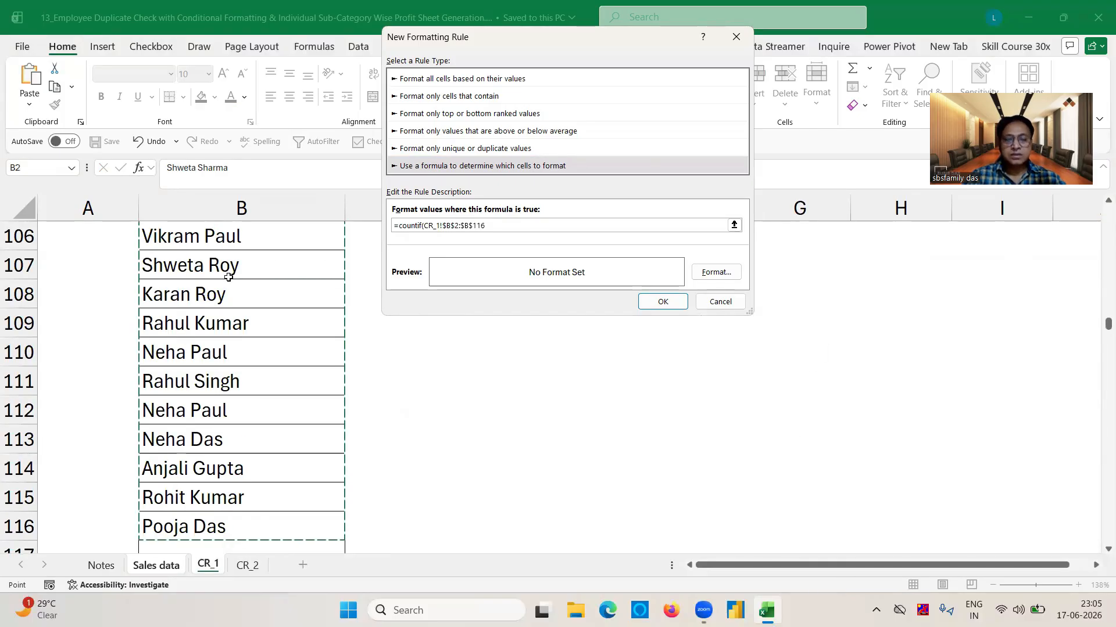
# Step: Complete the COUNTIF with the fully relative criterion 'Sales data'!B3 and make the rule test for =0
pyautogui.write(',')
pyautogui.click(154, 565)
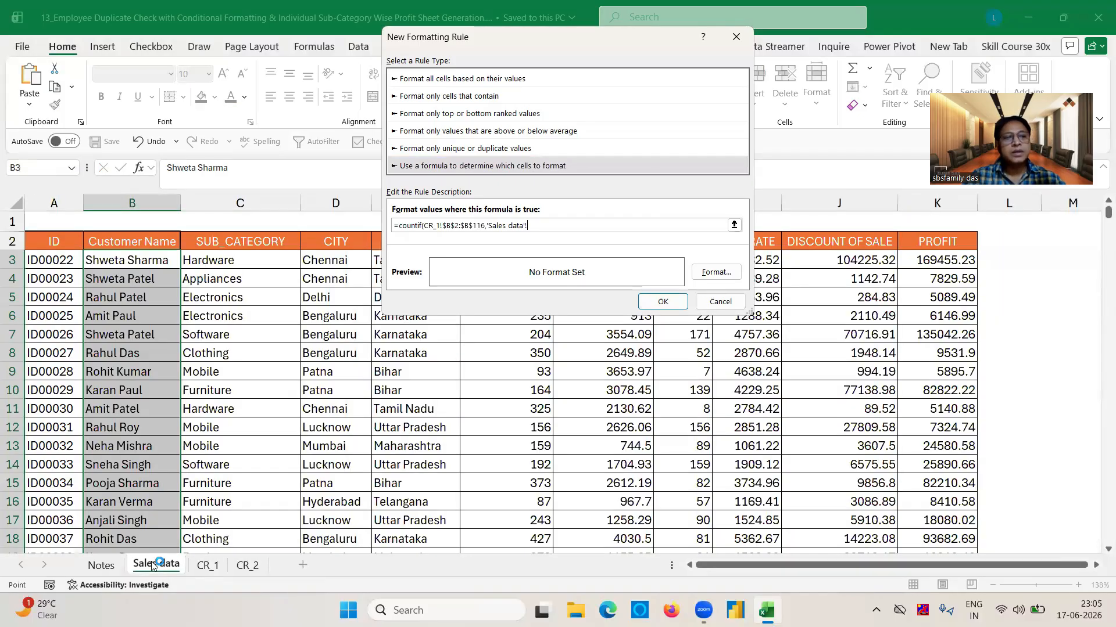
pyautogui.click(135, 263)
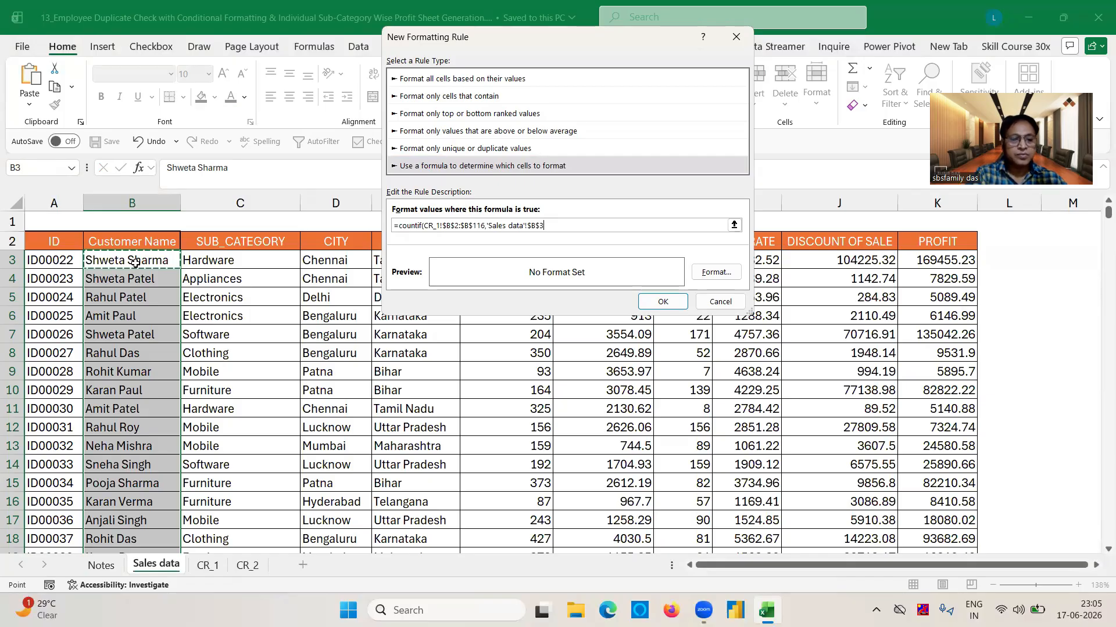
pyautogui.press('F4')
pyautogui.press('F4')
pyautogui.press('F4')
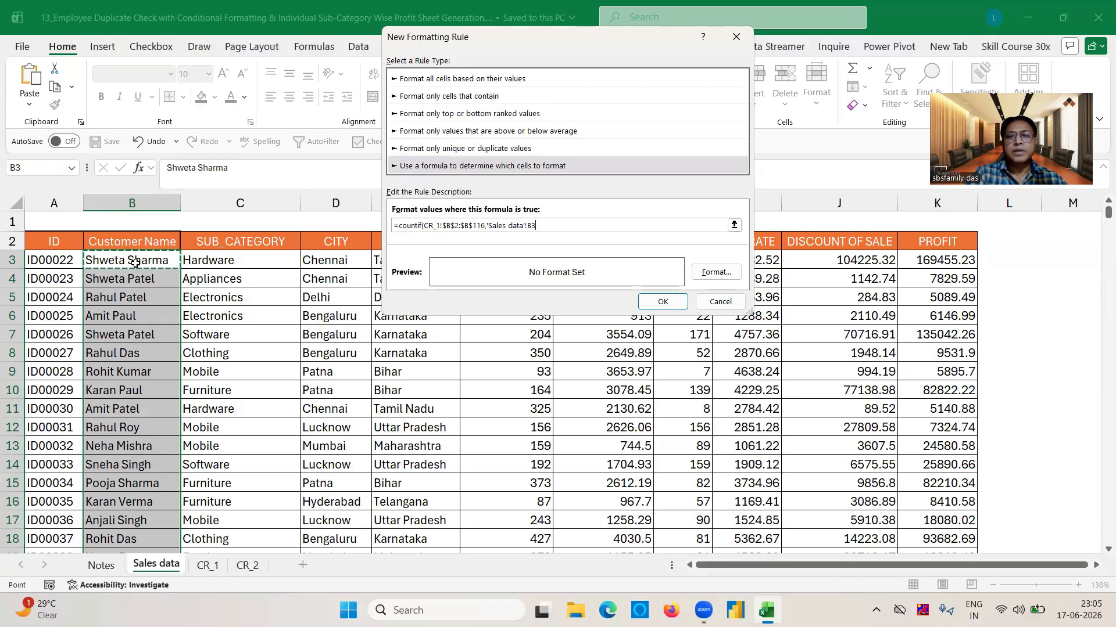
pyautogui.write(')=0')
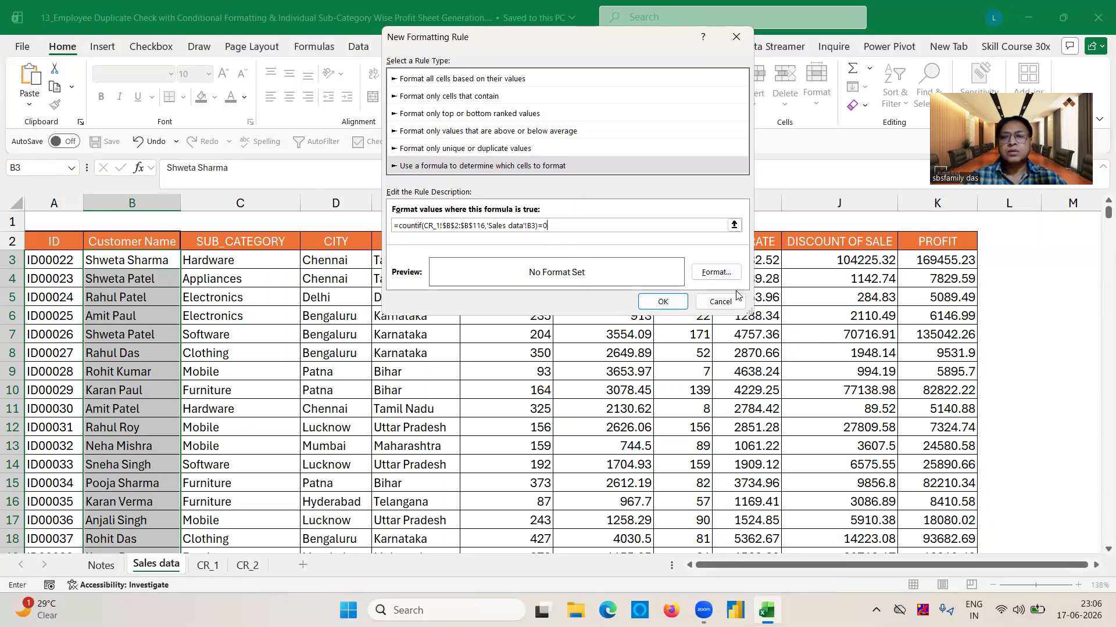
# Step: Give cells matched by the COUNTIF rule a solid red background fill
pyautogui.click(719, 277)
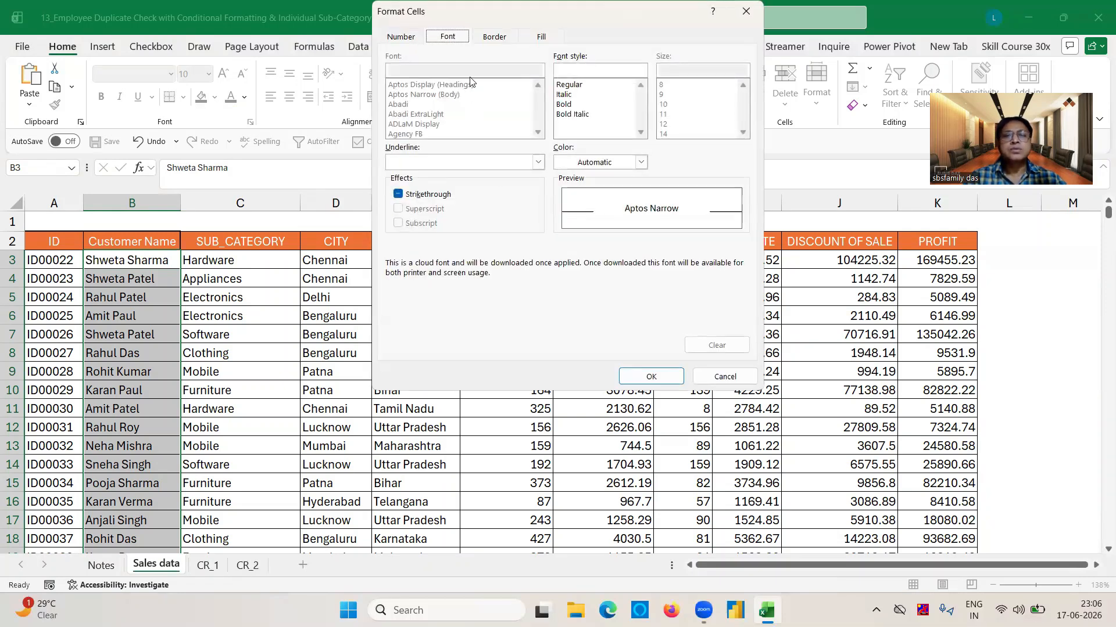
pyautogui.click(541, 36)
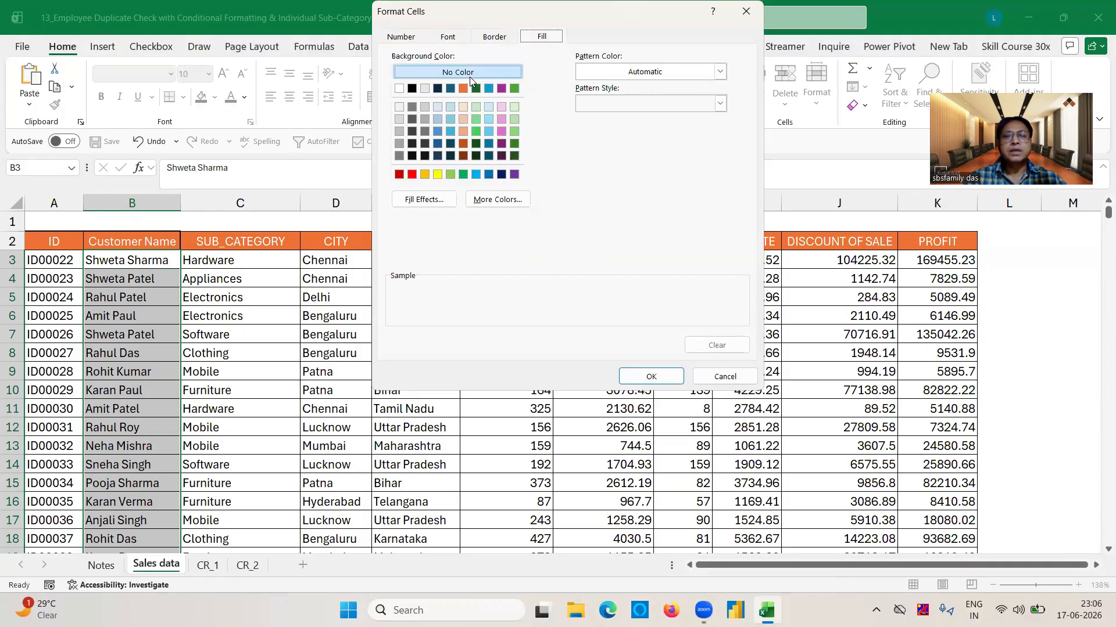
pyautogui.click(411, 174)
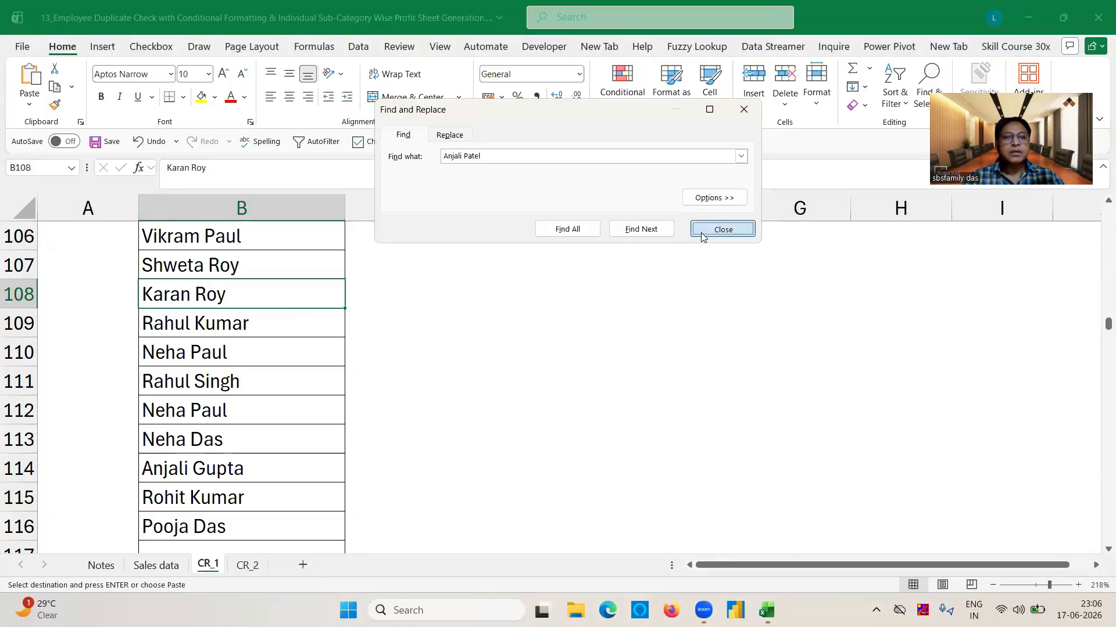
# Step: End the name search on CR_1 and clear the colour filter from the Customer Name column on Sales data
pyautogui.click(703, 233)
pyautogui.click(155, 566)
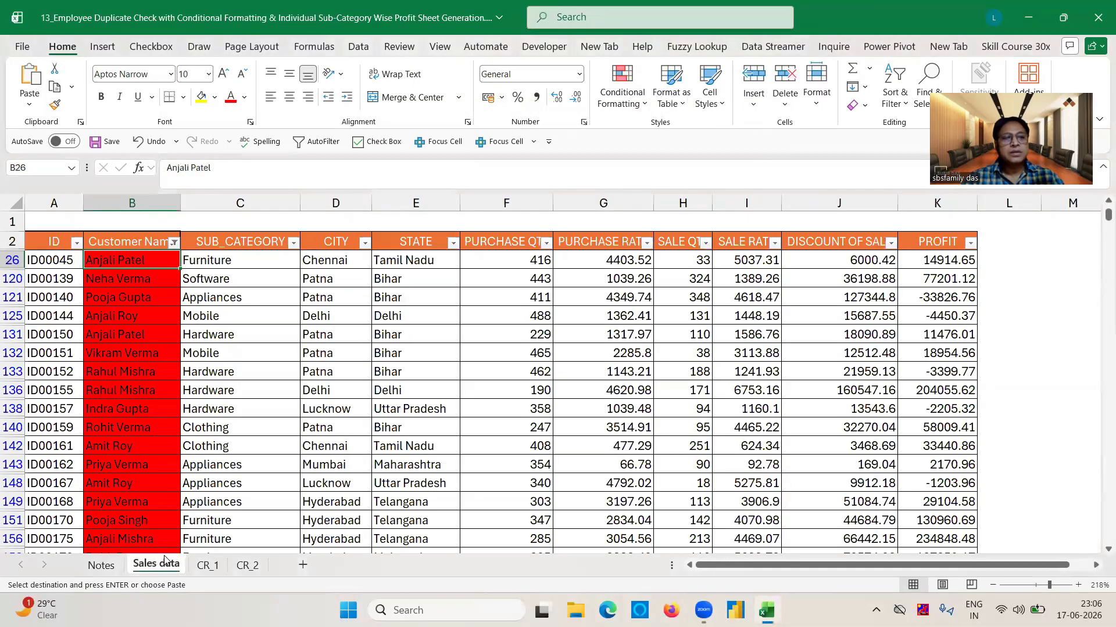
pyautogui.click(173, 242)
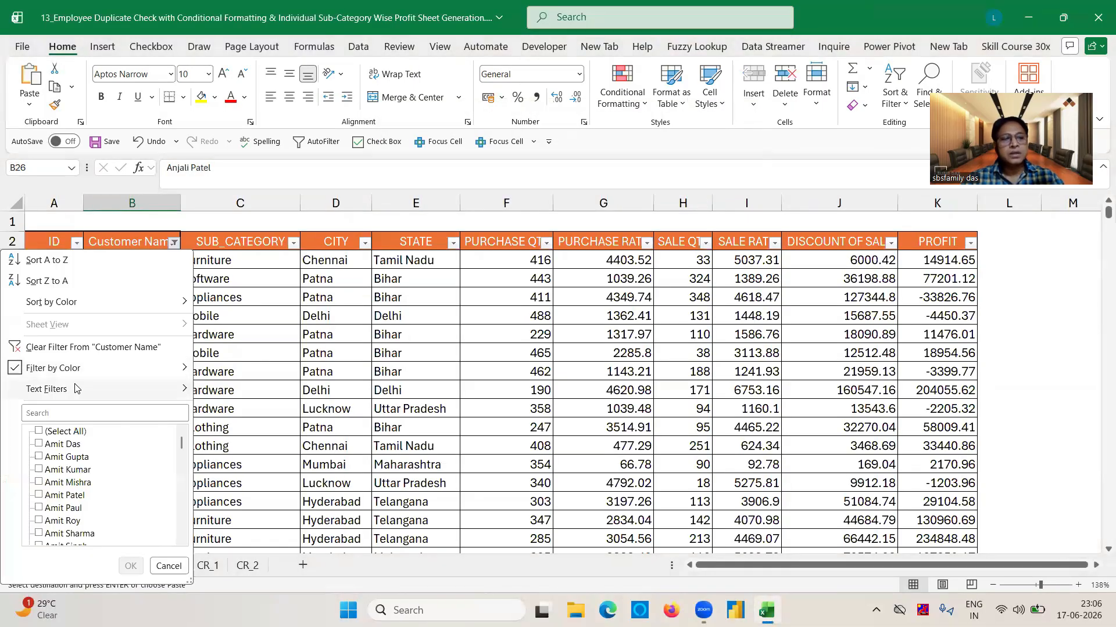
pyautogui.click(47, 437)
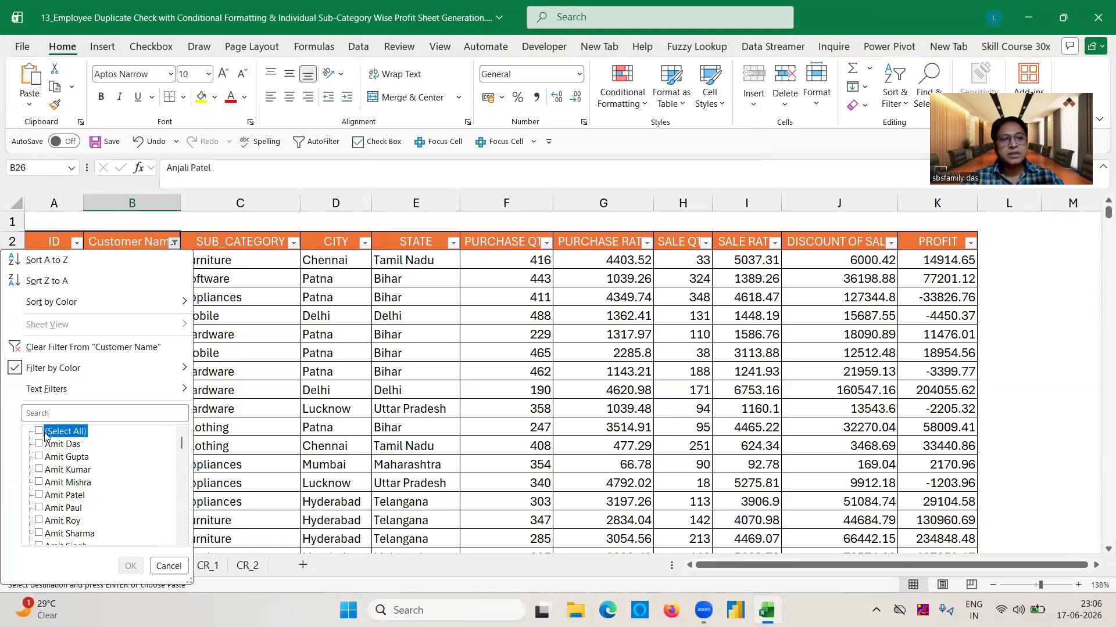
pyautogui.click(17, 349)
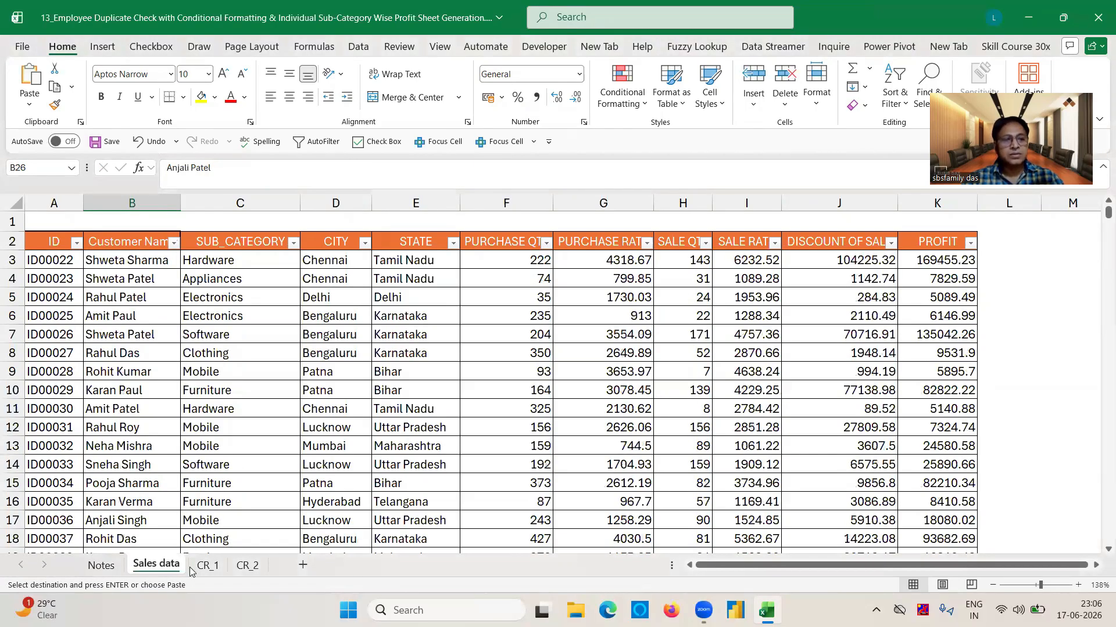
pyautogui.click(169, 459)
# Step: Search the Sales data sheet for the customer name in CR_1 cell B107 and check whether its cell is highlighted
pyautogui.click(208, 565)
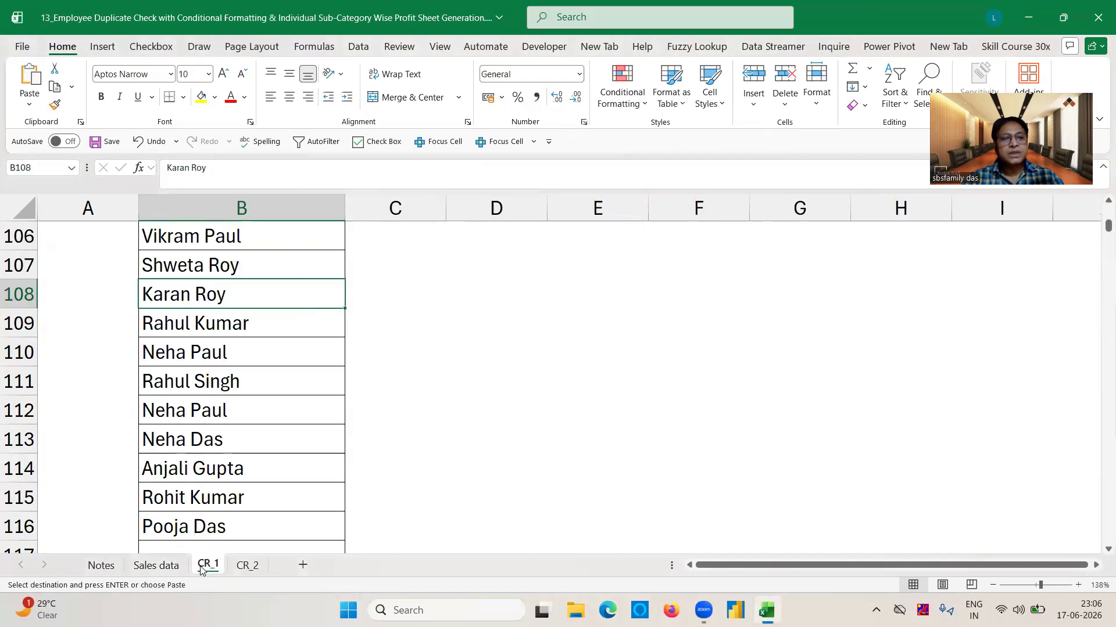
pyautogui.click(202, 263)
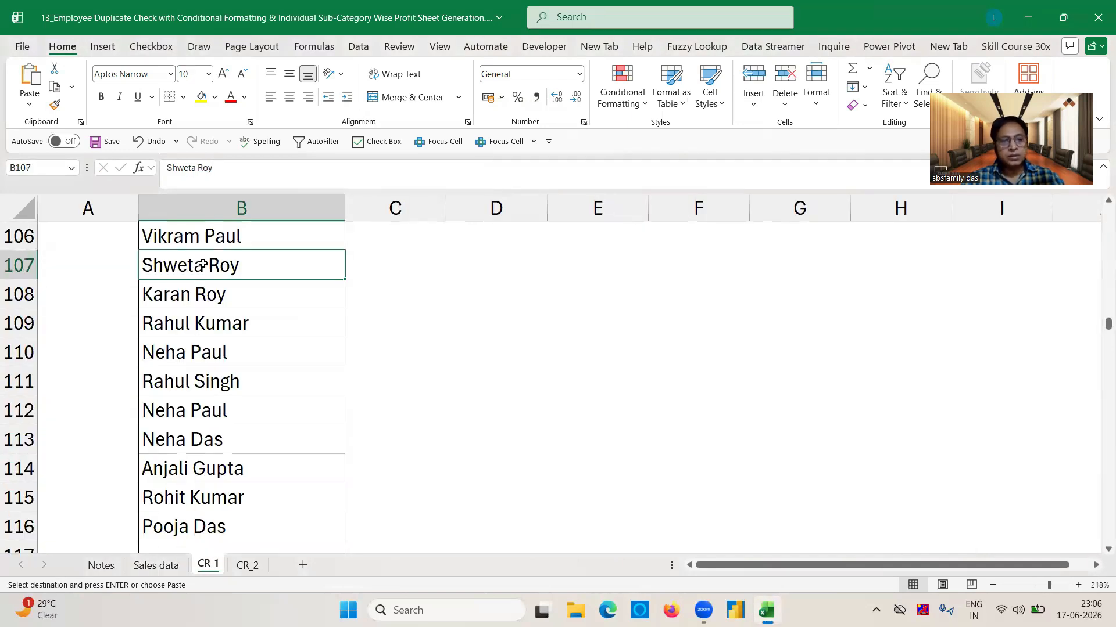
pyautogui.click(149, 567)
pyautogui.hotkey('ctrl', 'f')
pyautogui.hotkey('ctrl', 'v')
pyautogui.press('Return')
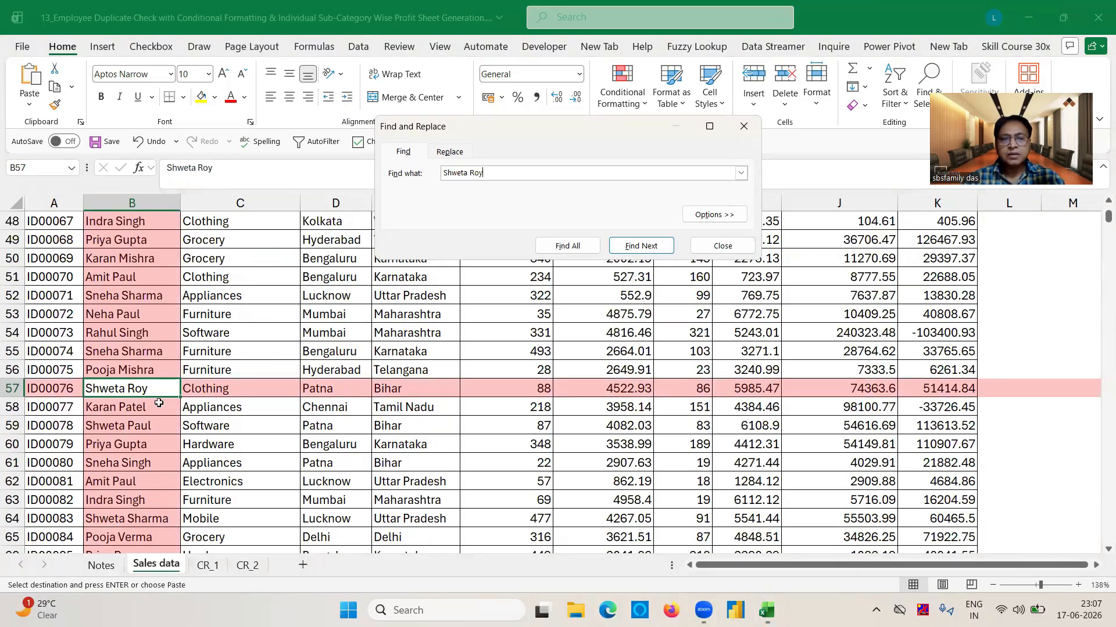
pyautogui.click(315, 429)
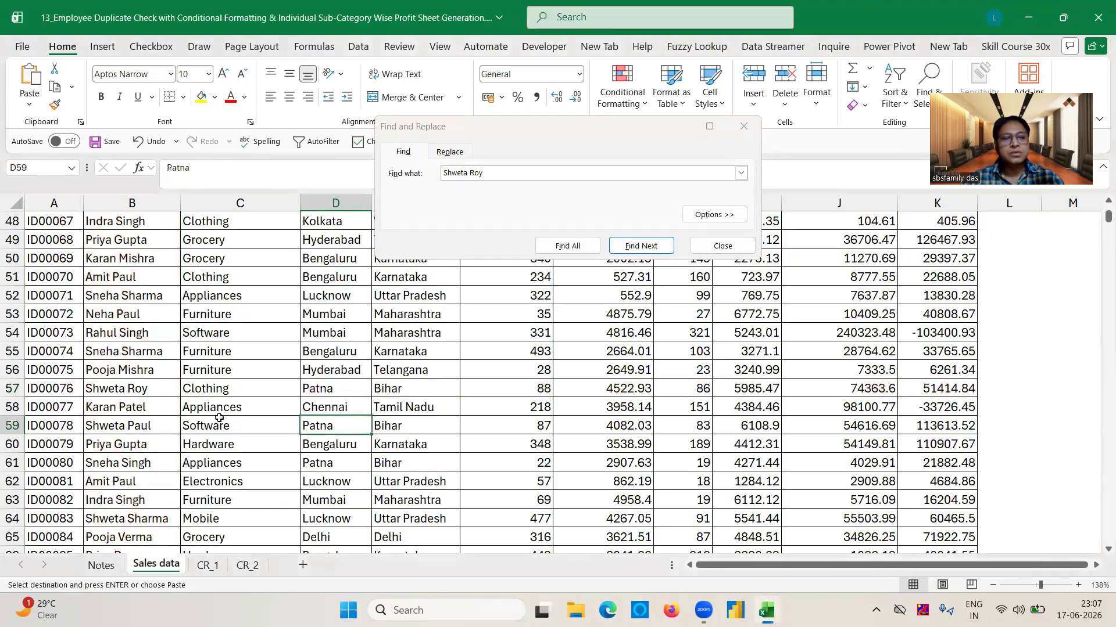
pyautogui.click(143, 390)
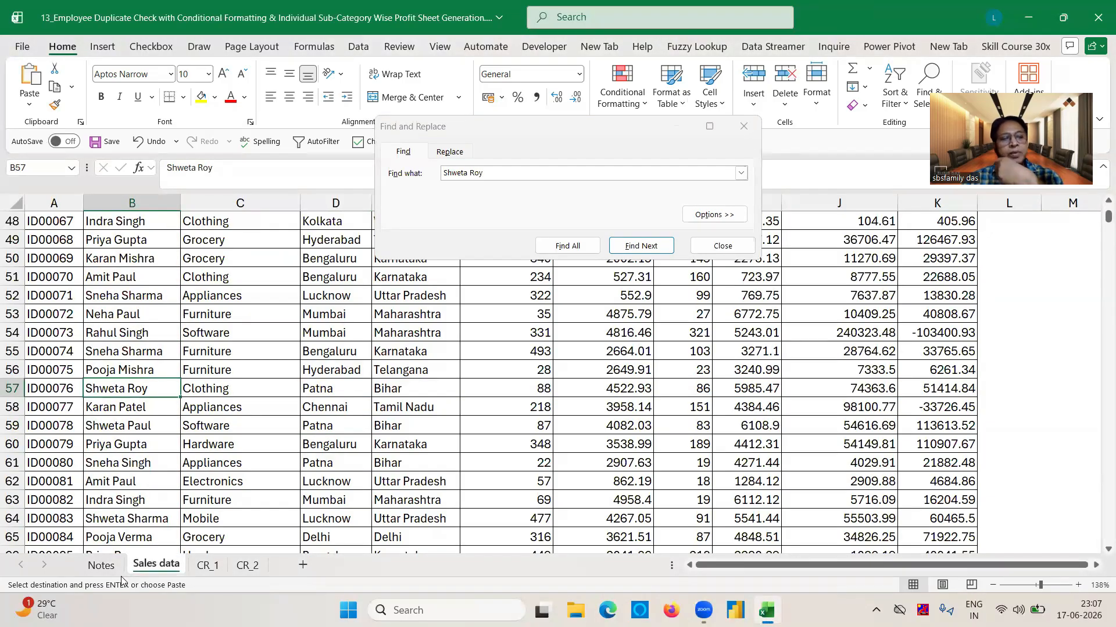
# Step: Close the search, review the CR_1 requirements on the Notes sheet, and compare them with the CR_1 and Sales data sheets
pyautogui.click(101, 565)
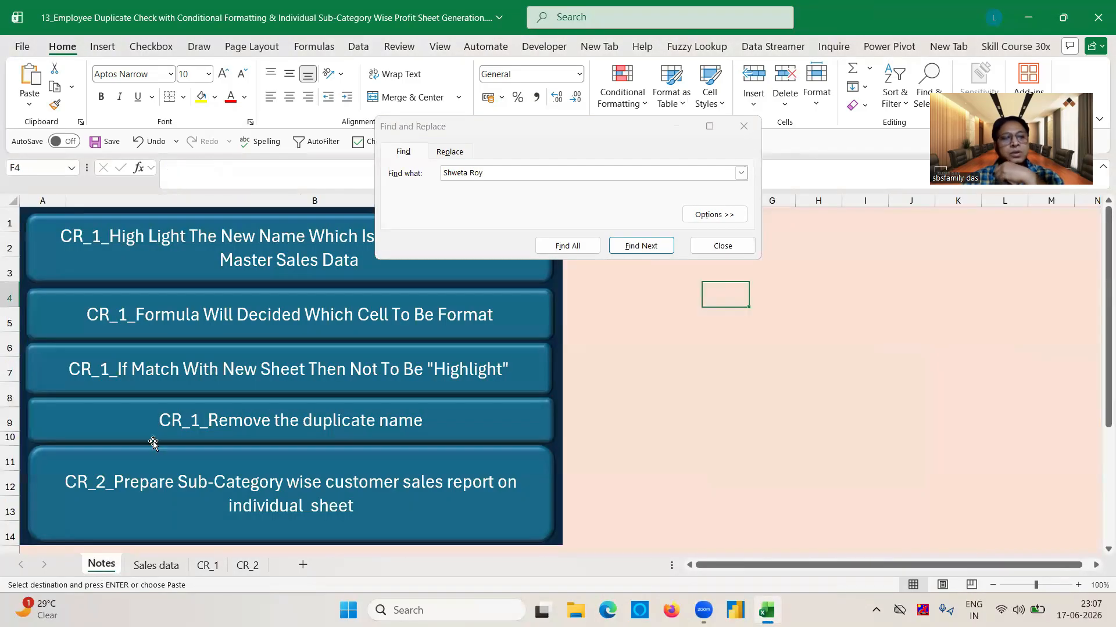
pyautogui.click(720, 246)
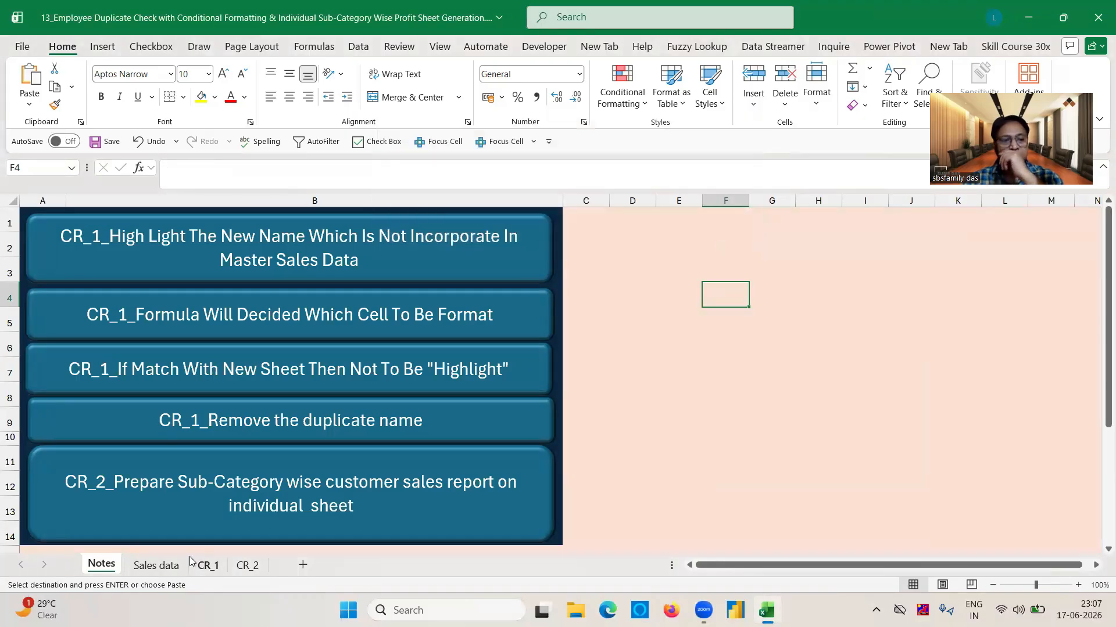
pyautogui.click(208, 567)
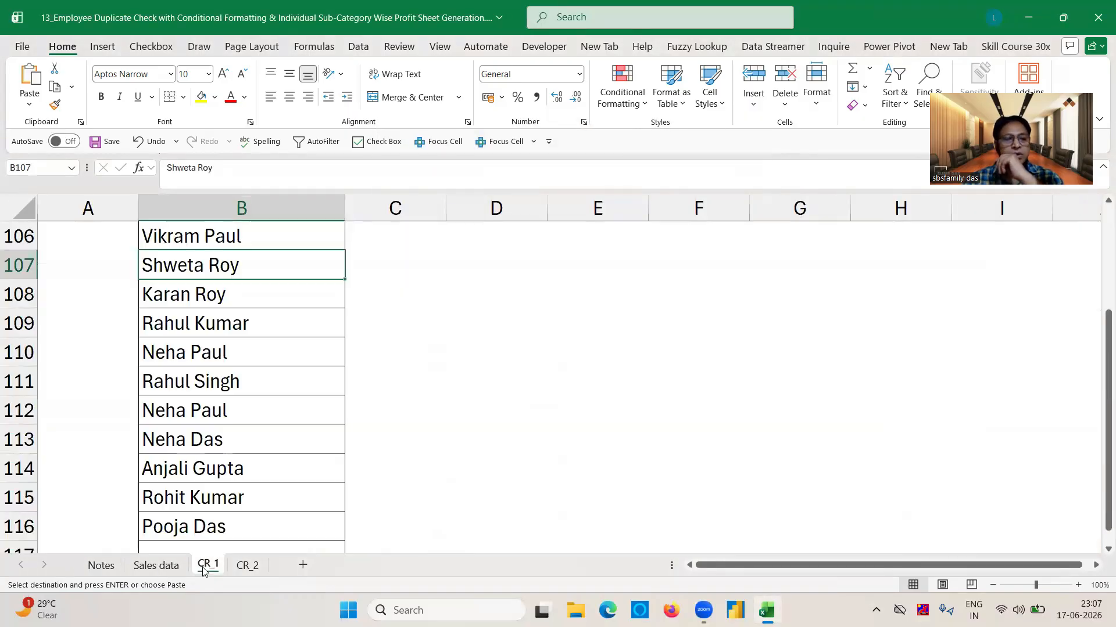
pyautogui.click(192, 406)
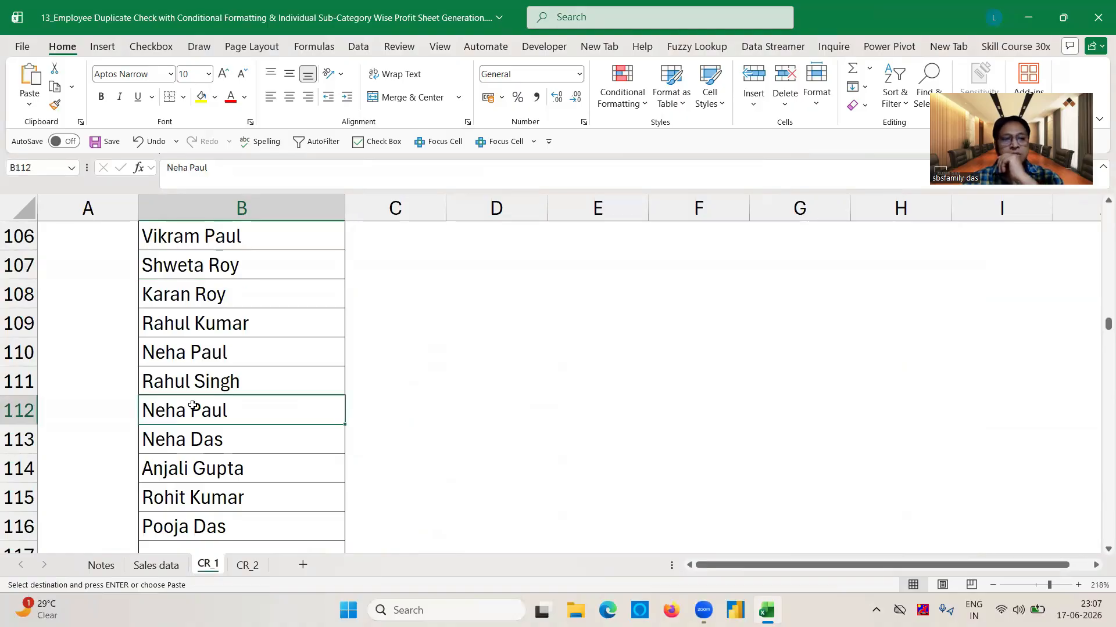
pyautogui.click(146, 572)
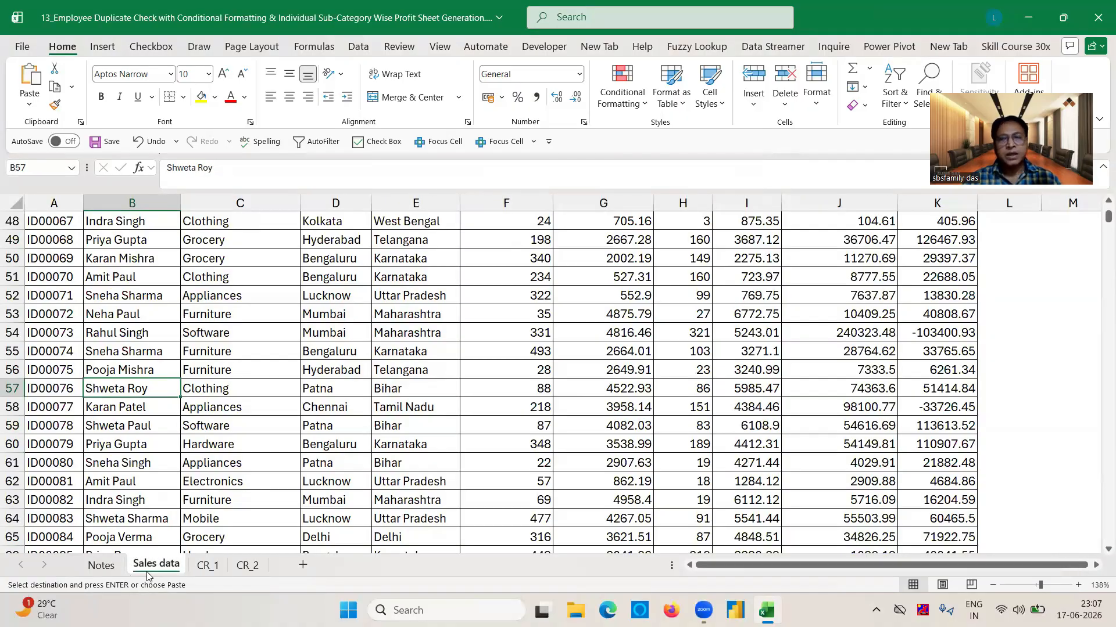
pyautogui.click(205, 568)
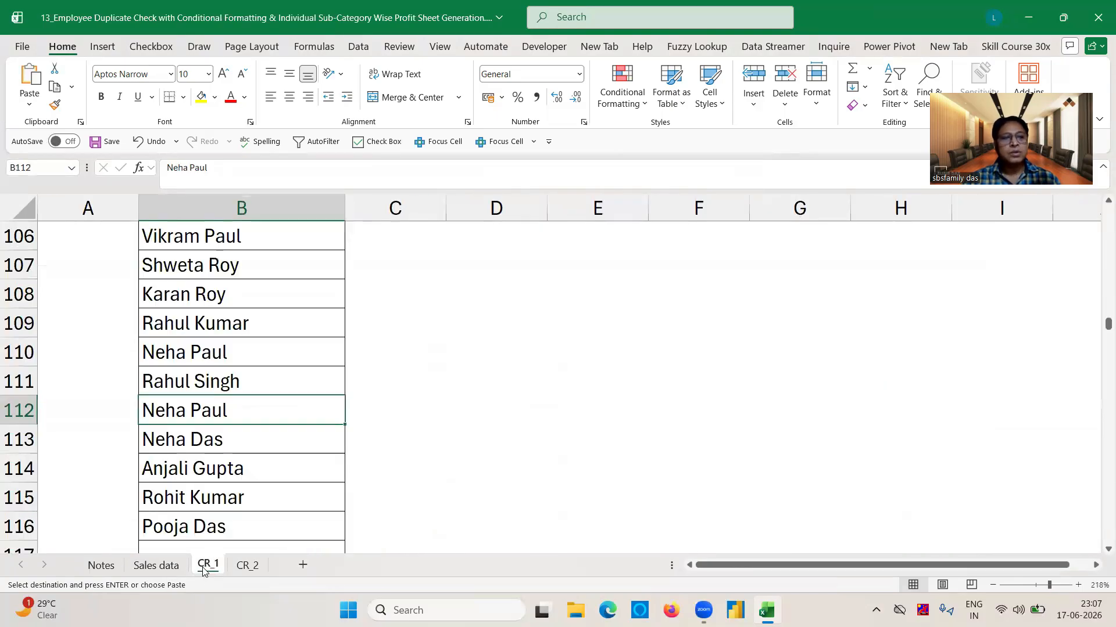
pyautogui.click(103, 566)
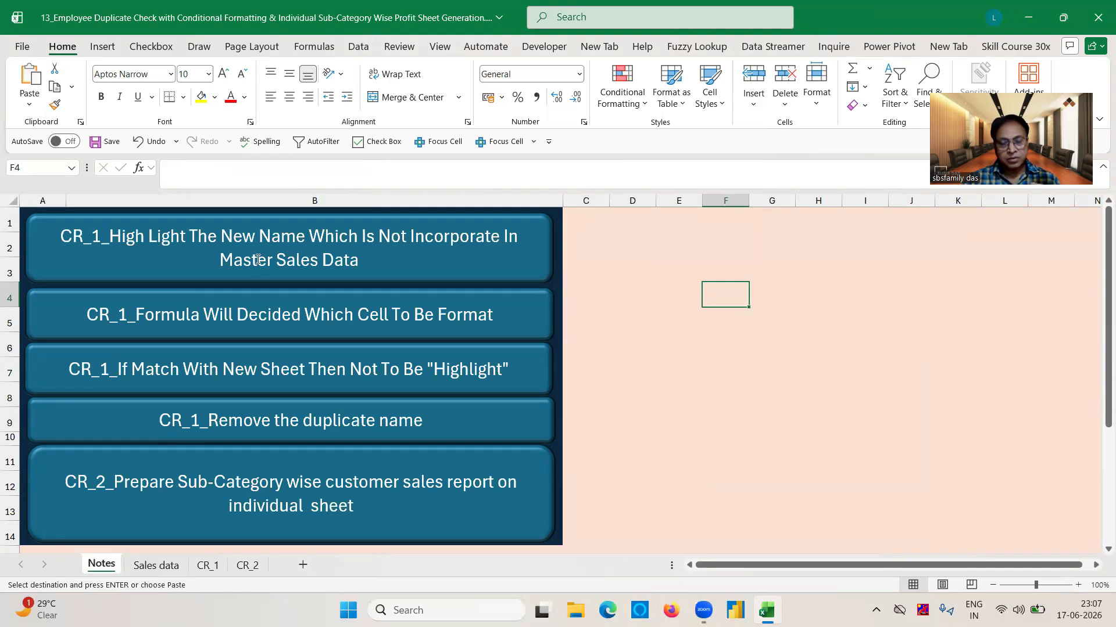
pyautogui.click(155, 564)
# Step: Look through the CR_1 name list upward from B106 to B74
pyautogui.click(208, 565)
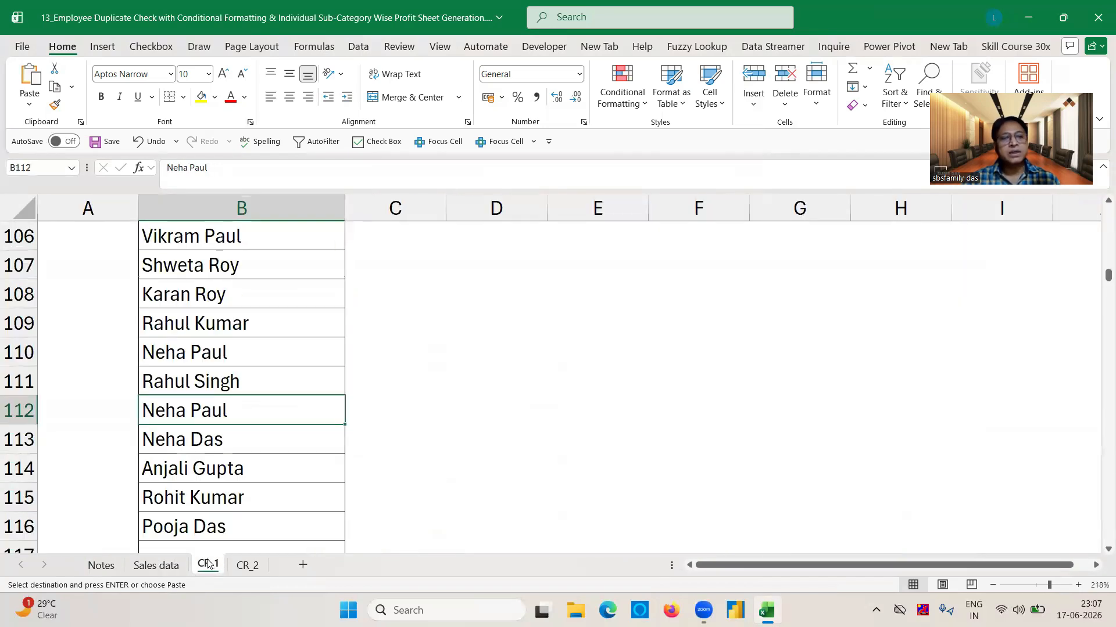
pyautogui.click(211, 234)
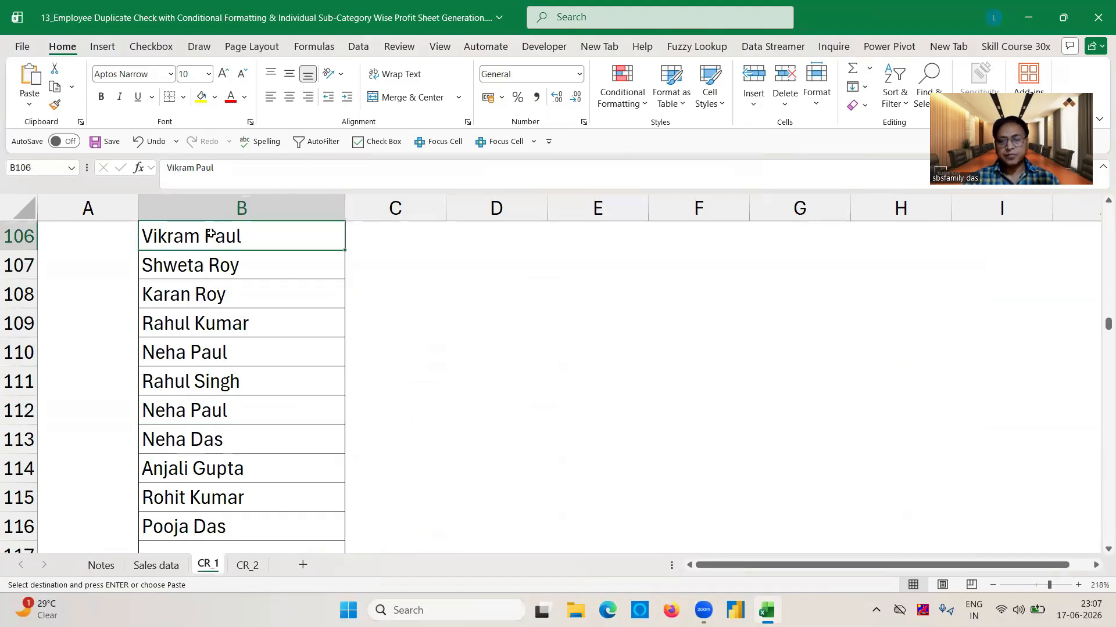
pyautogui.press('Up')
pyautogui.press('Up')
pyautogui.press('Up')
pyautogui.press('Up')
pyautogui.press('Up')
pyautogui.press('Up')
pyautogui.press('Up')
pyautogui.press('Up')
pyautogui.press('Up')
pyautogui.press('Up')
pyautogui.press('Up')
pyautogui.press('Up')
pyautogui.press('Up')
pyautogui.press('Up')
pyautogui.press('Up')
pyautogui.press('Up')
pyautogui.press('Up')
pyautogui.press('Up')
pyautogui.press('Up')
pyautogui.press('Up')
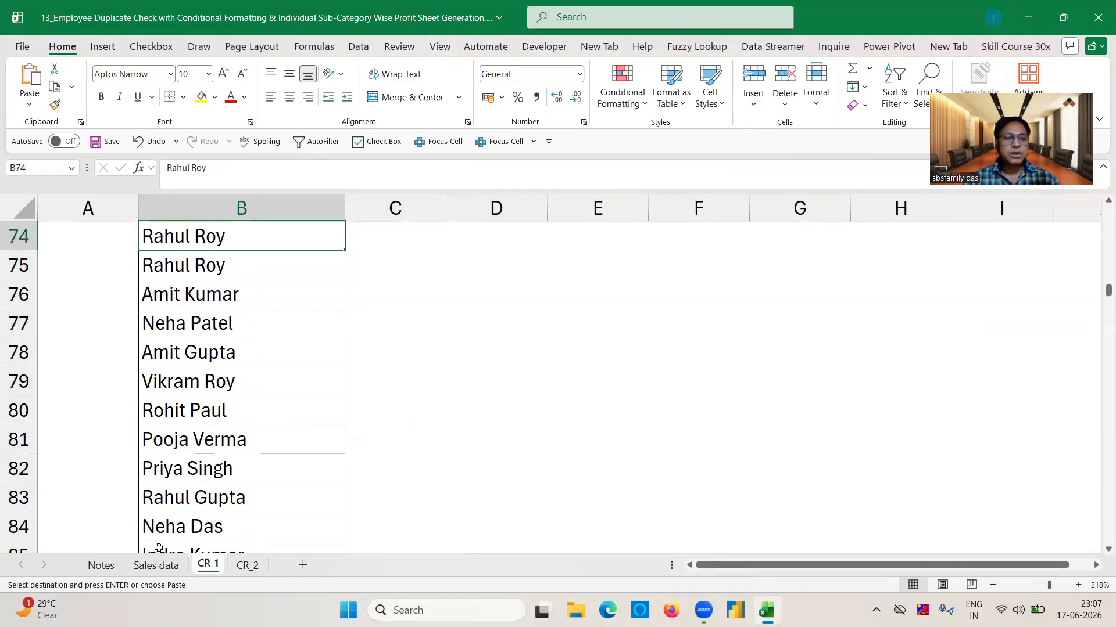
# Step: Return to the top of Sales data and select all customer names from B3 down to inspect their highlighting
pyautogui.click(156, 565)
pyautogui.click(190, 287)
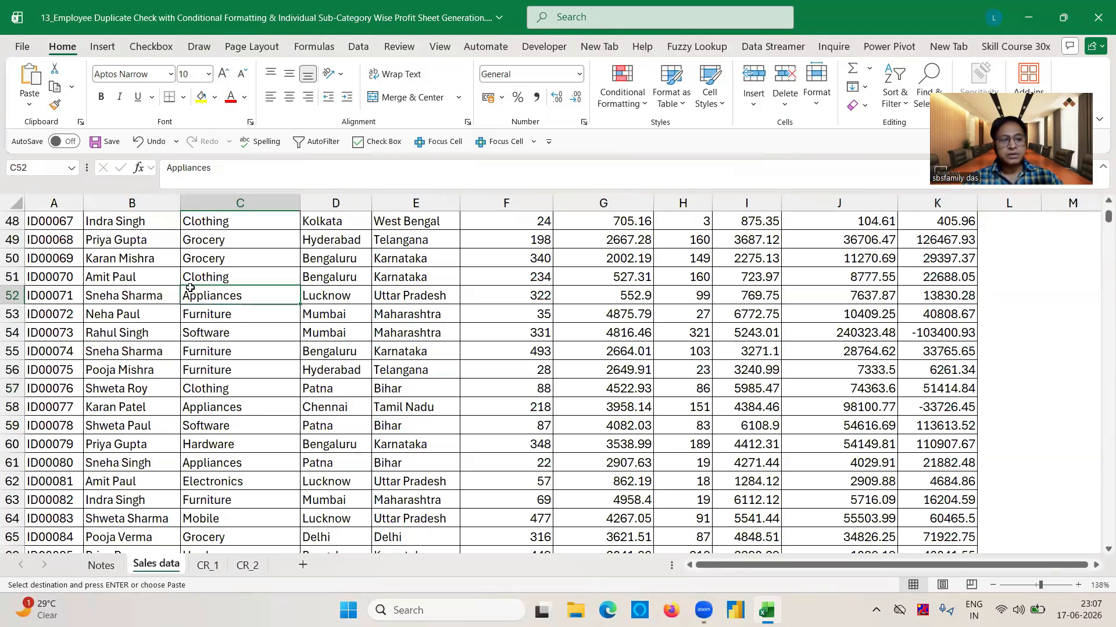
pyautogui.hotkey('ctrl', 'Up')
pyautogui.hotkey('ctrl', 'Up')
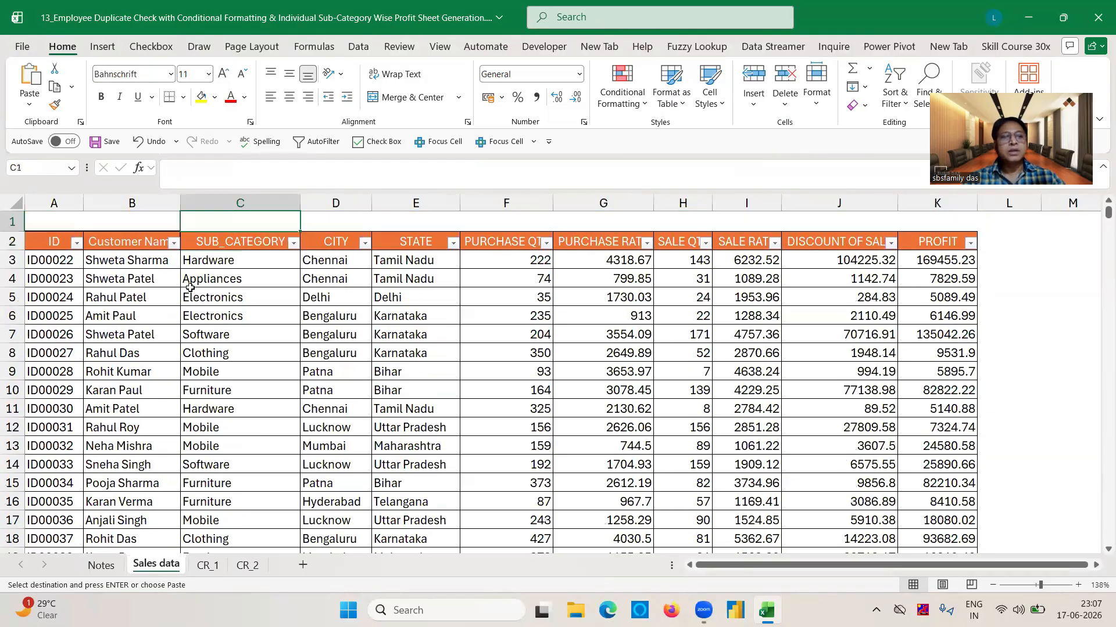
pyautogui.click(174, 243)
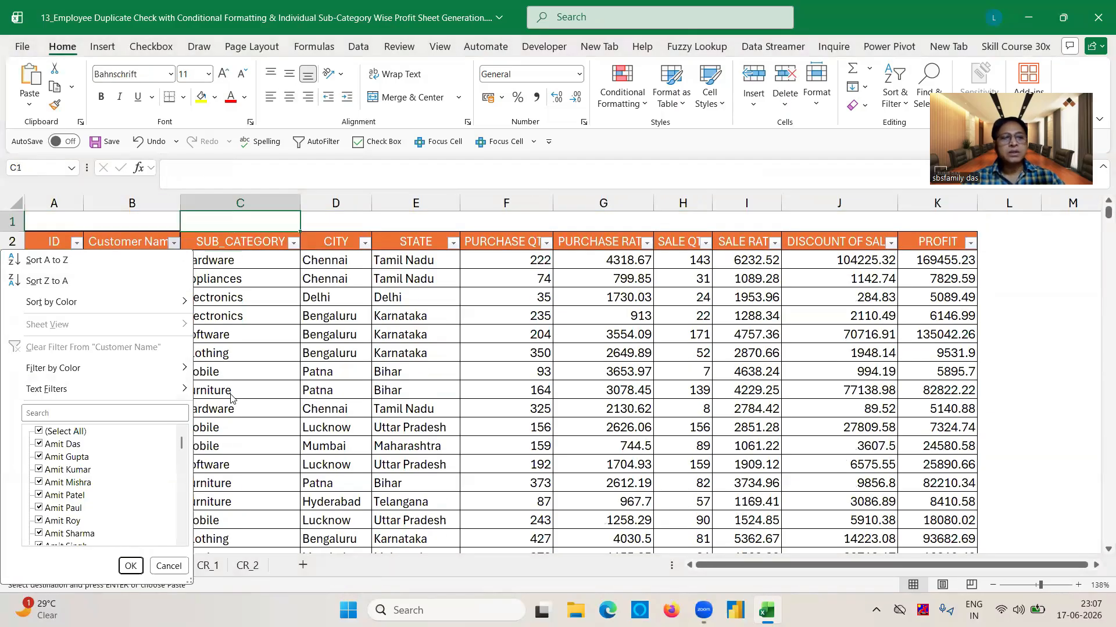
pyautogui.press('Escape')
pyautogui.click(139, 260)
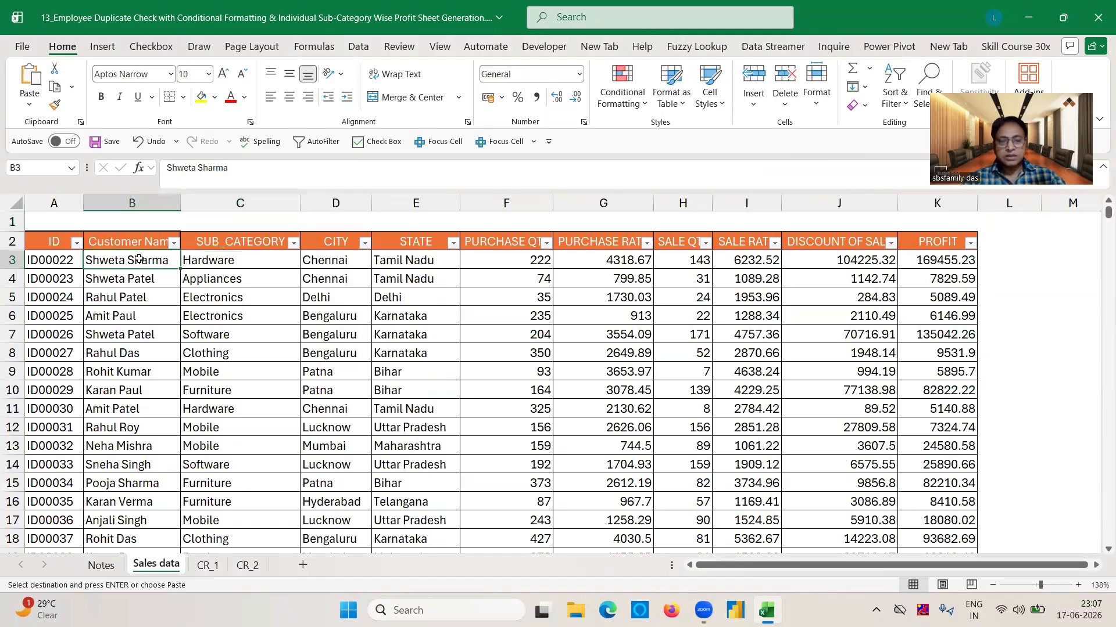
pyautogui.hotkey('ctrl', 'shift', 'Down')
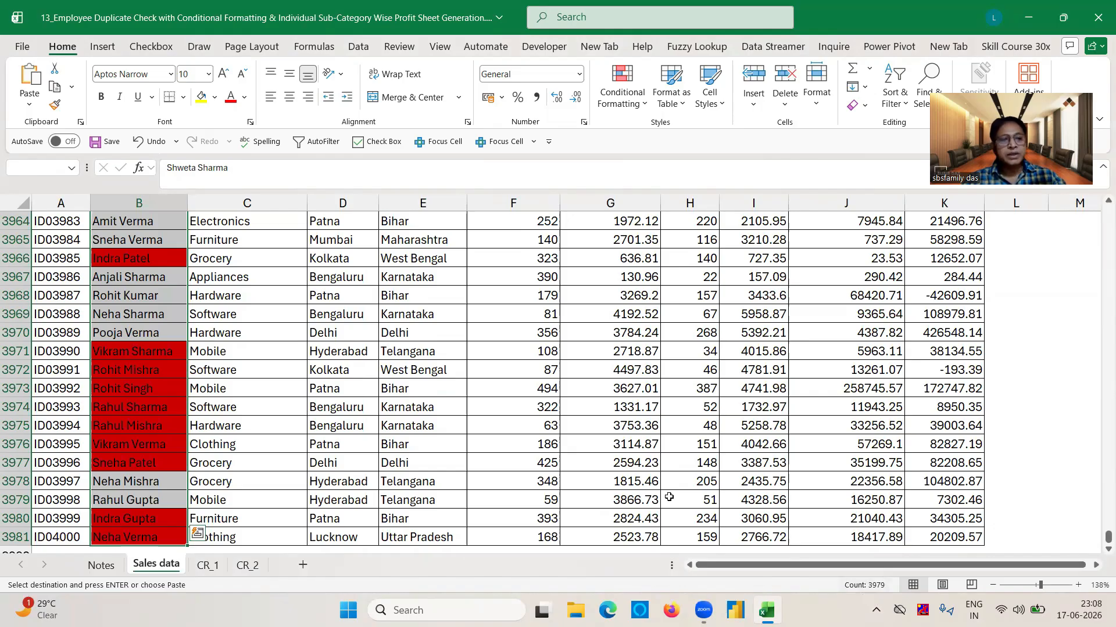
# Step: Select the full CR_1 name list, B2:B116, to review the names the rule compares against
pyautogui.click(208, 565)
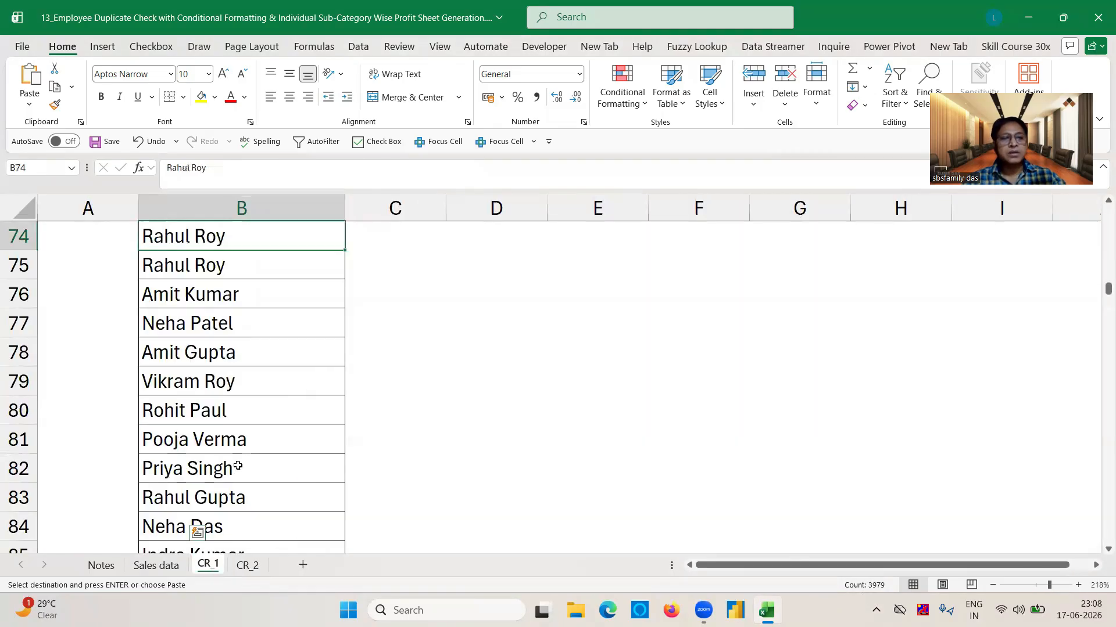
pyautogui.hotkey('ctrl', 'Up')
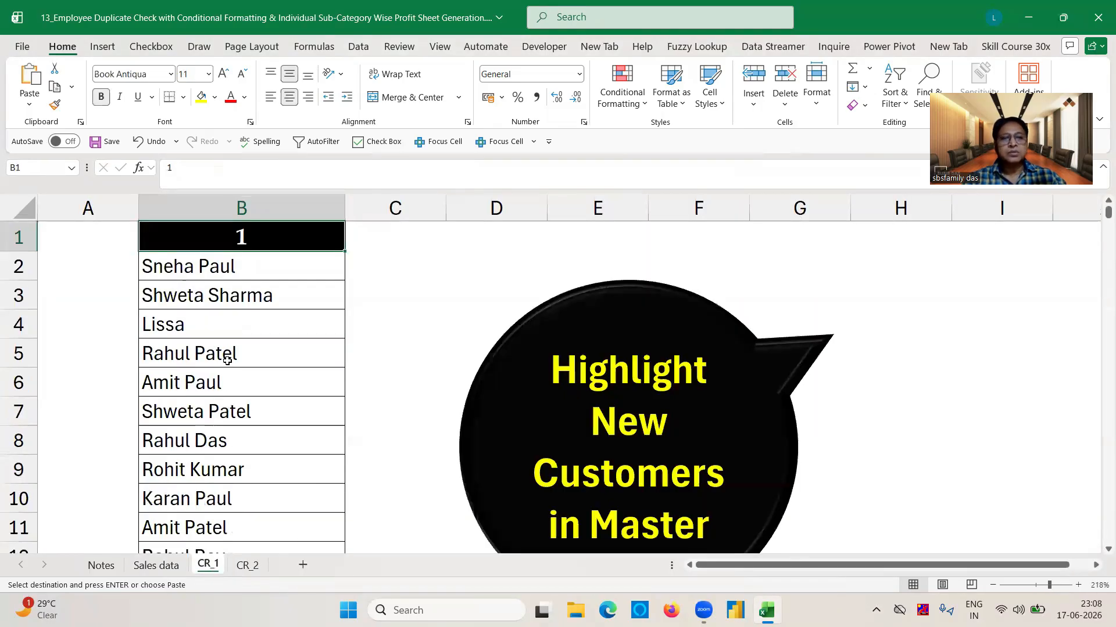
pyautogui.press('Down')
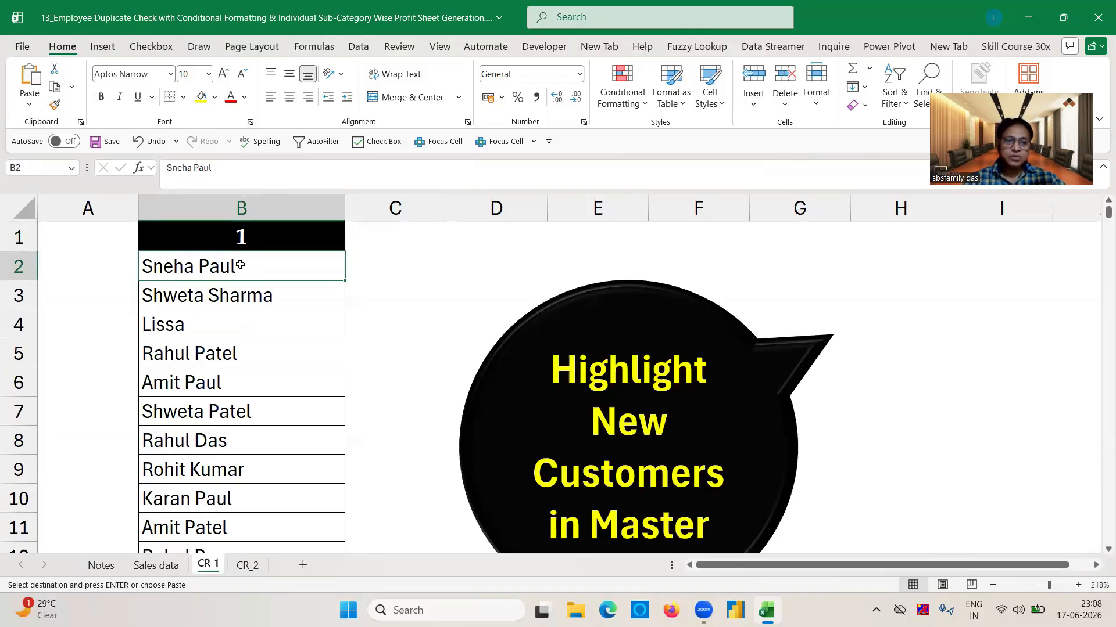
pyautogui.hotkey('ctrl', 'shift', 'Down')
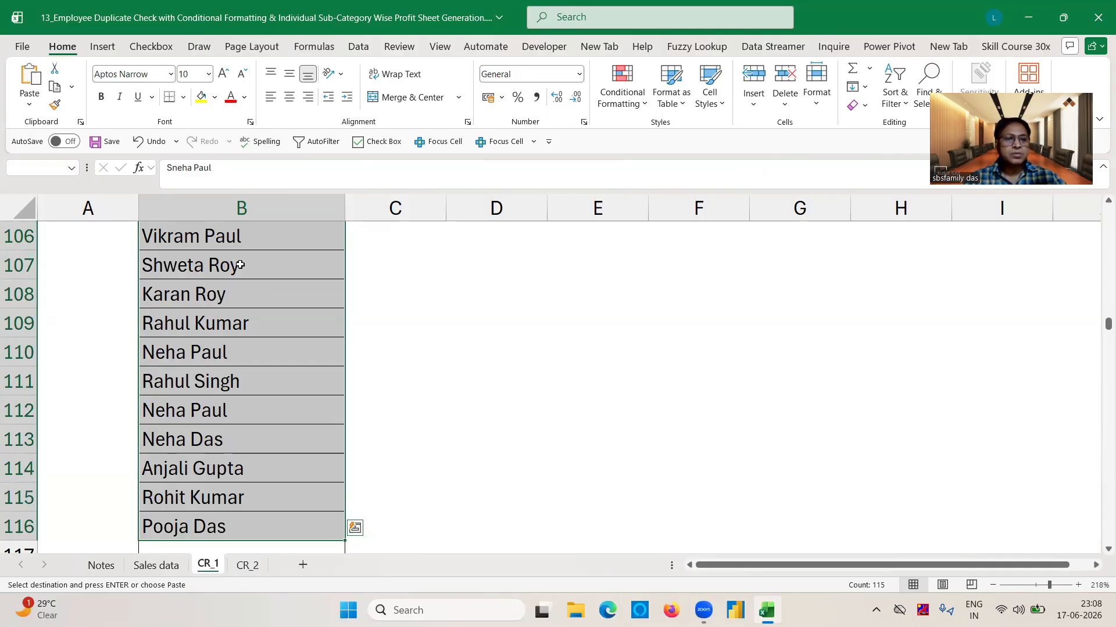
# Step: Examine the highlighted customer names at the end of Sales data, moving upward, and return to the Customer Name header
pyautogui.click(156, 565)
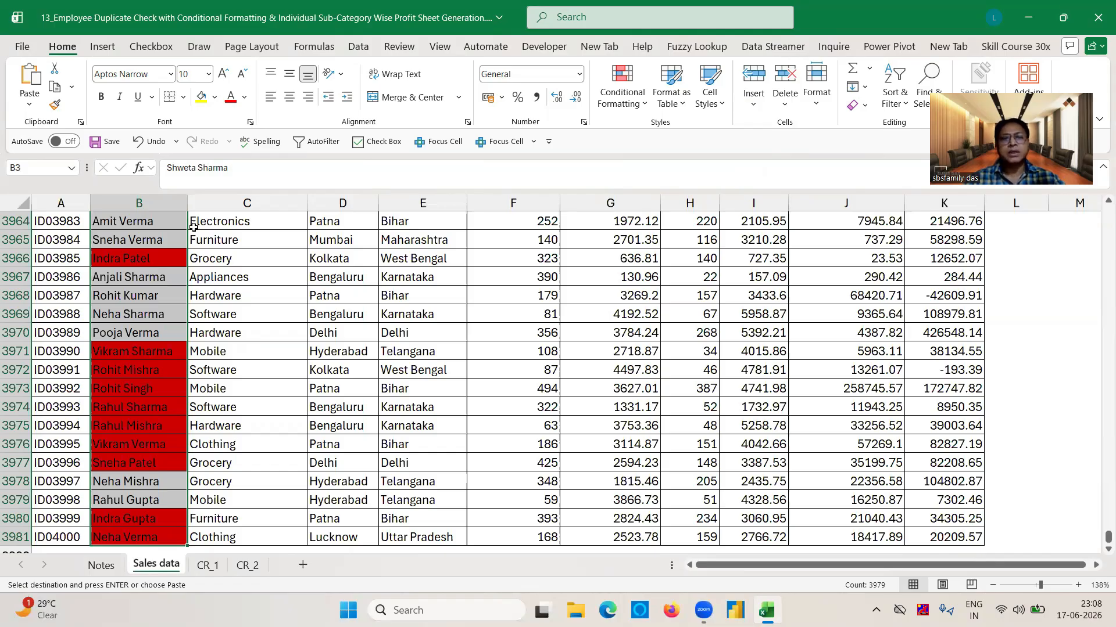
pyautogui.click(167, 241)
pyautogui.press('Up')
pyautogui.press('Up')
pyautogui.press('Up')
pyautogui.press('Up')
pyautogui.press('Up')
pyautogui.press('Up')
pyautogui.press('Up')
pyautogui.press('Up')
pyautogui.press('Up')
pyautogui.press('Up')
pyautogui.press('Up')
pyautogui.press('Up')
pyautogui.press('Up')
pyautogui.press('Up')
pyautogui.press('Up')
pyautogui.press('Up')
pyautogui.press('Up')
pyautogui.press('Up')
pyautogui.press('Up')
pyautogui.press('Up')
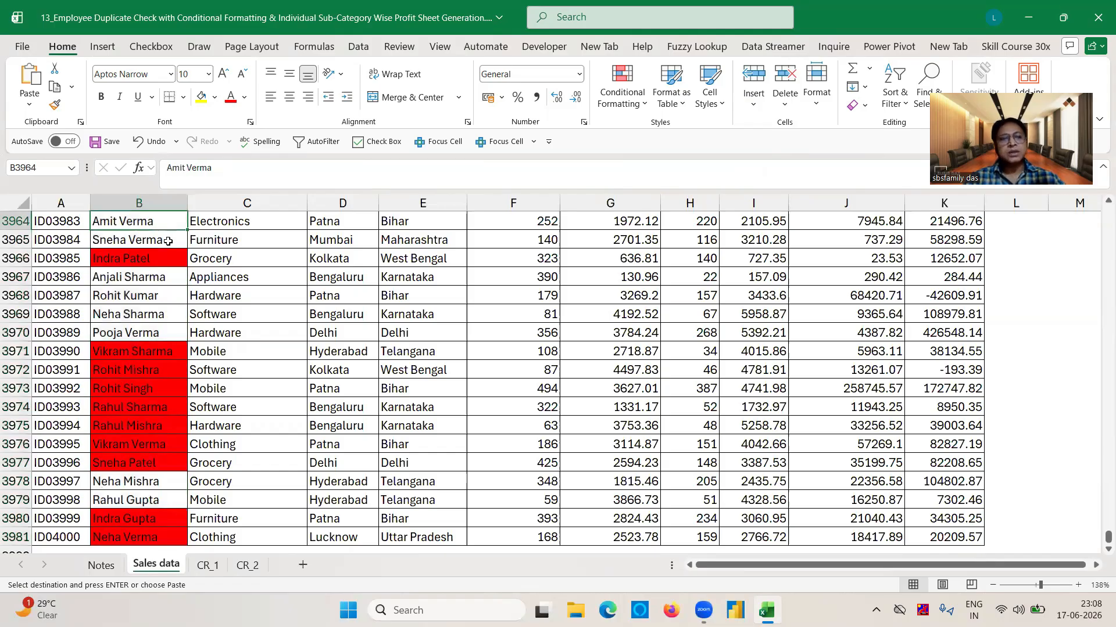
pyautogui.press('Up')
pyautogui.press('Up')
pyautogui.press('Up')
pyautogui.press('Up')
pyautogui.press('Up')
pyautogui.press('Up')
pyautogui.press('Up')
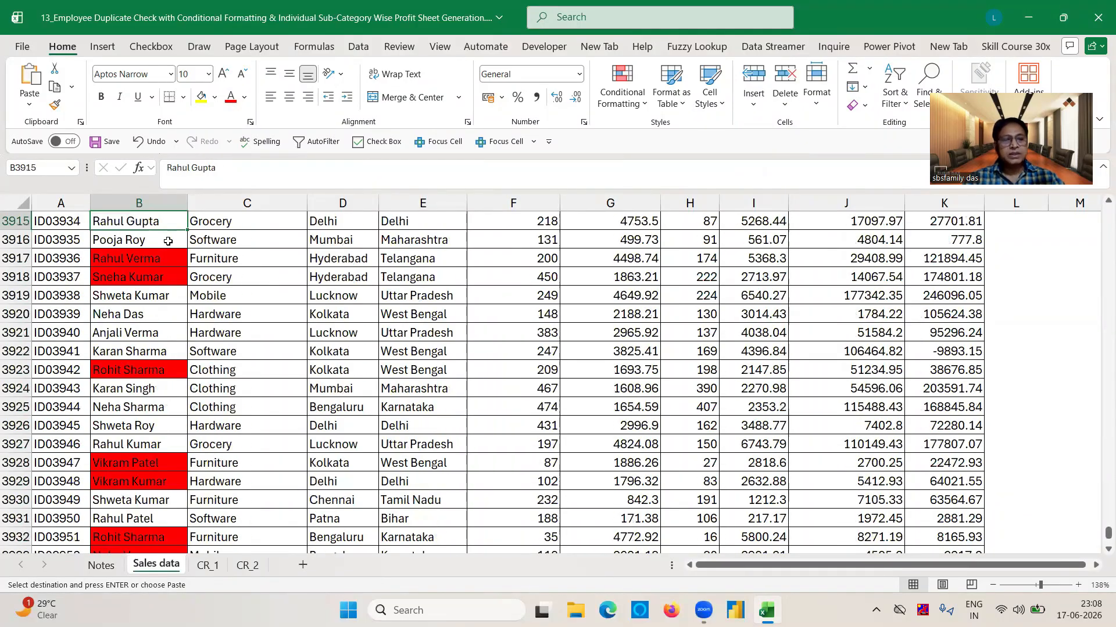
pyautogui.hotkey('ctrl', 'Up')
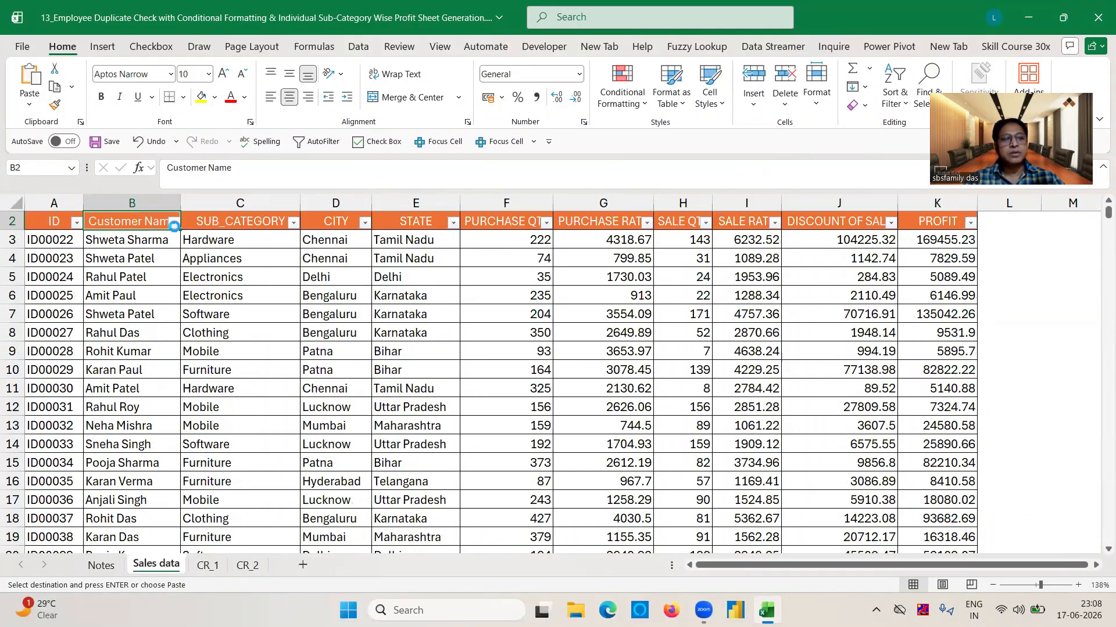
# Step: Filter the Customer Name column in Sales data by the red cell colour
pyautogui.click(174, 223)
pyautogui.moveTo(69, 352)
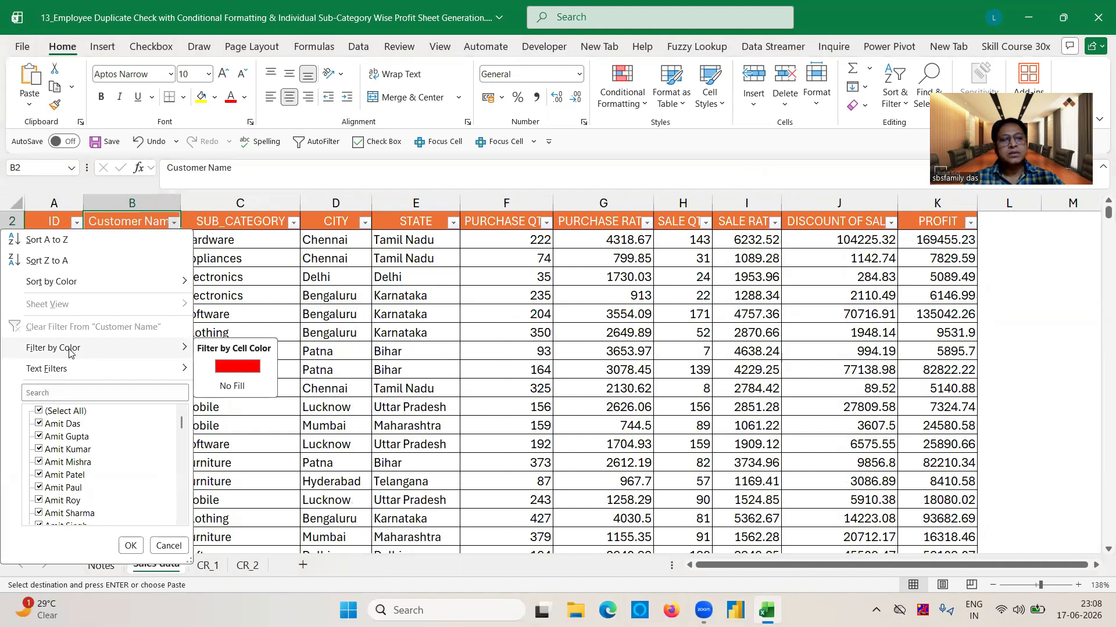
pyautogui.click(232, 367)
# Step: Copy all the filtered red customer names from Sales data and paste them into CR_1 starting at C1
pyautogui.click(121, 243)
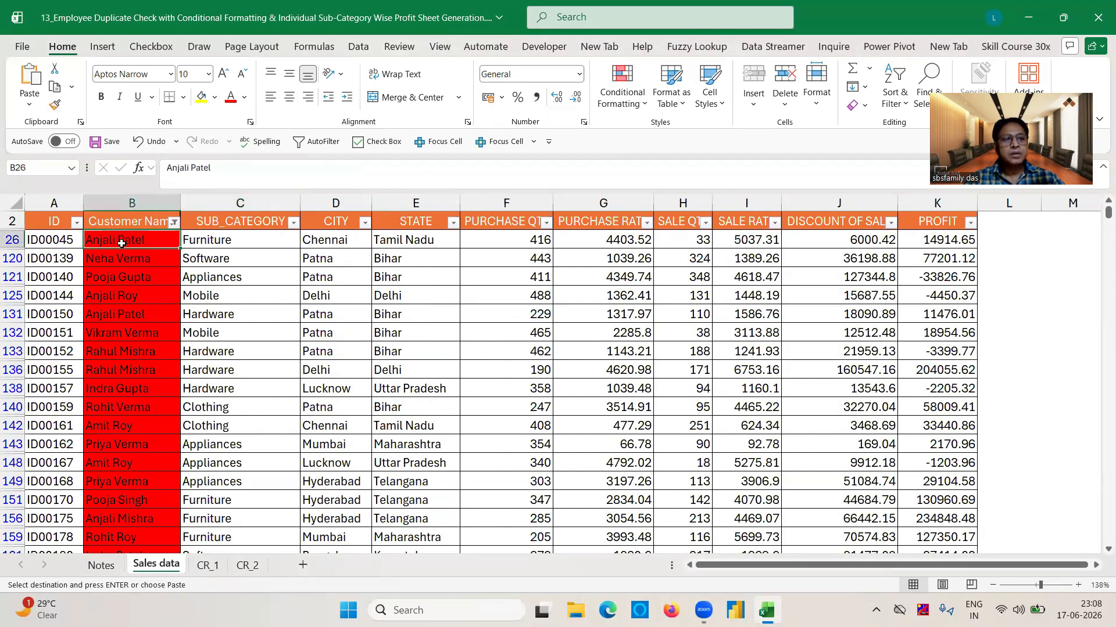
pyautogui.hotkey('ctrl', 'shift', 'Down')
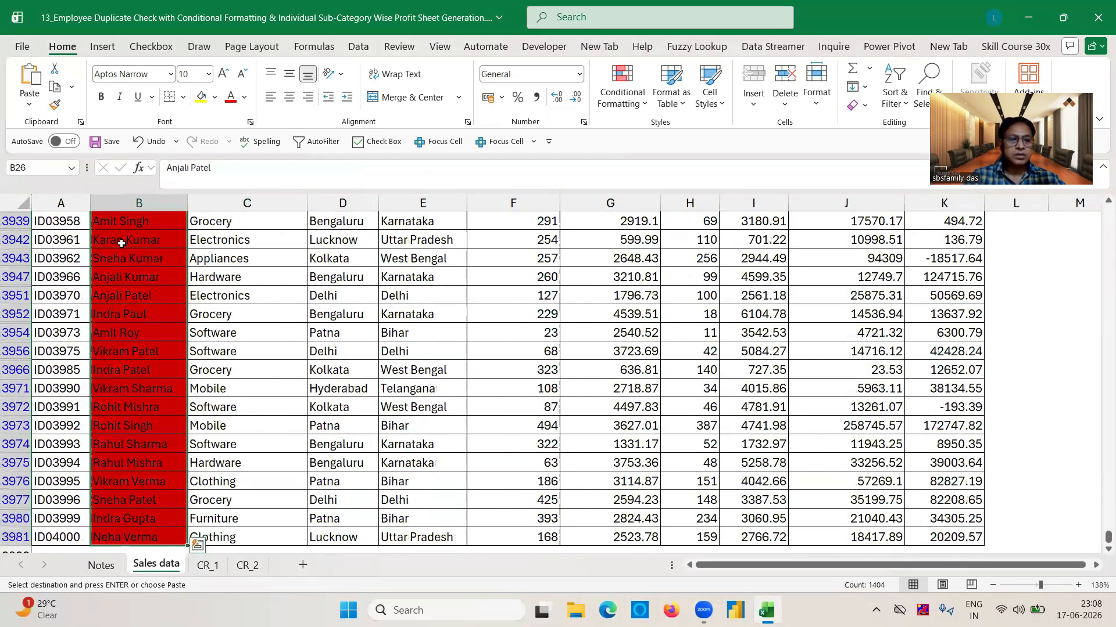
pyautogui.click(208, 565)
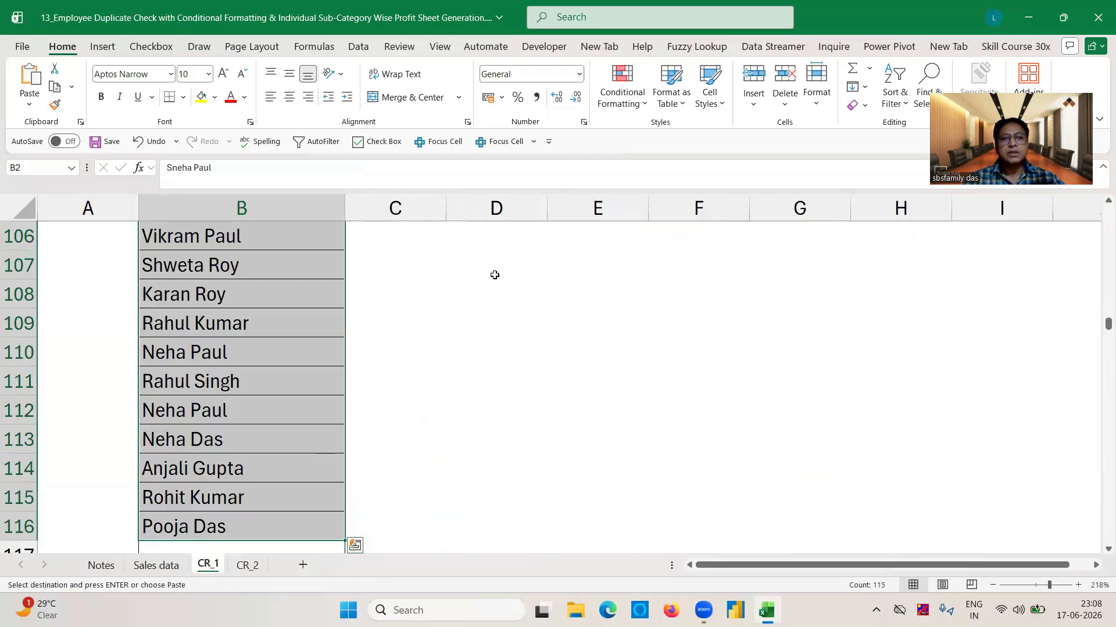
pyautogui.click(411, 237)
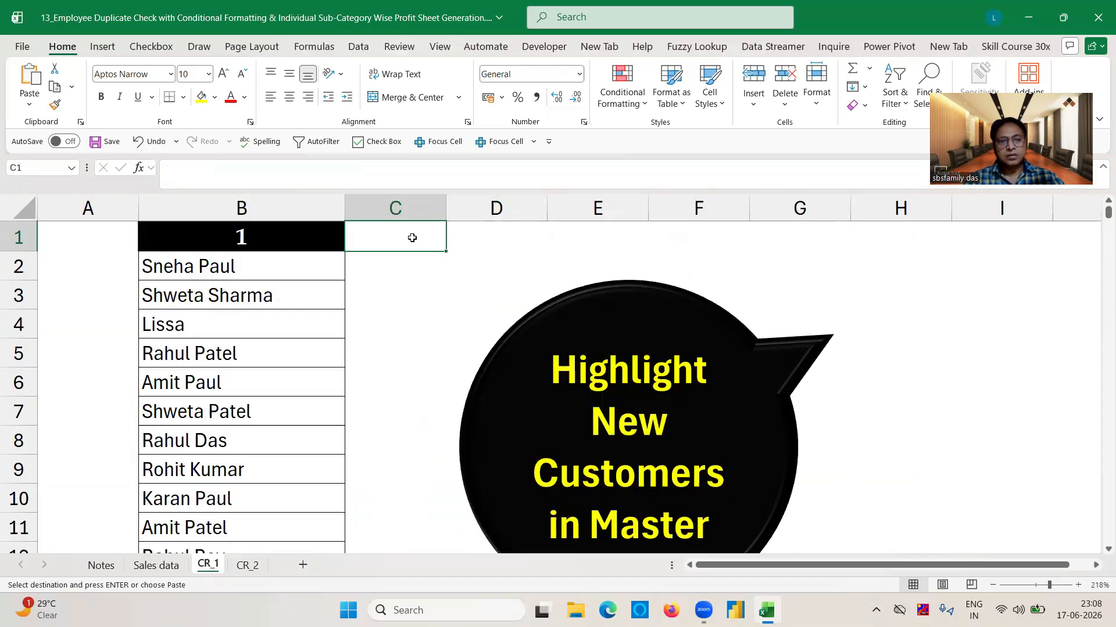
pyautogui.hotkey('ctrl', 'v')
# Step: Move the speech bubble in CR_1 away from the pasted names and autofit column C's width
pyautogui.moveTo(582, 329); pyautogui.dragTo(833, 301)
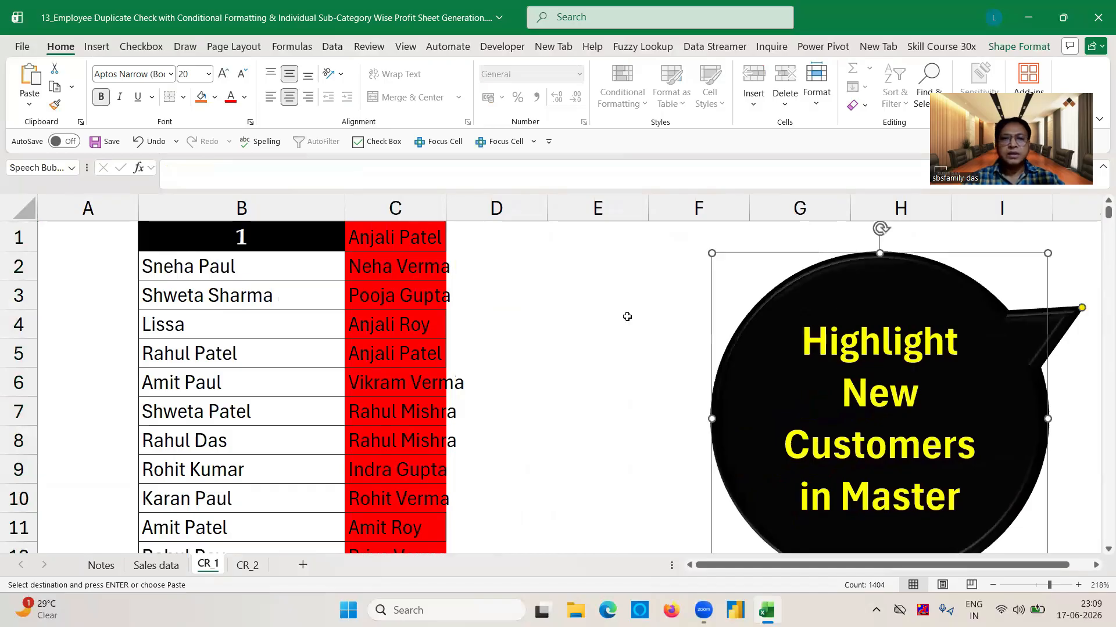
pyautogui.doubleClick(447, 205)
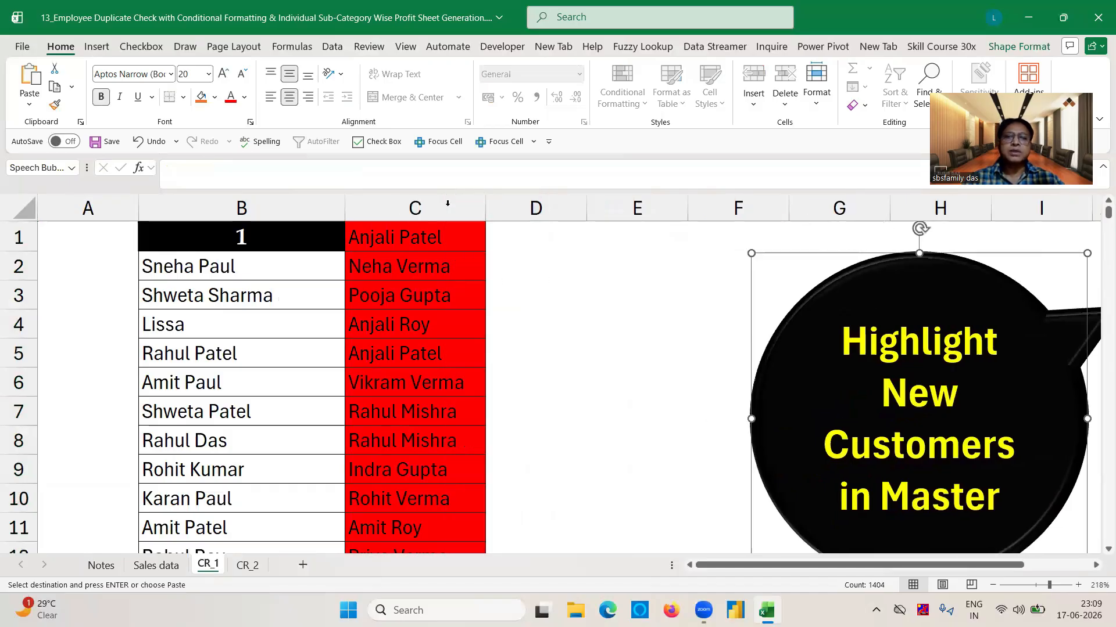
pyautogui.click(403, 243)
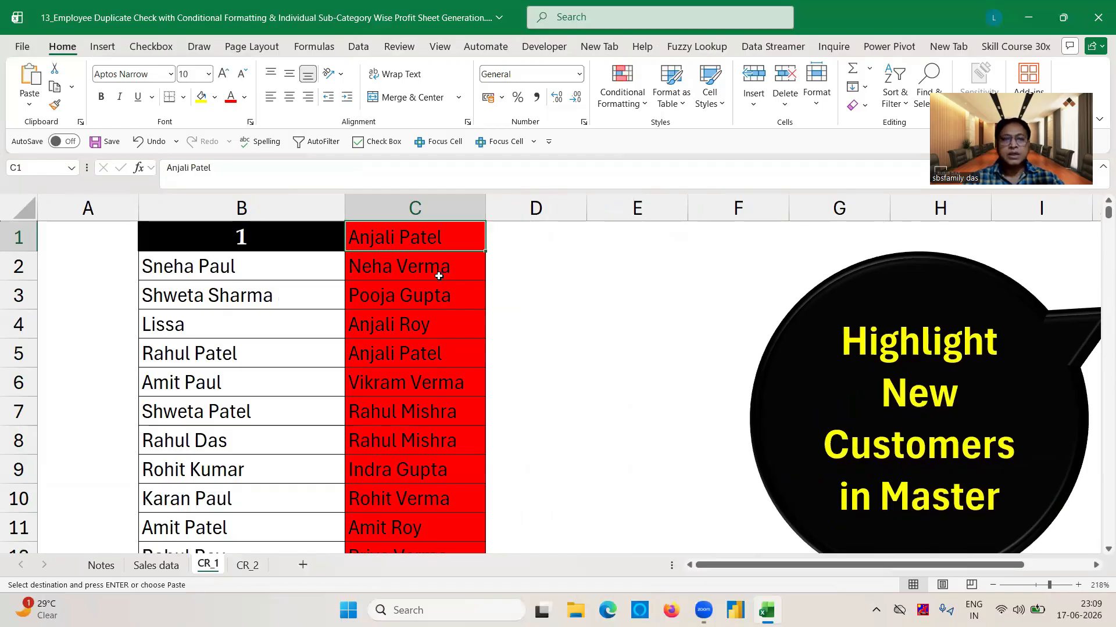
# Step: Remove duplicates from the pasted names from C5 down to C1404, continuing with the current selection only
pyautogui.press('Down')
pyautogui.press('Down')
pyautogui.press('Down')
pyautogui.press('Down')
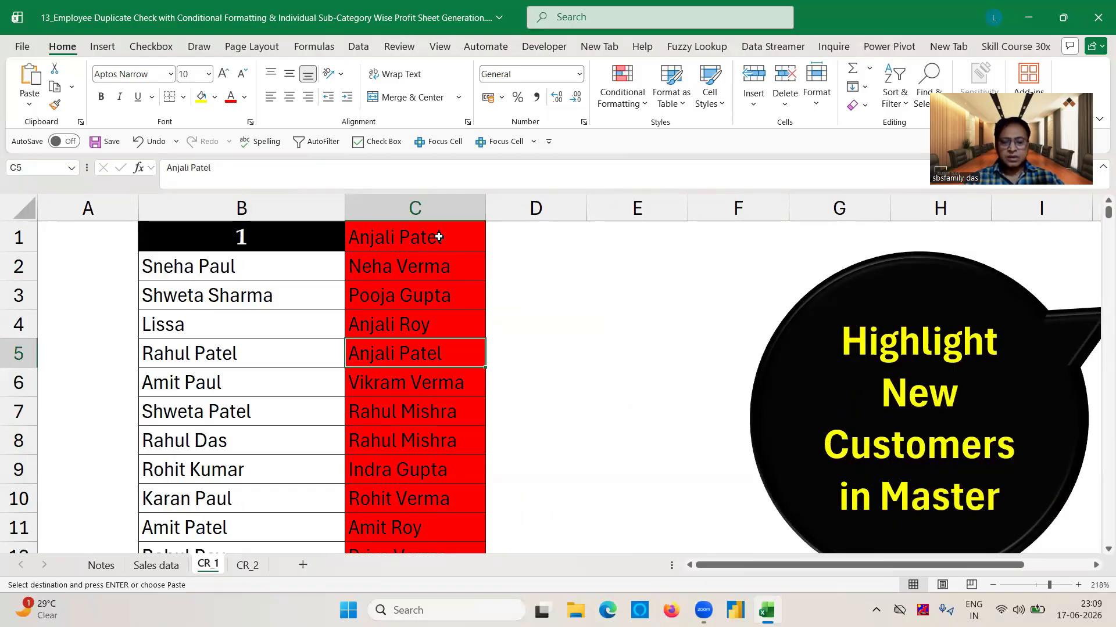
pyautogui.hotkey('ctrl', 'shift', 'Down')
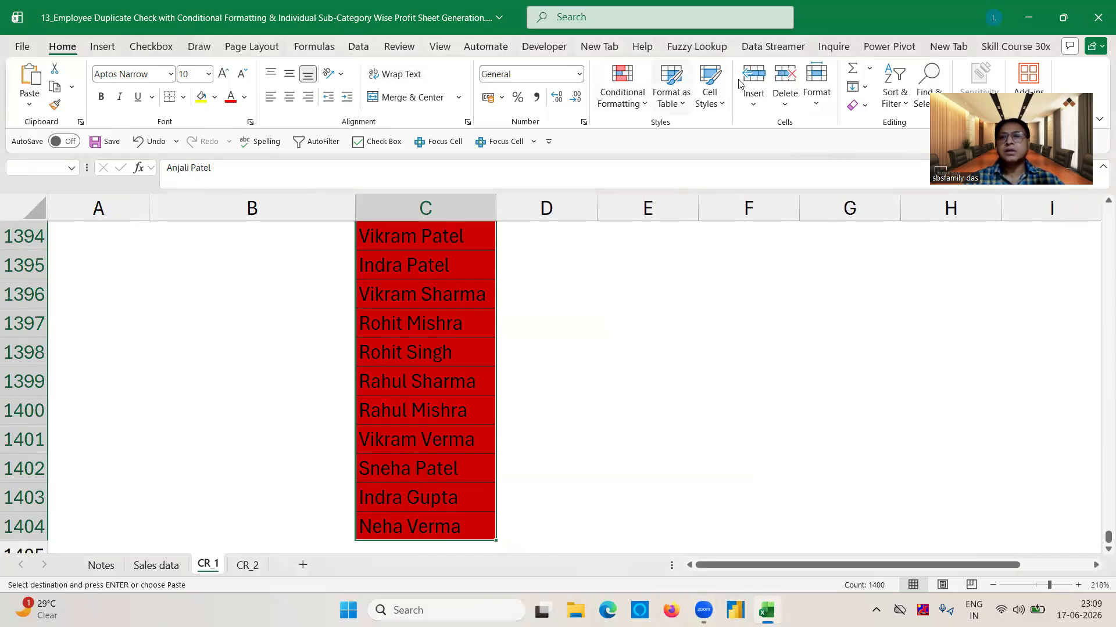
pyautogui.click(357, 51)
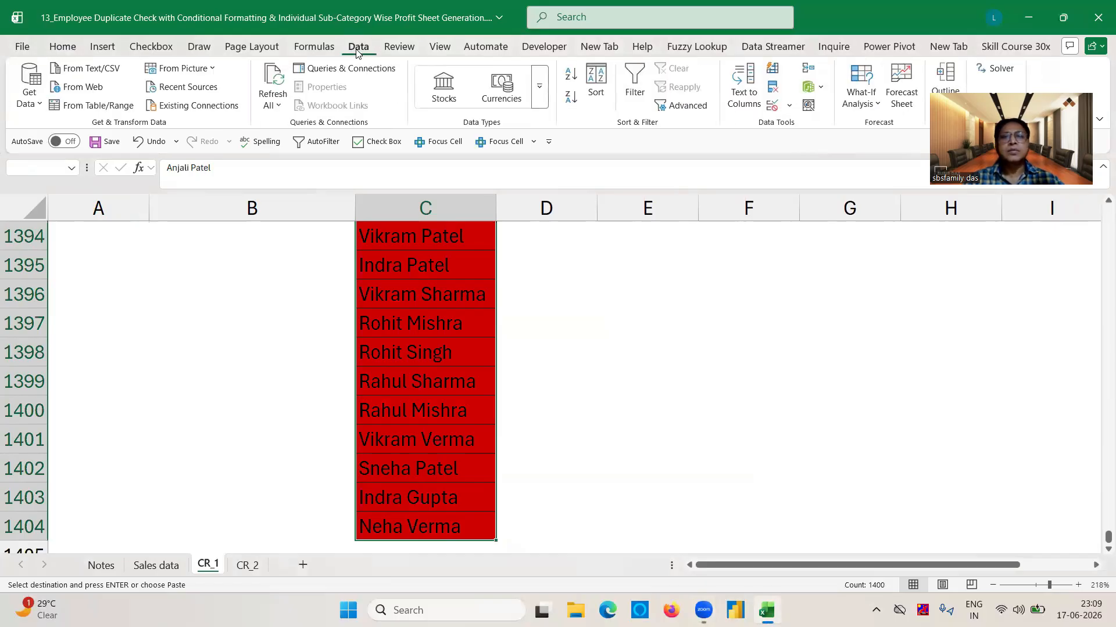
pyautogui.click(775, 92)
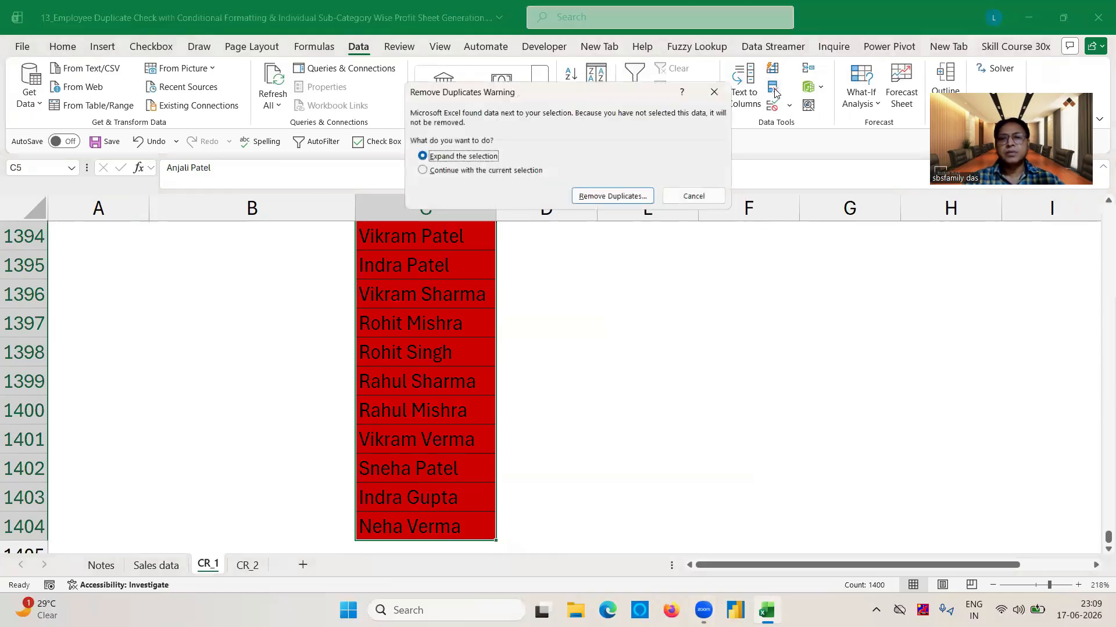
pyautogui.click(419, 172)
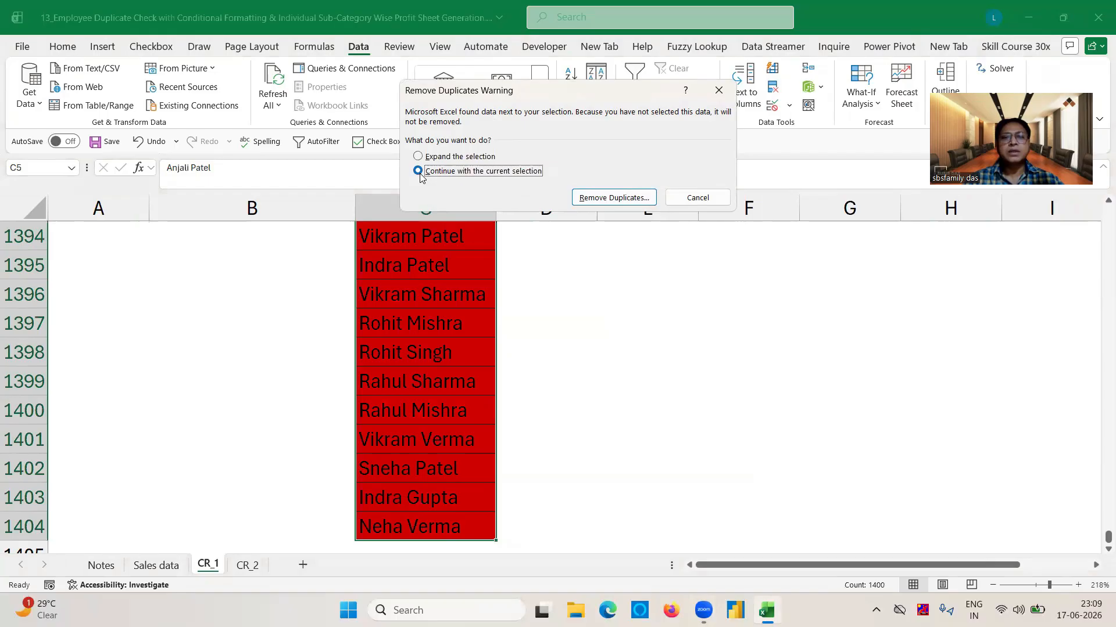
pyautogui.click(613, 201)
pyautogui.click(606, 245)
pyautogui.click(573, 265)
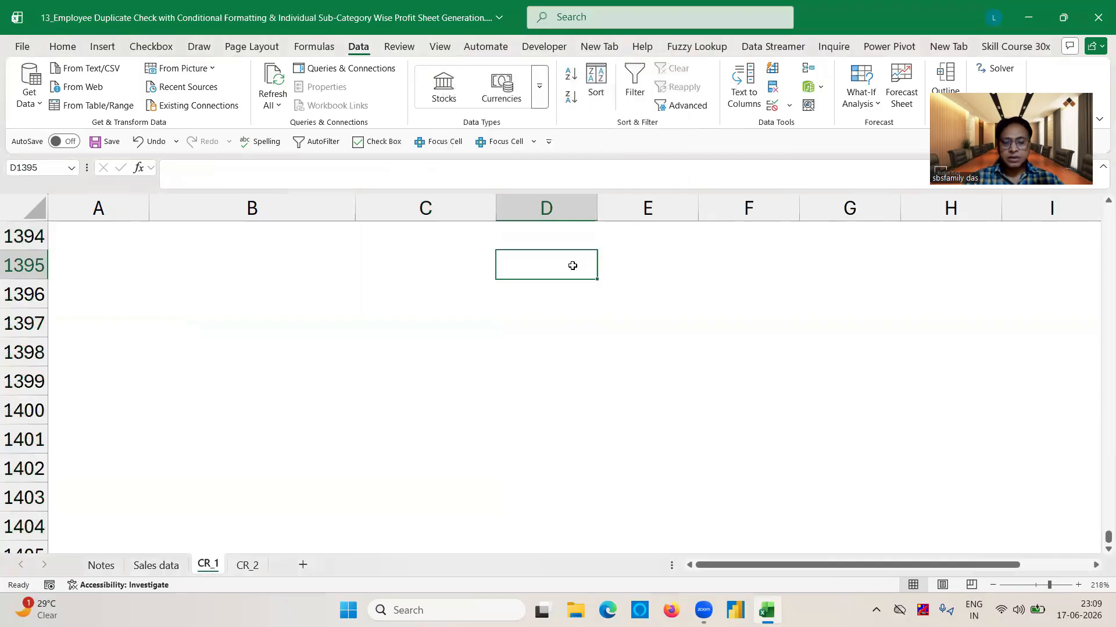
# Step: Review the de-duplicated red names in column C of CR_1 from C1 down, and consult the requirements on the Notes sheet
pyautogui.hotkey('ctrl', 'Up')
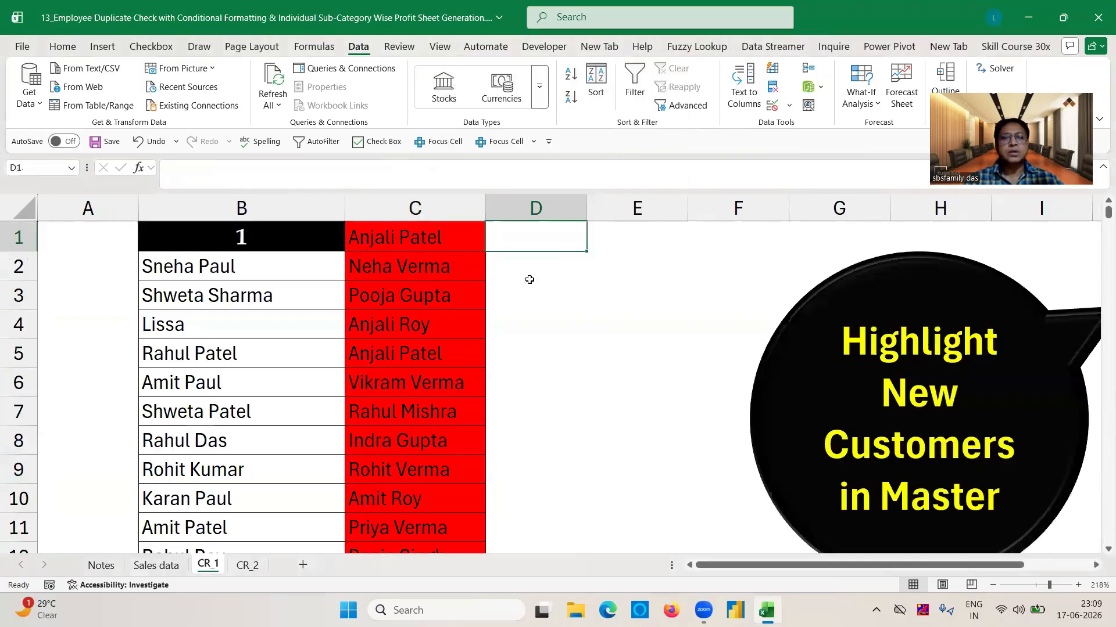
pyautogui.click(443, 247)
pyautogui.hotkey('ctrl', 'shift', 'Down')
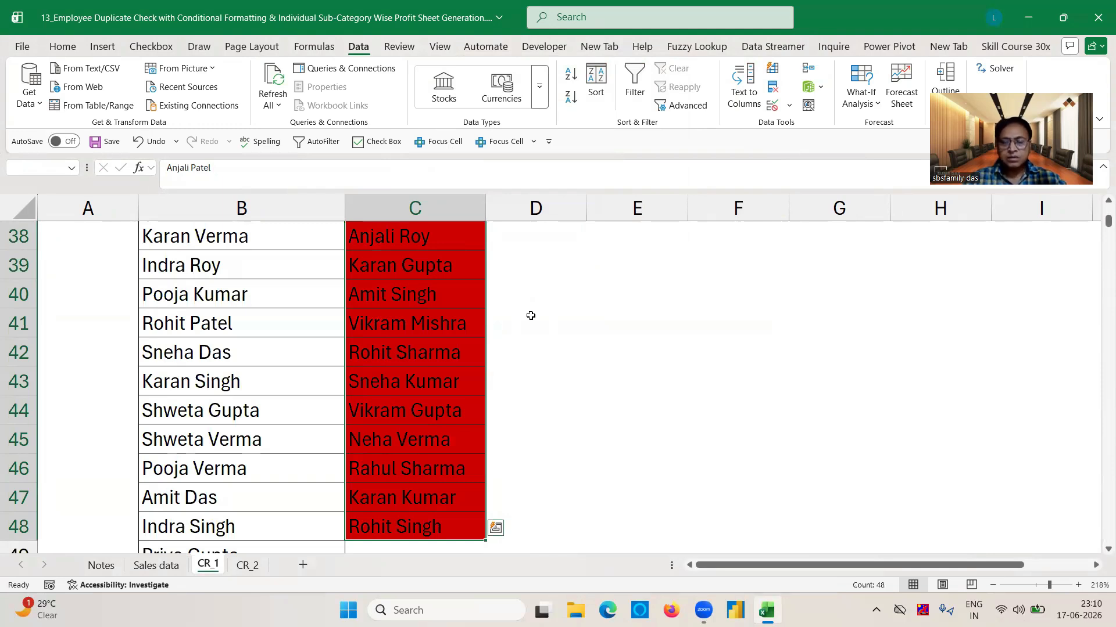
pyautogui.hotkey('ctrl', 'Up')
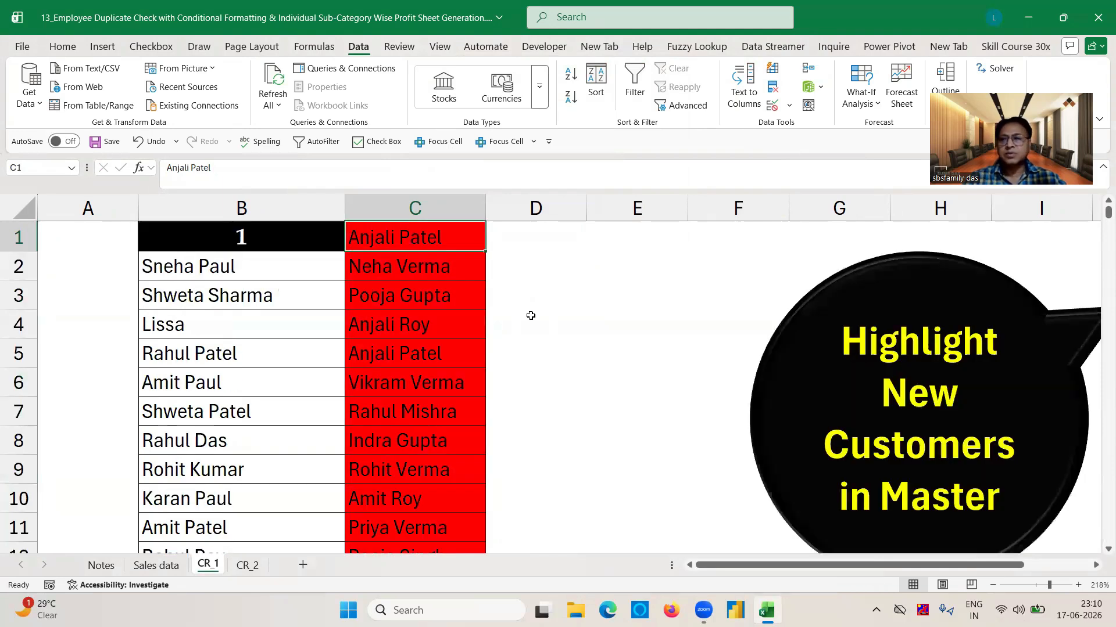
pyautogui.click(576, 283)
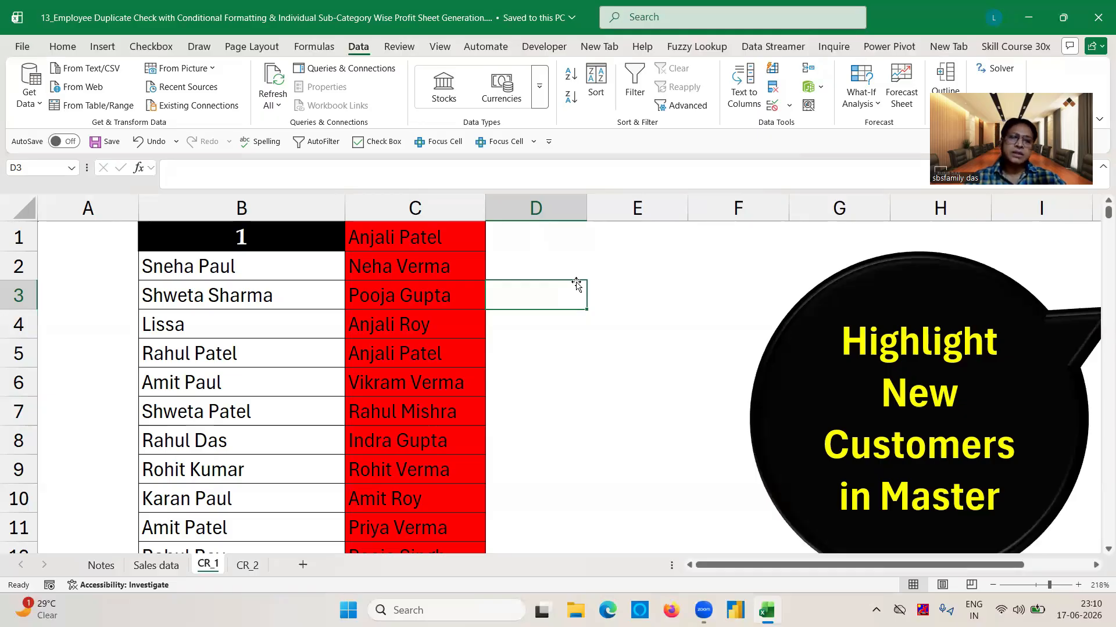
pyautogui.click(651, 272)
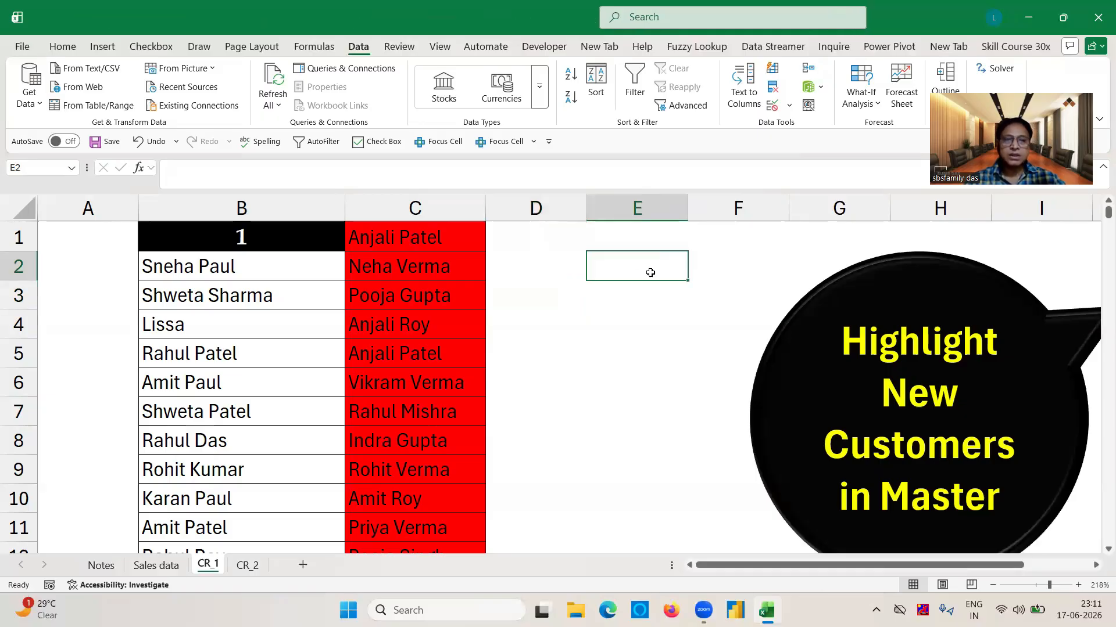
pyautogui.click(427, 235)
pyautogui.hotkey('ctrl', 'shift', 'Down')
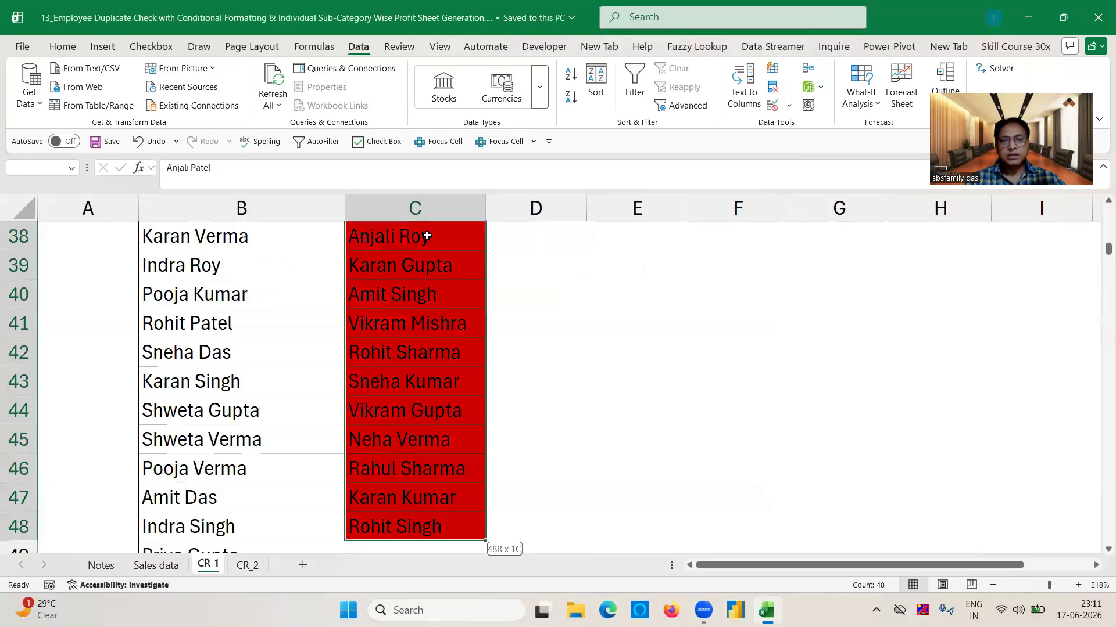
pyautogui.click(684, 363)
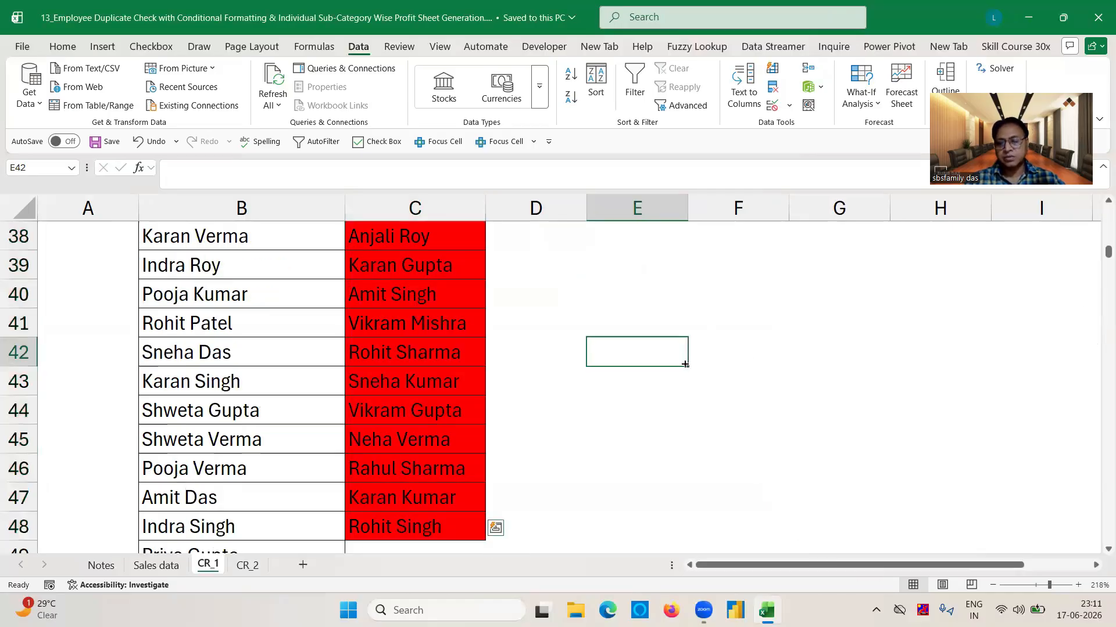
pyautogui.hotkey('ctrl', 'Up')
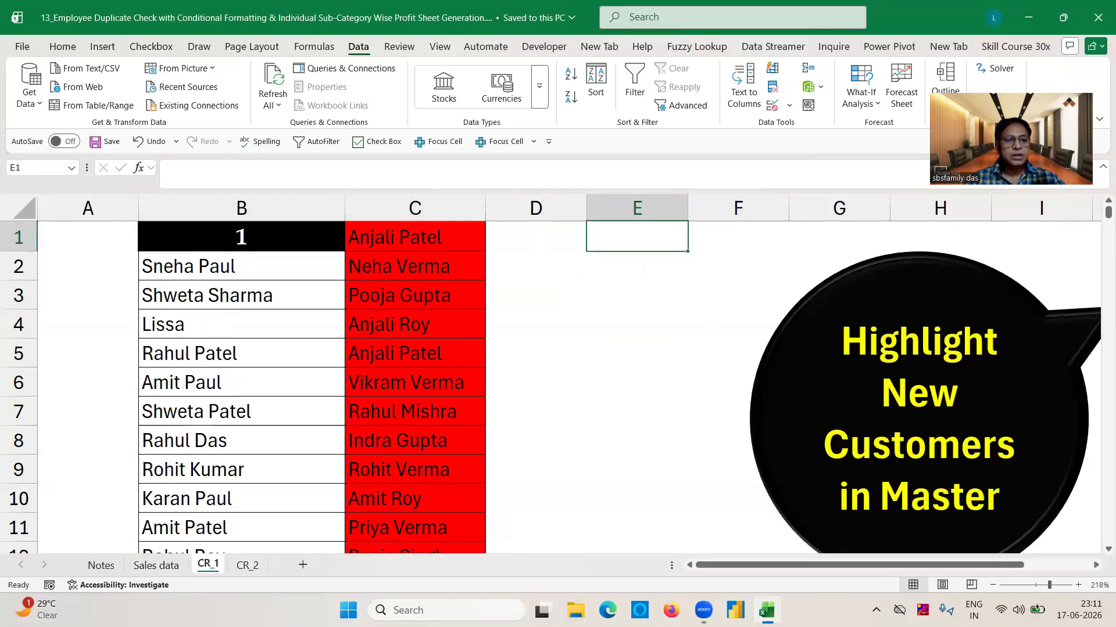
pyautogui.click(103, 573)
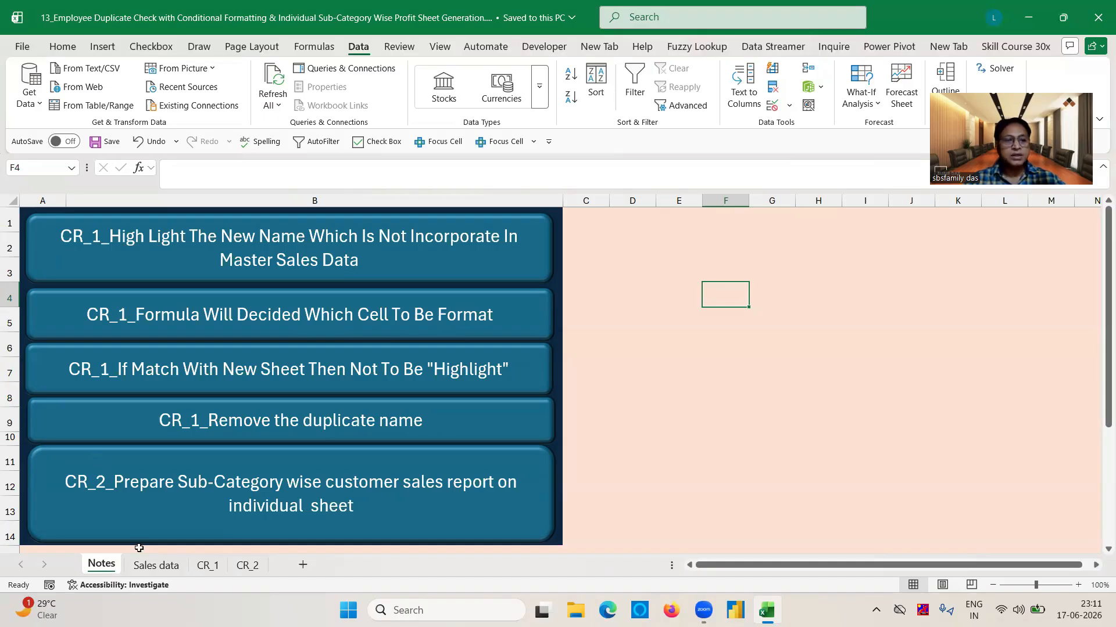
# Step: Clear the colour filter from the Customer Name column in Sales data
pyautogui.click(160, 565)
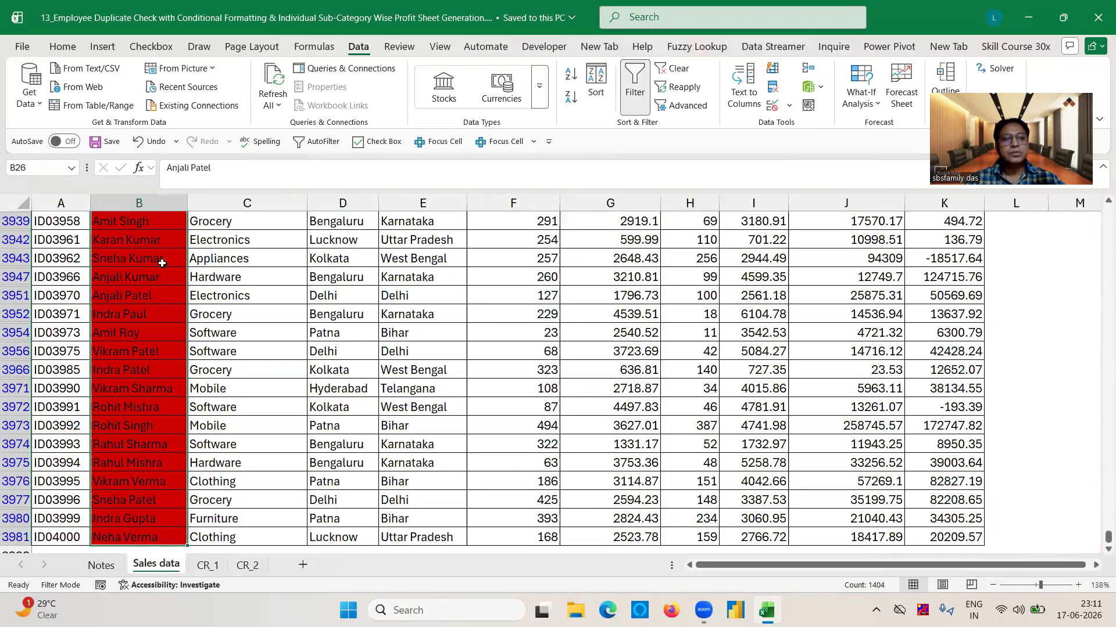
pyautogui.click(162, 264)
pyautogui.hotkey('ctrl', 'Up')
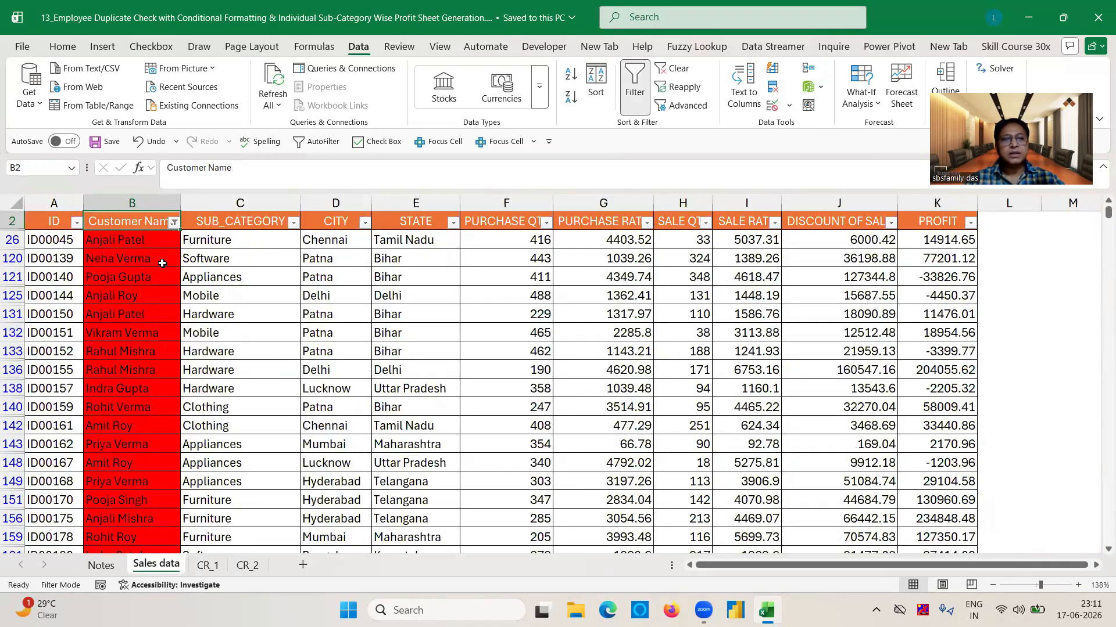
pyautogui.click(175, 222)
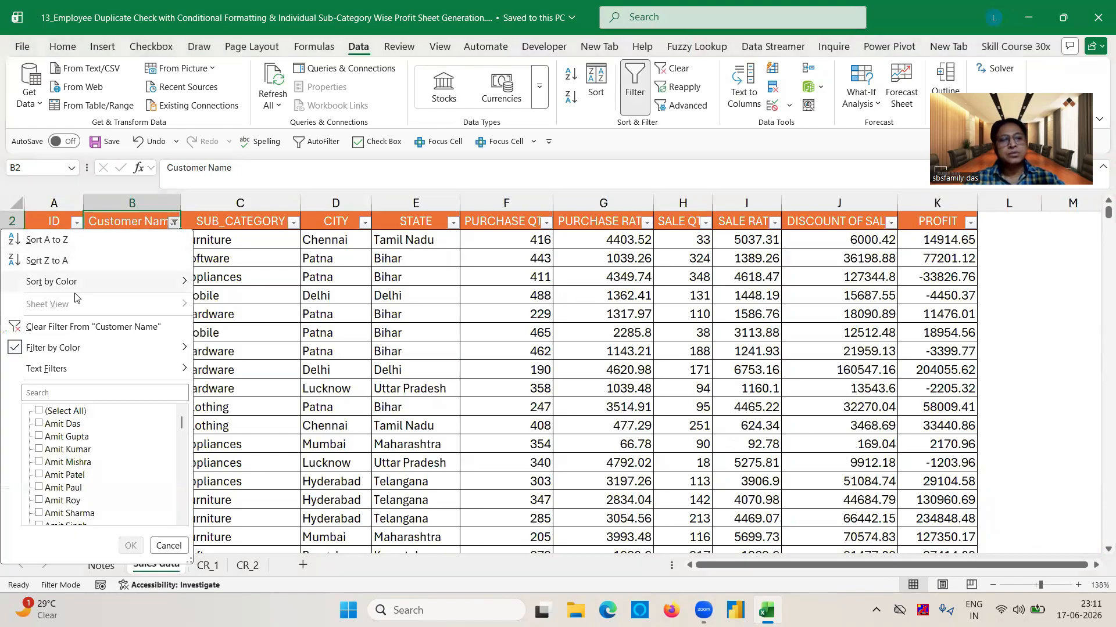
pyautogui.click(39, 329)
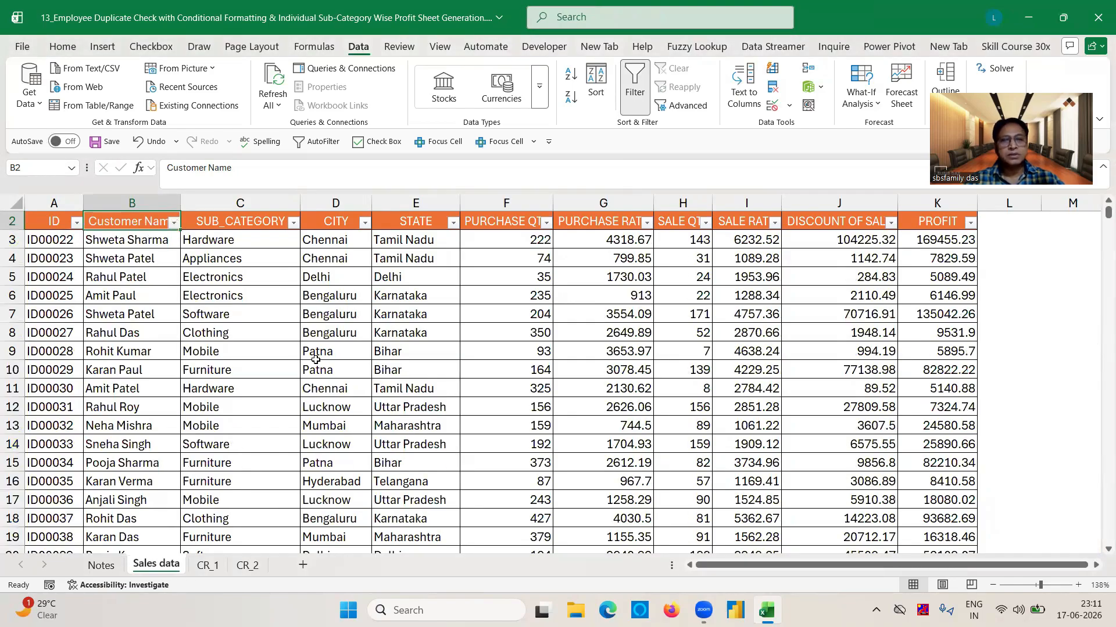
pyautogui.click(316, 361)
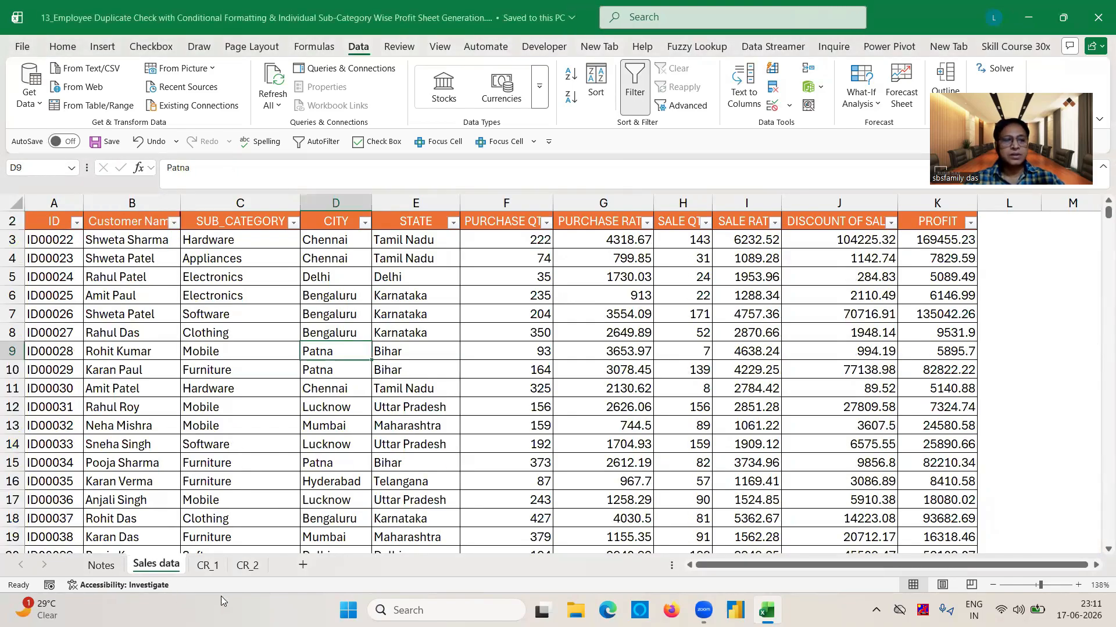
# Step: Hide the CR_1 sheet
pyautogui.click(207, 566)
pyautogui.rightClick(206, 568)
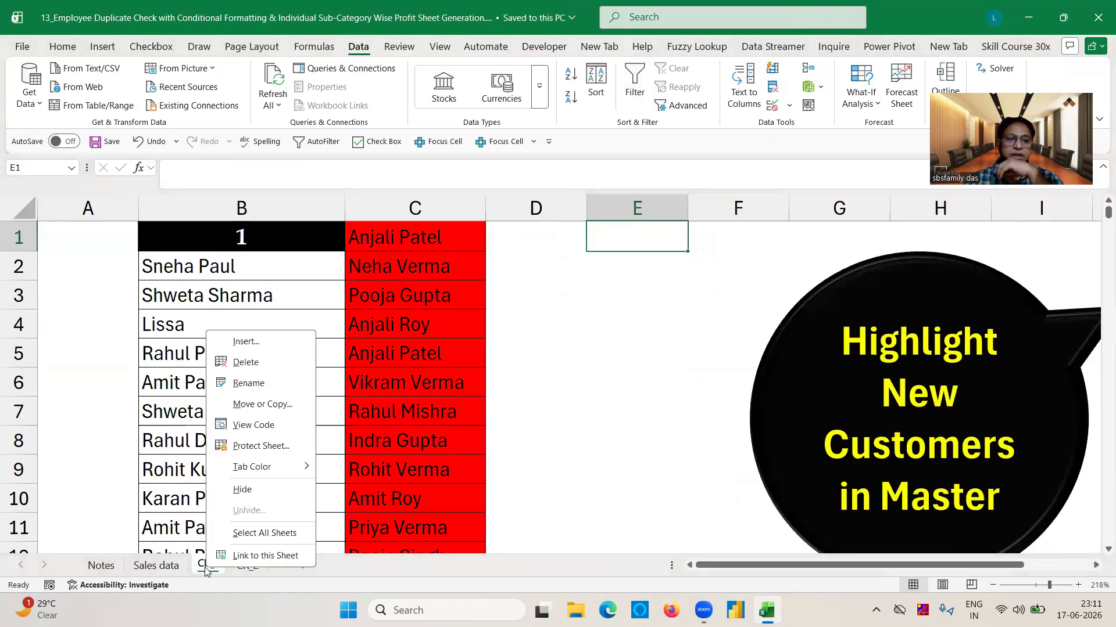
pyautogui.click(242, 490)
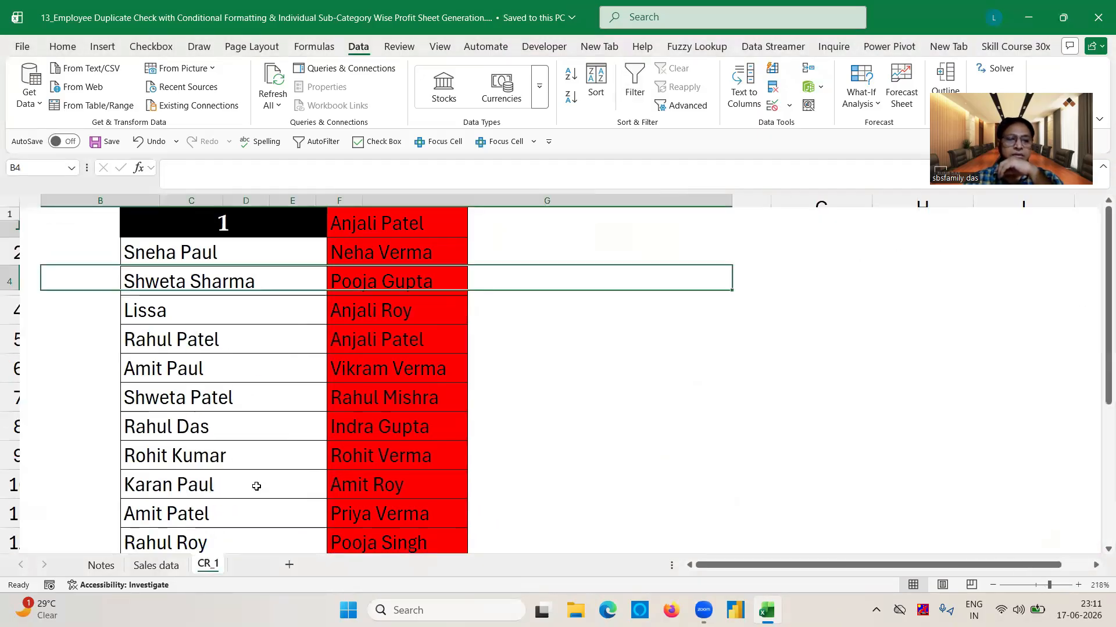
# Step: Review the CR_2 requirement for sub-category sales reports on individual sheets alongside the SUB_CATEGORY column in Sales data
pyautogui.click(101, 566)
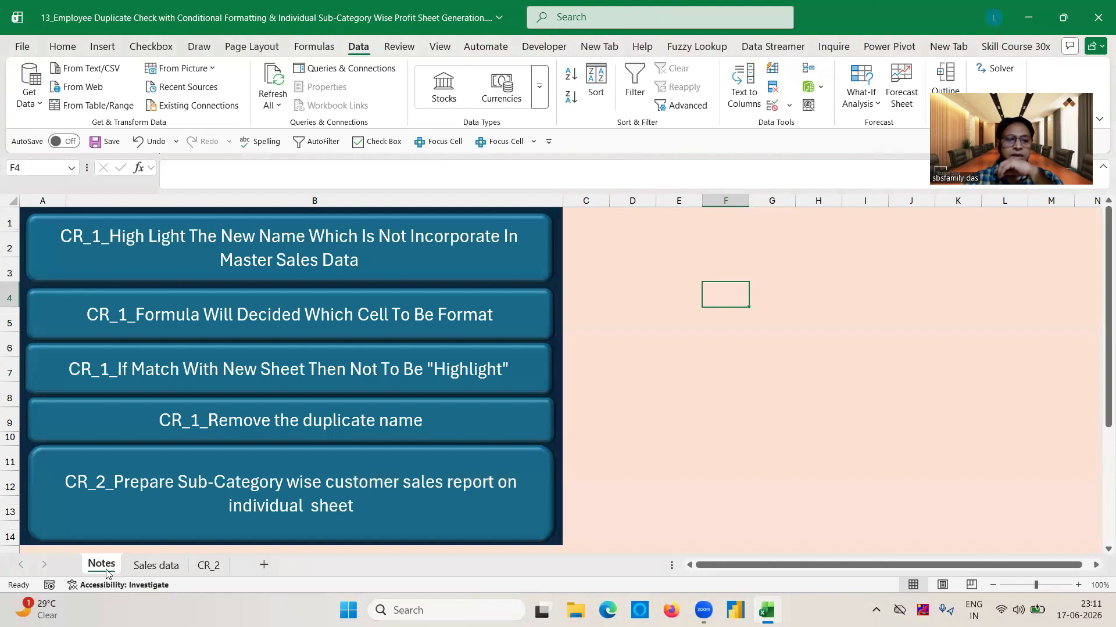
pyautogui.click(210, 567)
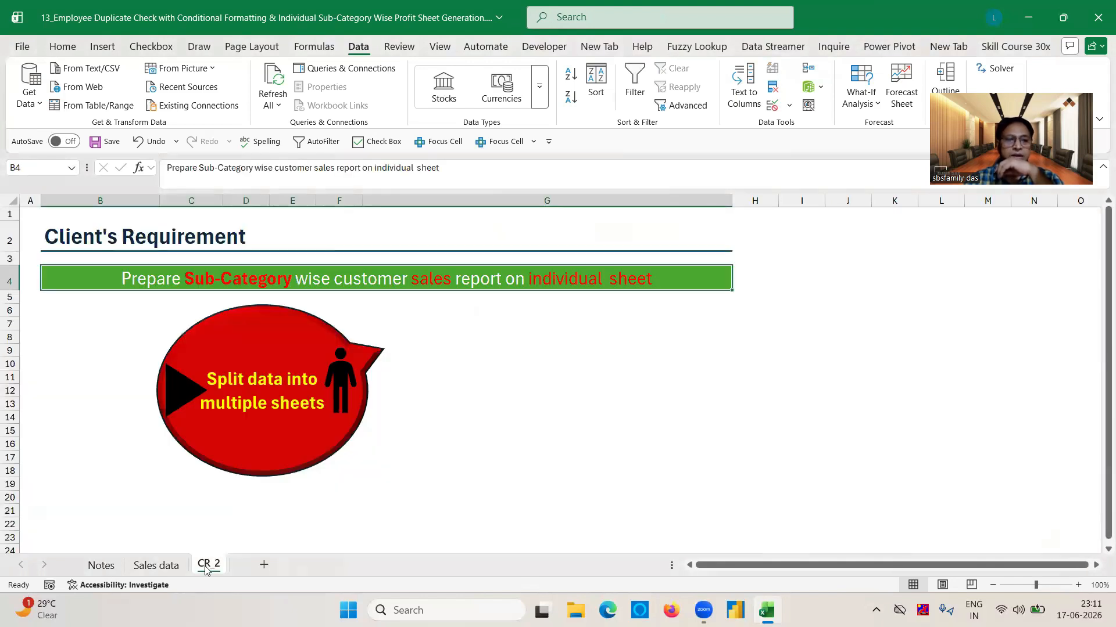
pyautogui.click(156, 565)
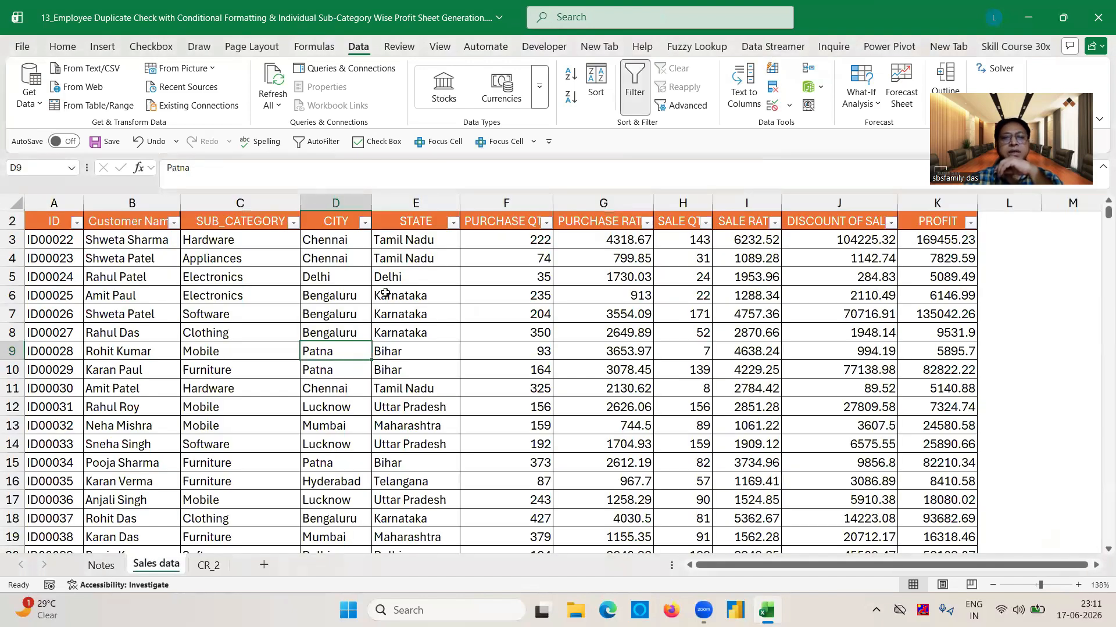
pyautogui.click(228, 240)
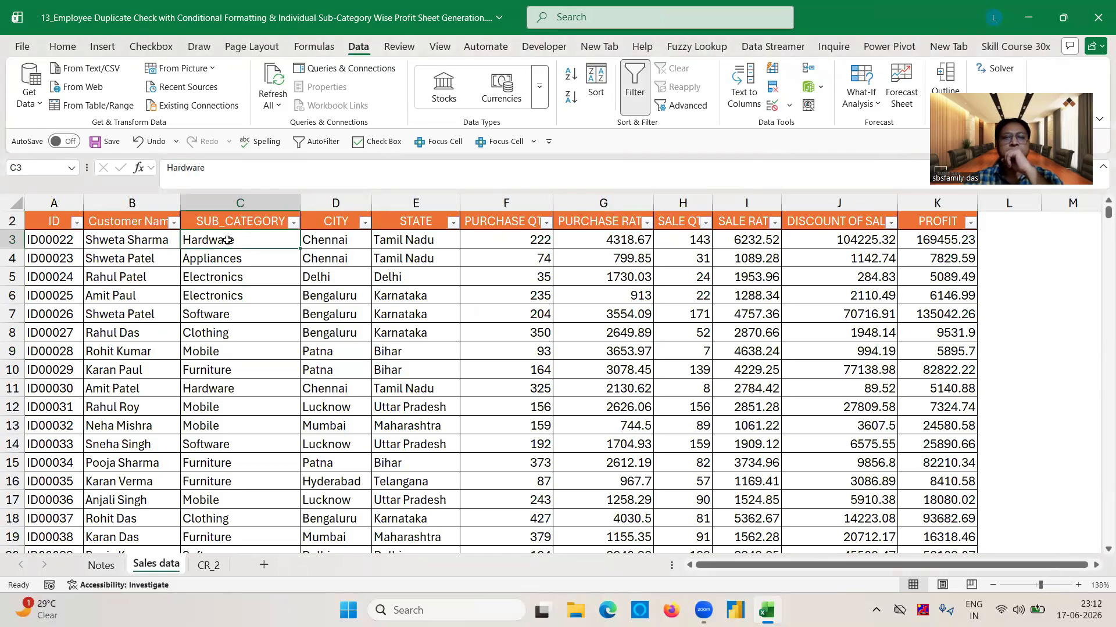
pyautogui.click(208, 563)
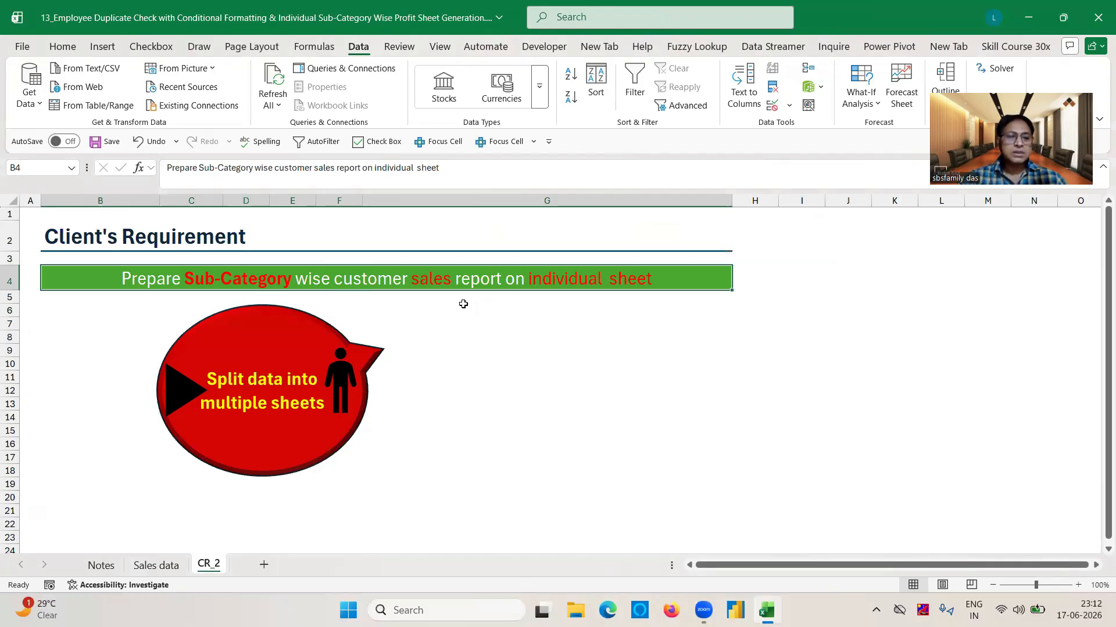
# Step: Copy the whole SUB_CATEGORY column of Sales data and add a new worksheet after CR_2
pyautogui.click(156, 564)
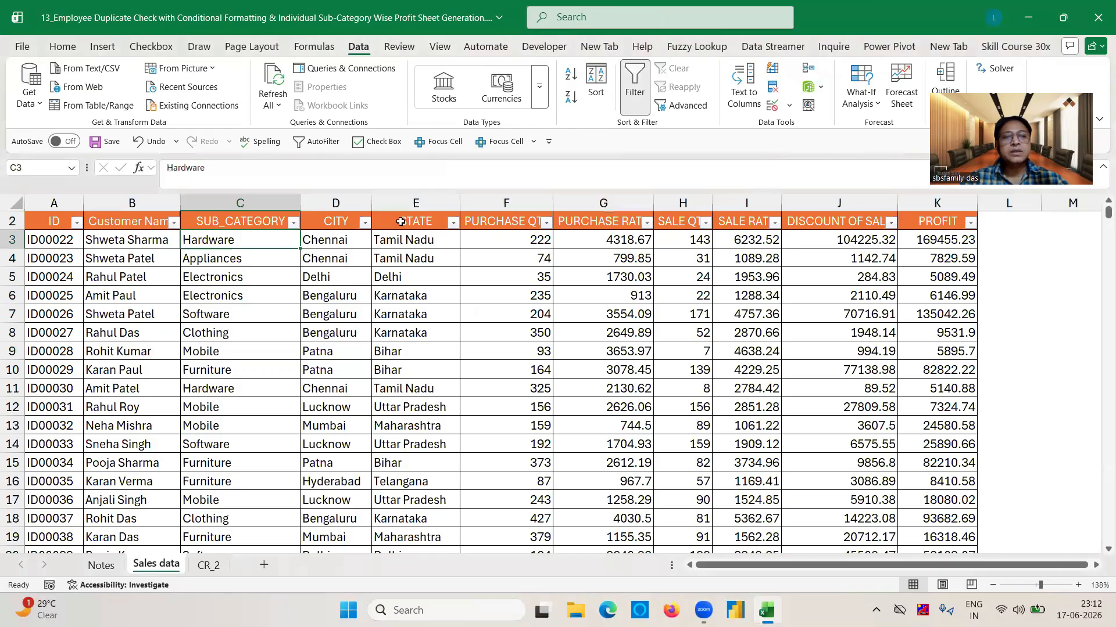
pyautogui.click(240, 203)
pyautogui.hotkey('ctrl', 'c')
pyautogui.click(209, 564)
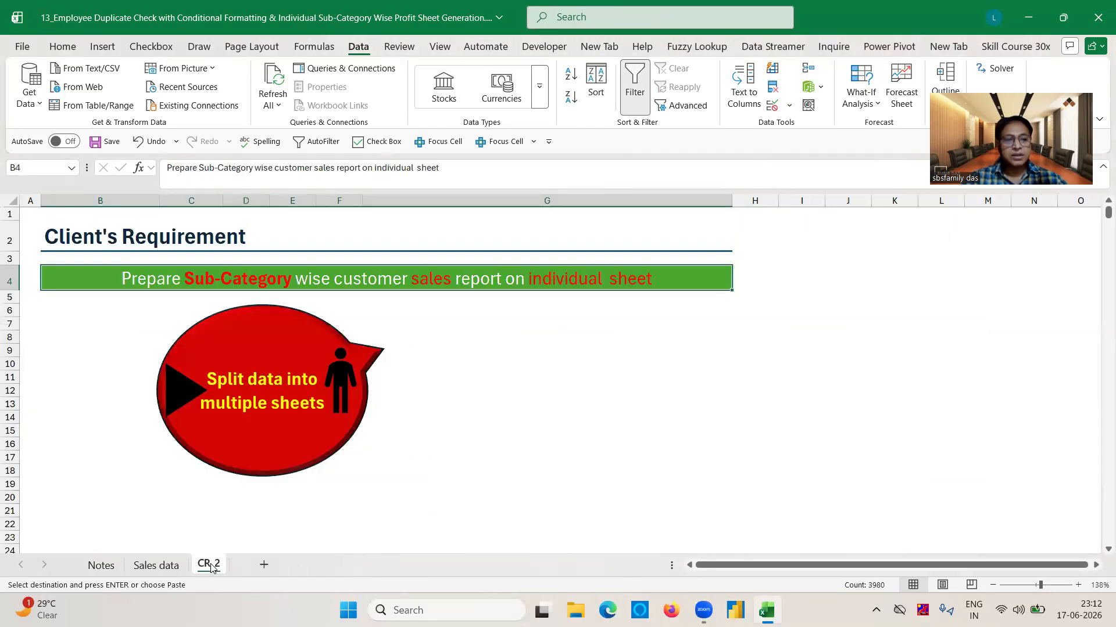
pyautogui.click(264, 565)
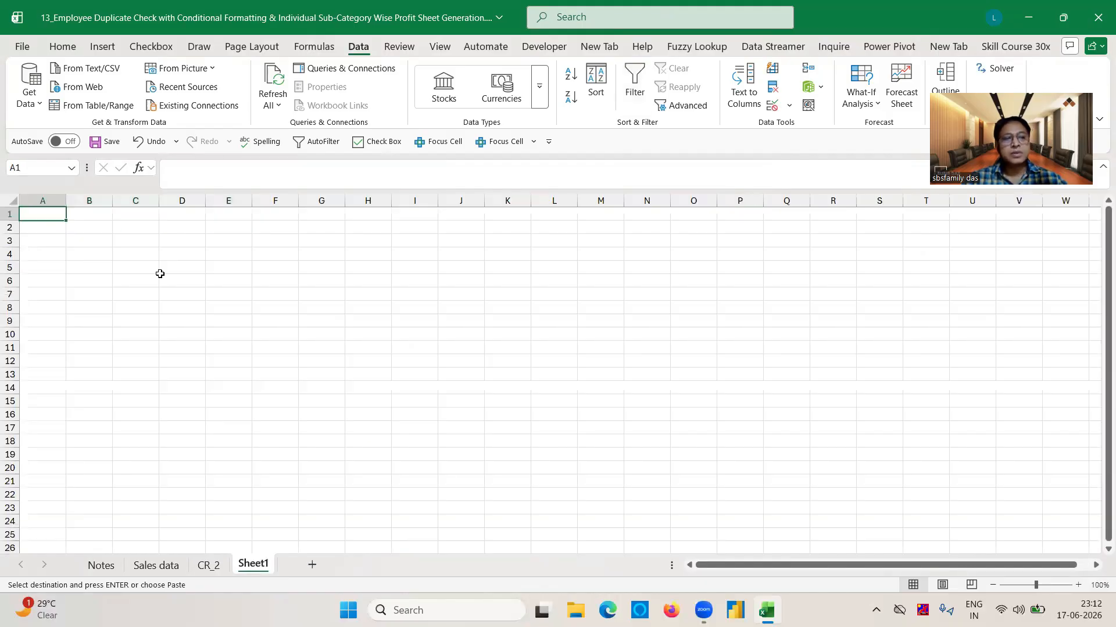
# Step: Paste the copied SUB_CATEGORY column into column D of the new sheet and remove its duplicate entries
pyautogui.click(161, 273)
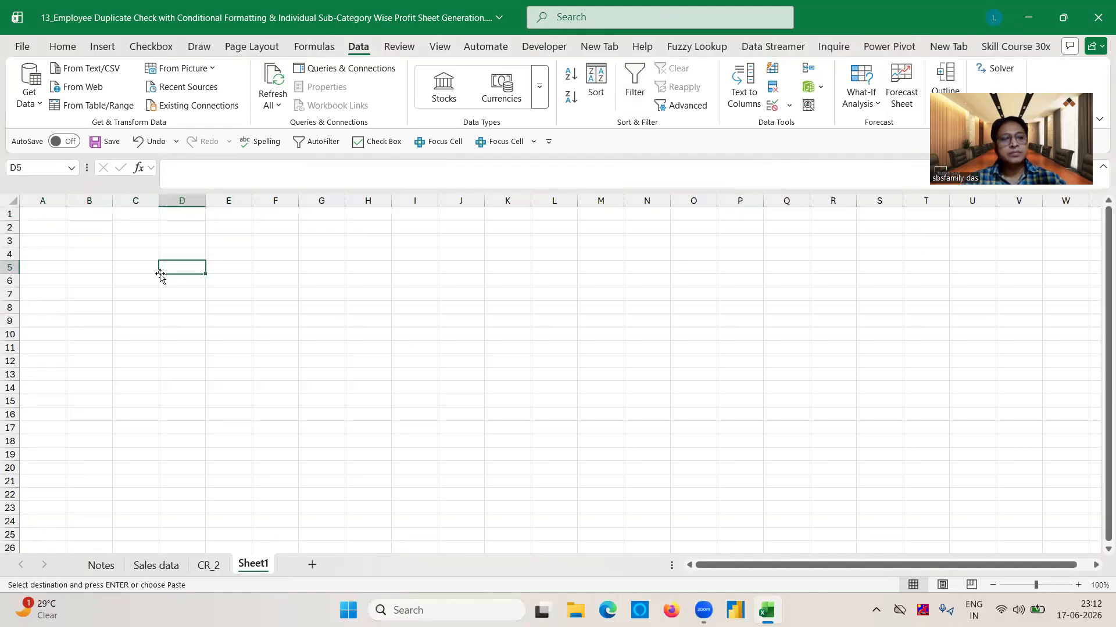
pyautogui.click(156, 566)
pyautogui.click(250, 567)
pyautogui.click(188, 200)
pyautogui.hotkey('ctrl', 'v')
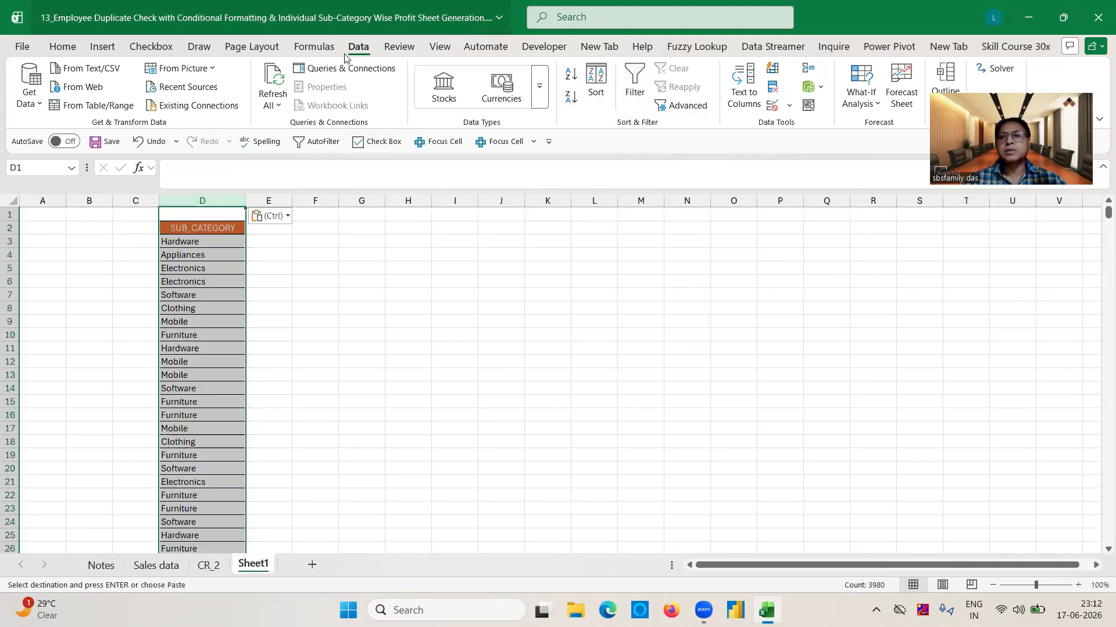
pyautogui.click(774, 89)
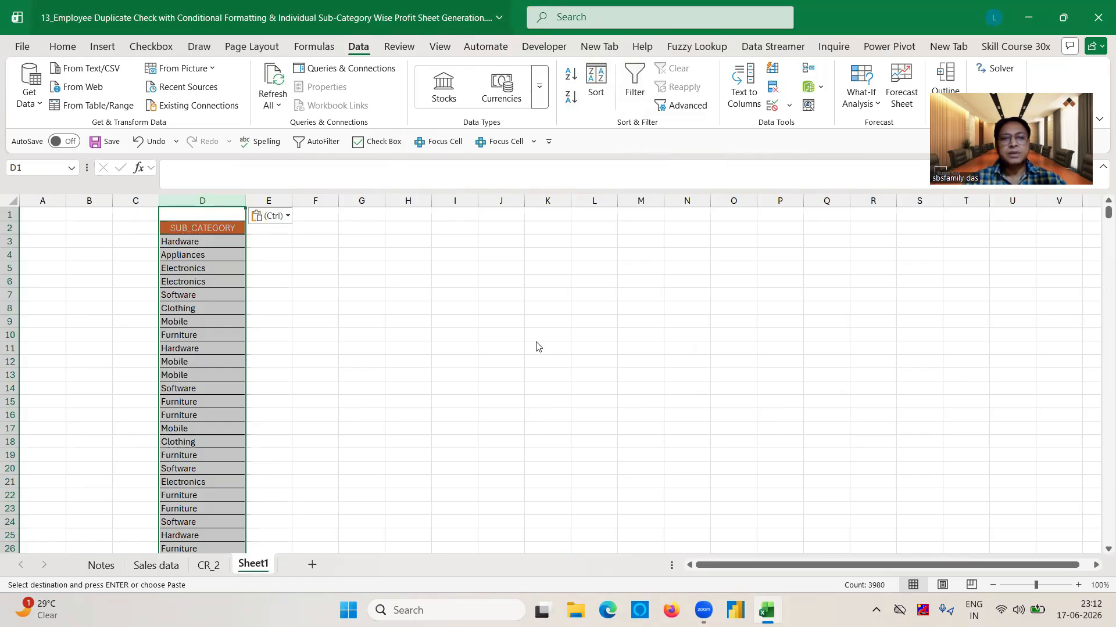
pyautogui.click(605, 244)
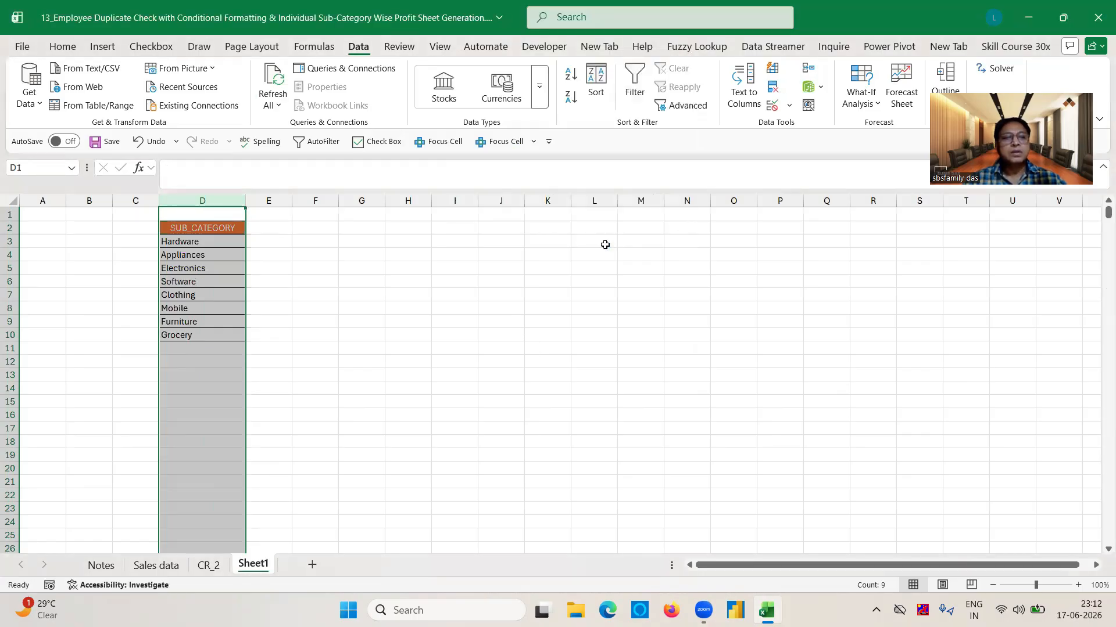
pyautogui.click(428, 284)
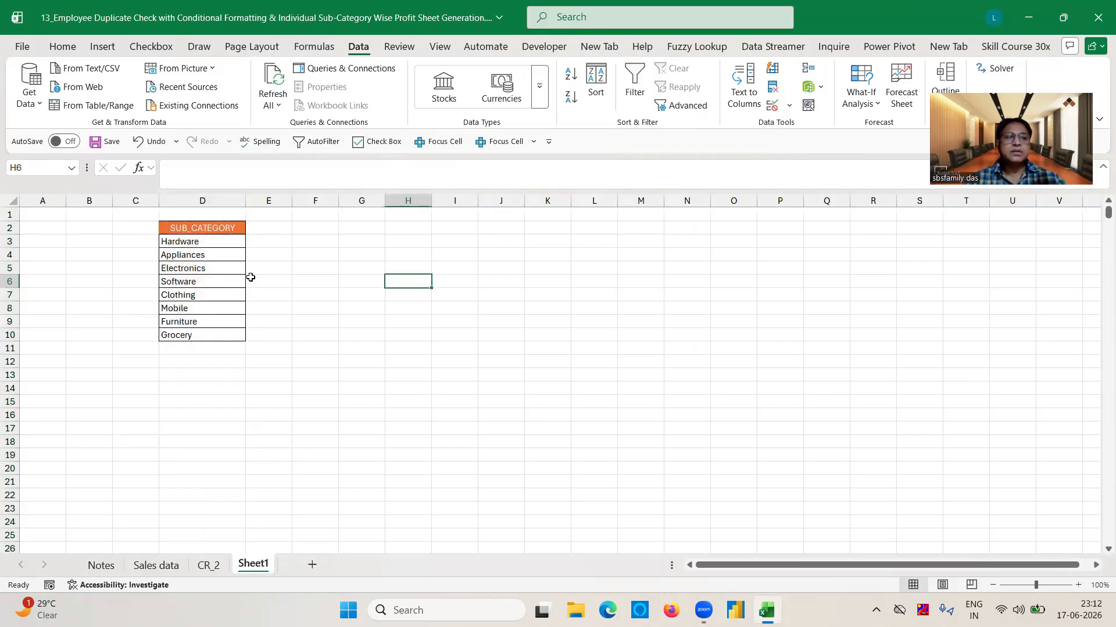
# Step: Examine the unique sub-categories in Sheet1 against the CR_2 requirement and the Sales data records
pyautogui.click(1046, 587)
pyautogui.click(939, 462)
pyautogui.press('Up')
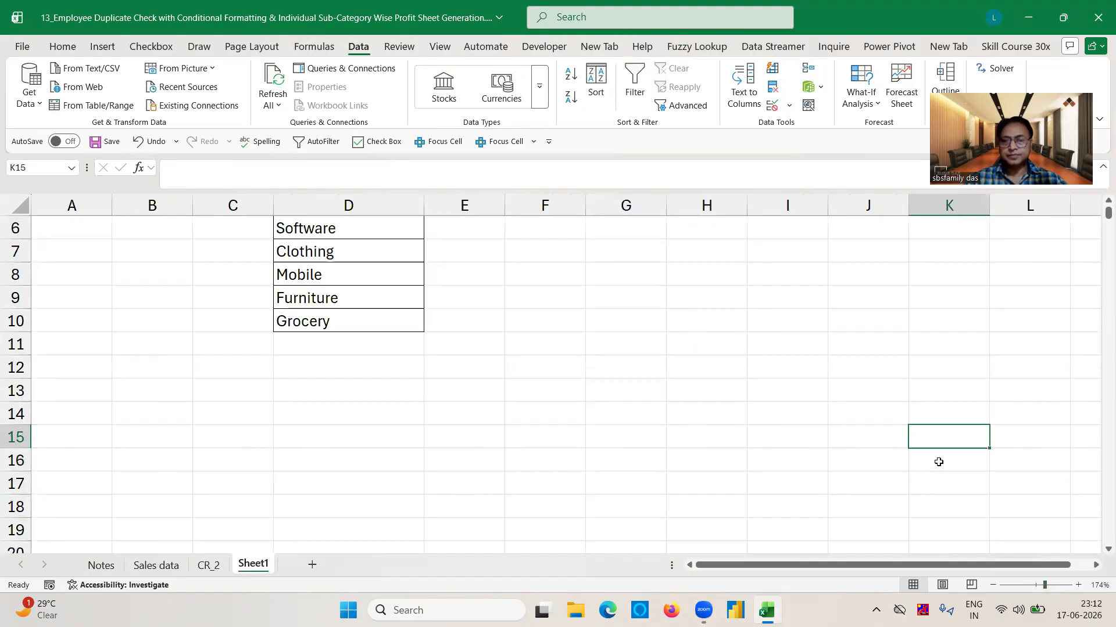
pyautogui.hotkey('ctrl', 'Up')
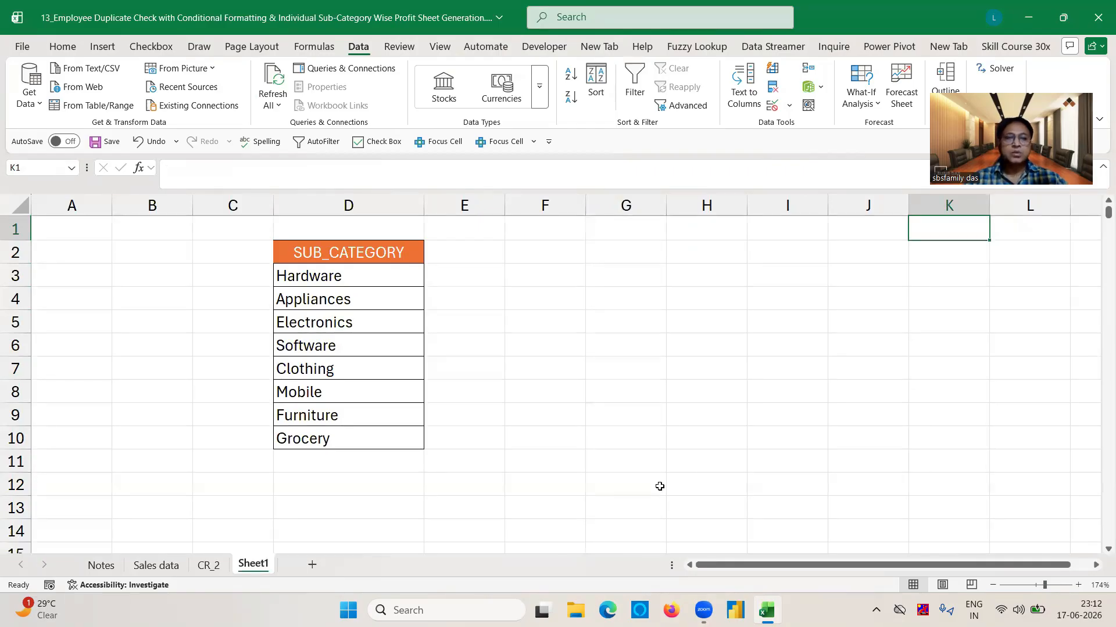
pyautogui.click(210, 568)
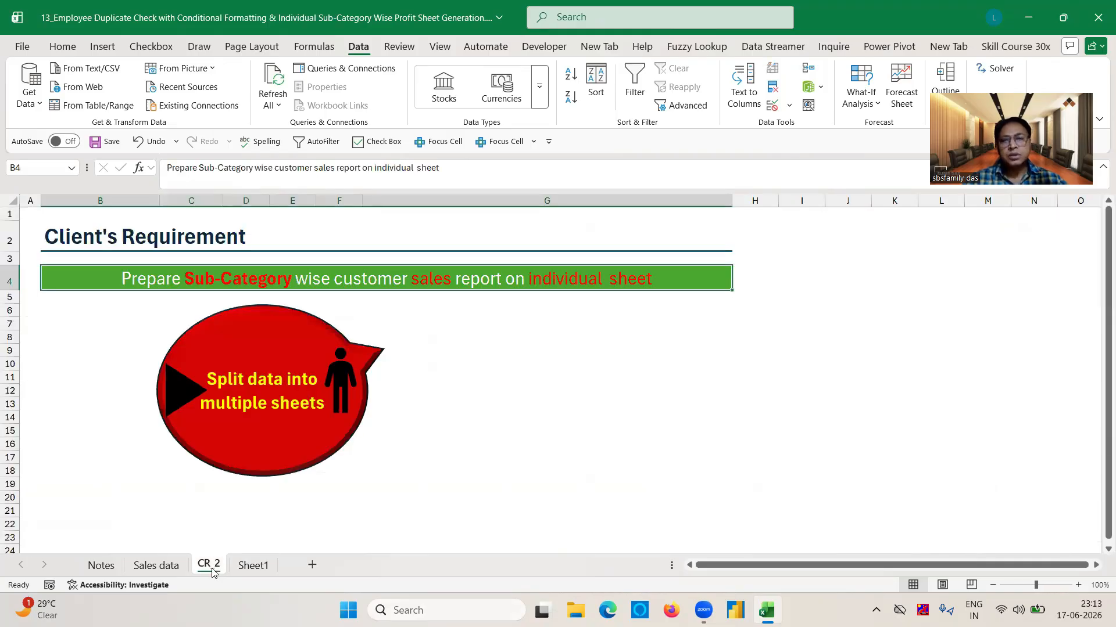
pyautogui.click(254, 572)
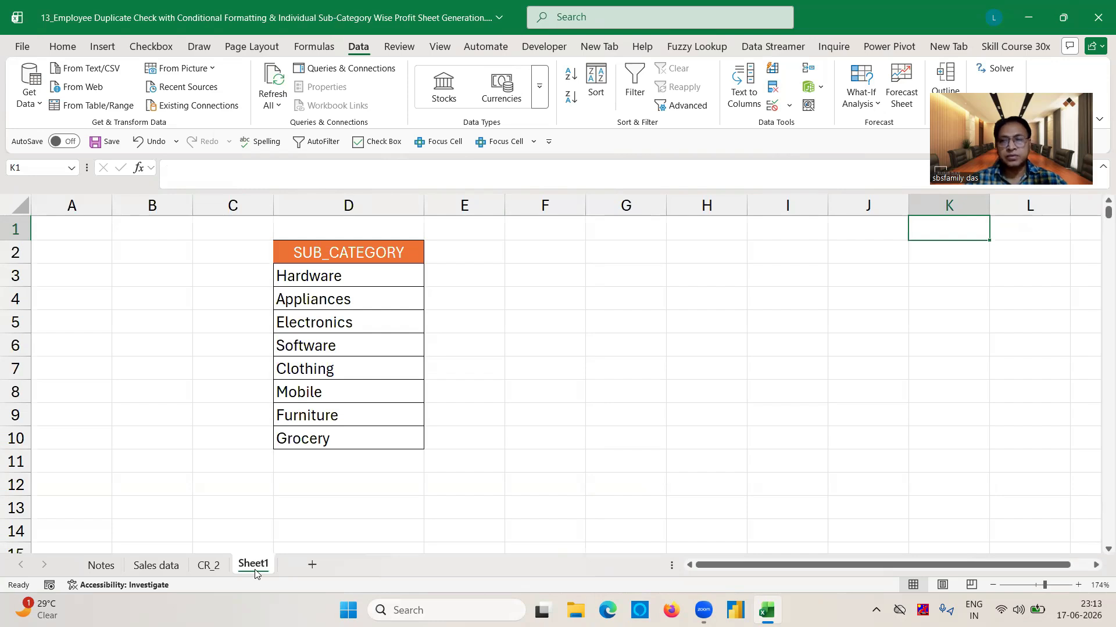
pyautogui.click(156, 566)
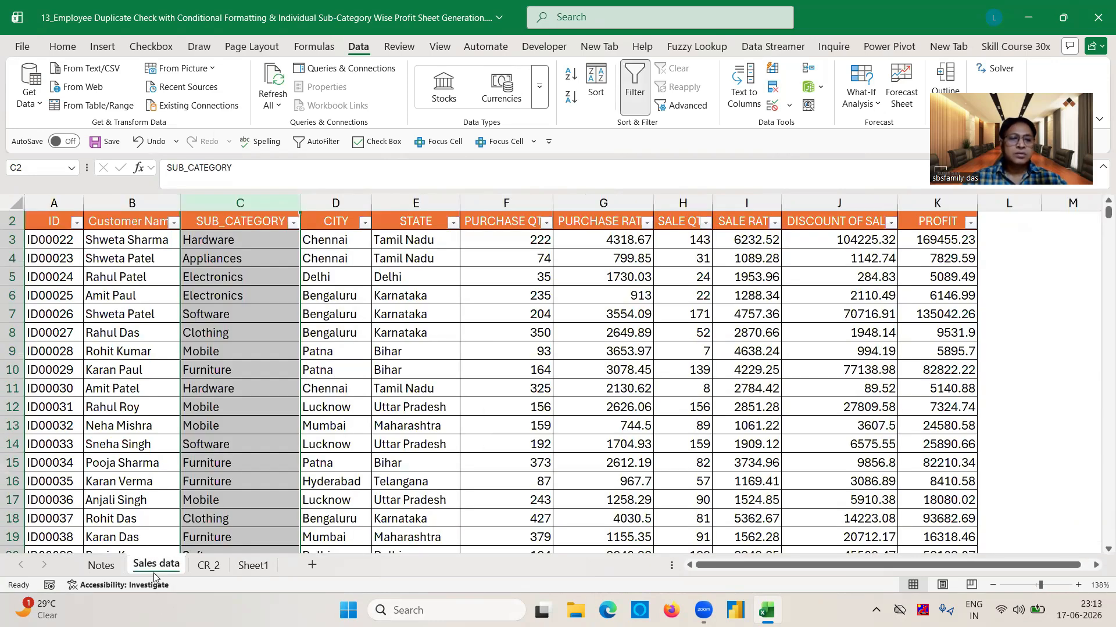
pyautogui.click(254, 567)
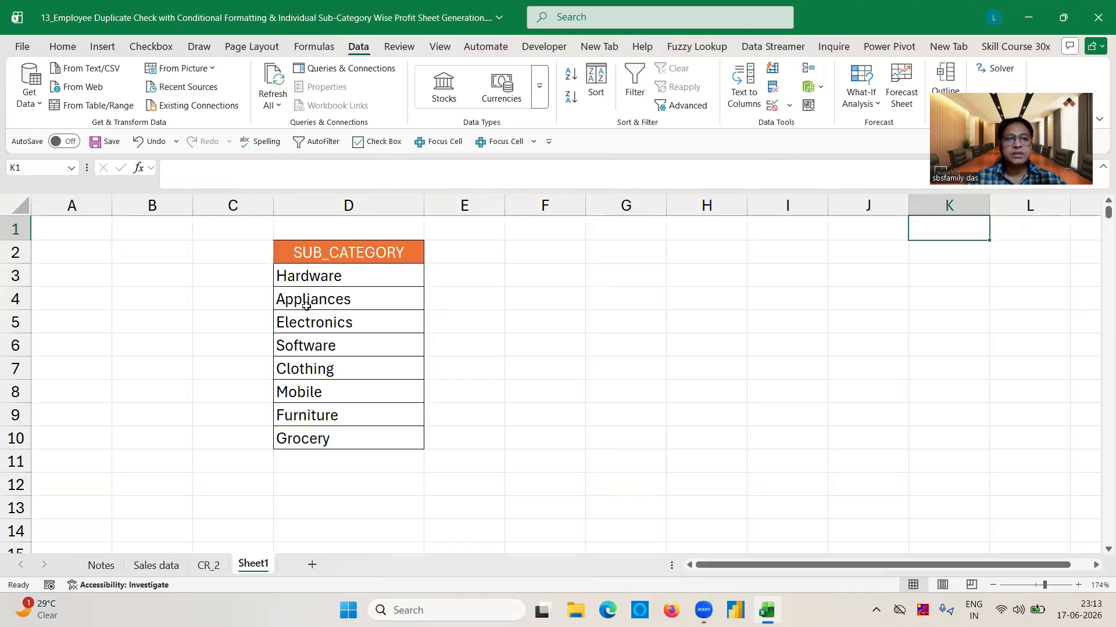
# Step: Delete the column holding the unique sub-category list from Sheet1
pyautogui.click(307, 276)
pyautogui.moveTo(307, 276); pyautogui.dragTo(326, 439)
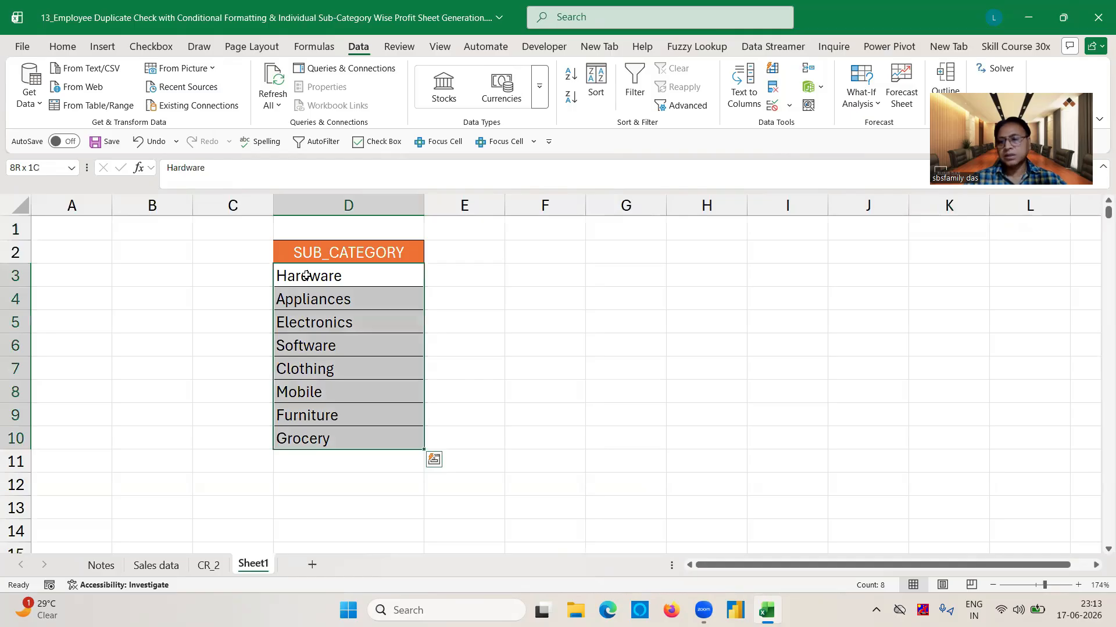
pyautogui.click(521, 285)
pyautogui.click(343, 197)
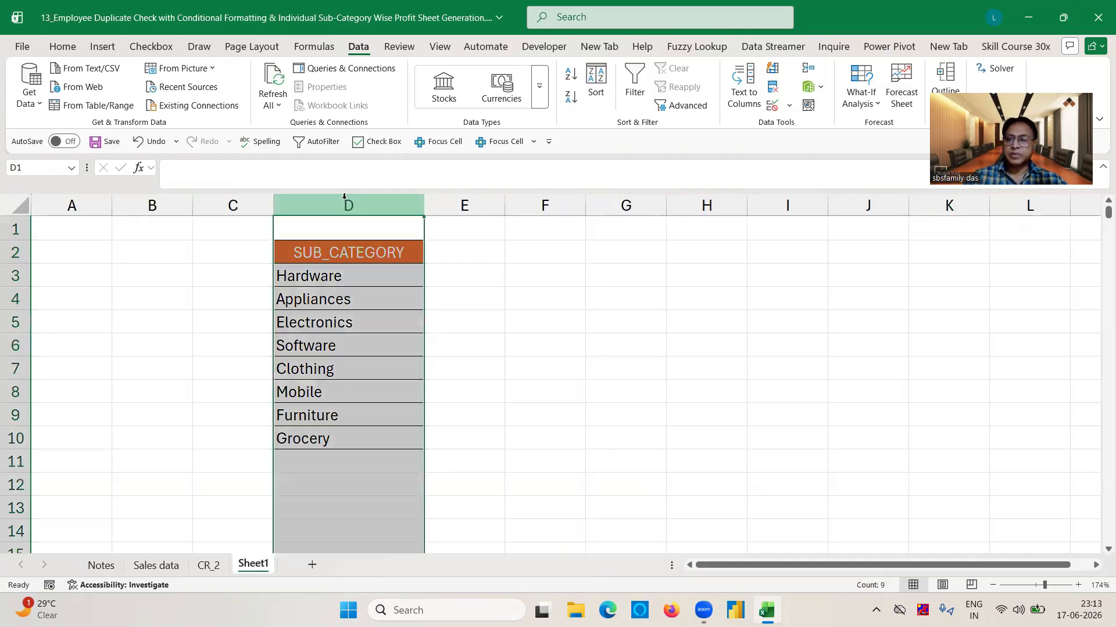
pyautogui.hotkey('ctrl', '-')
pyautogui.click(393, 346)
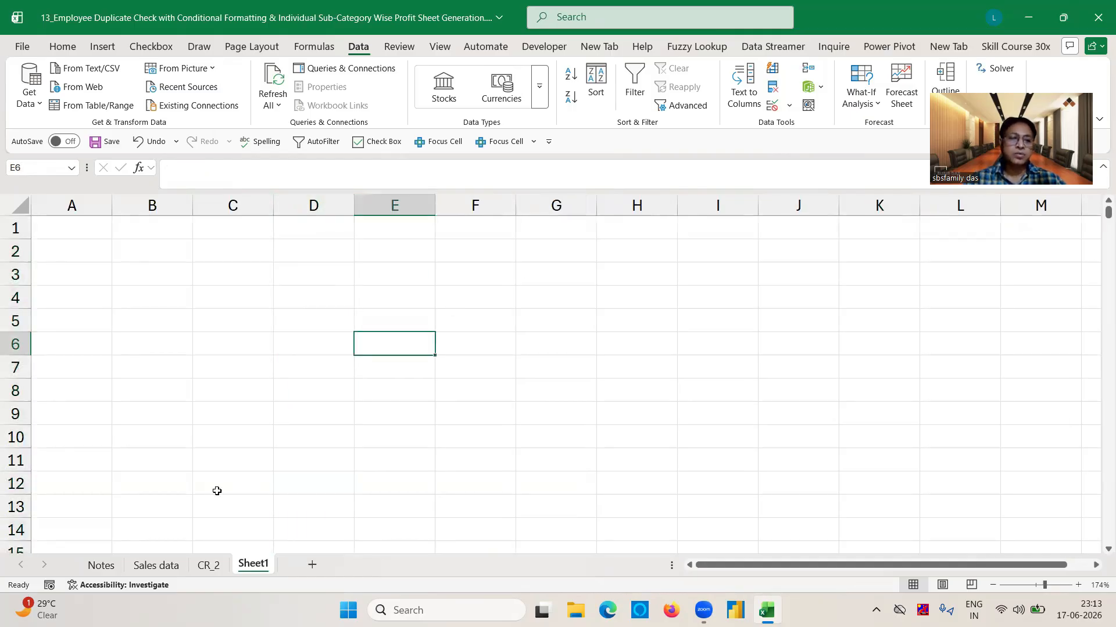
# Step: Clear the conditional formatting rules from the entire Sales data table, starting at the ID header in A2
pyautogui.click(157, 574)
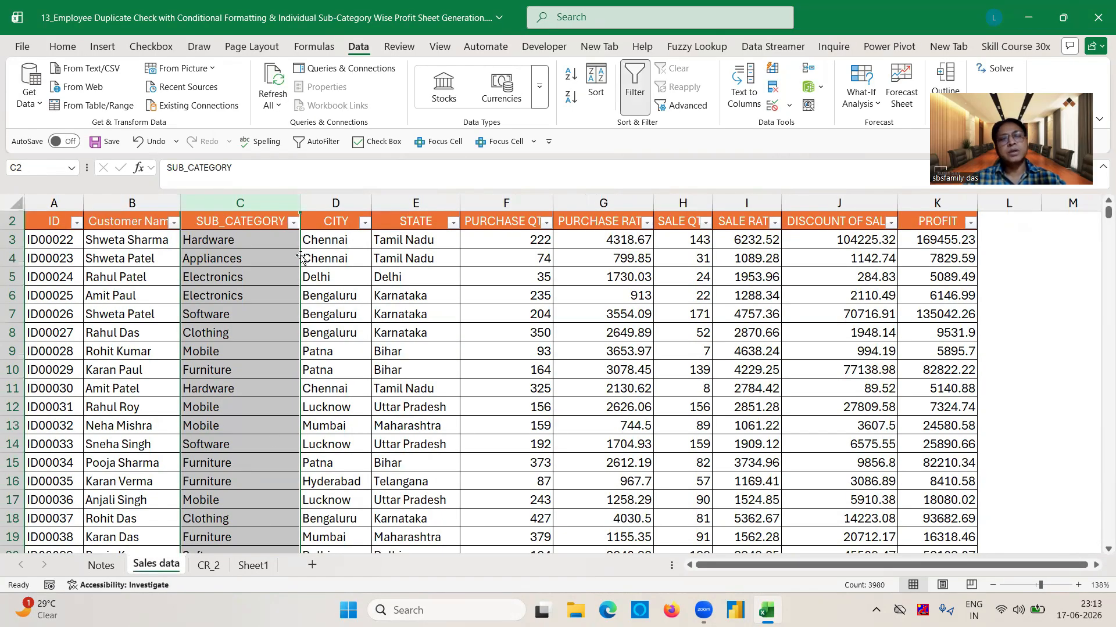
pyautogui.click(276, 254)
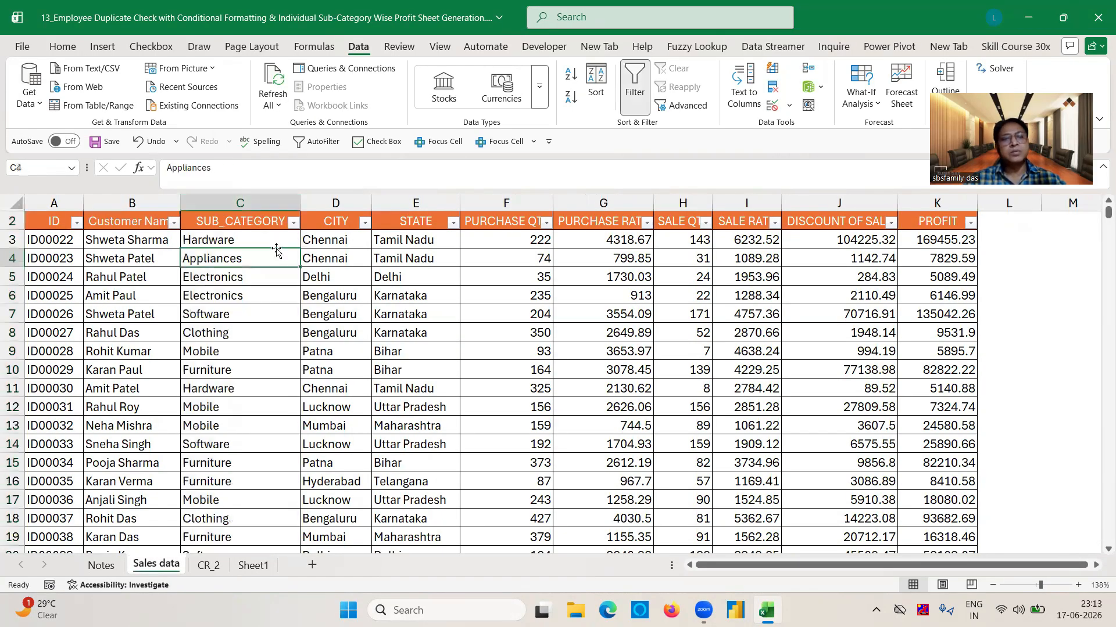
pyautogui.click(55, 222)
pyautogui.hotkey('ctrl', 'shift', 'Right')
pyautogui.hotkey('ctrl', 'shift', 'Down')
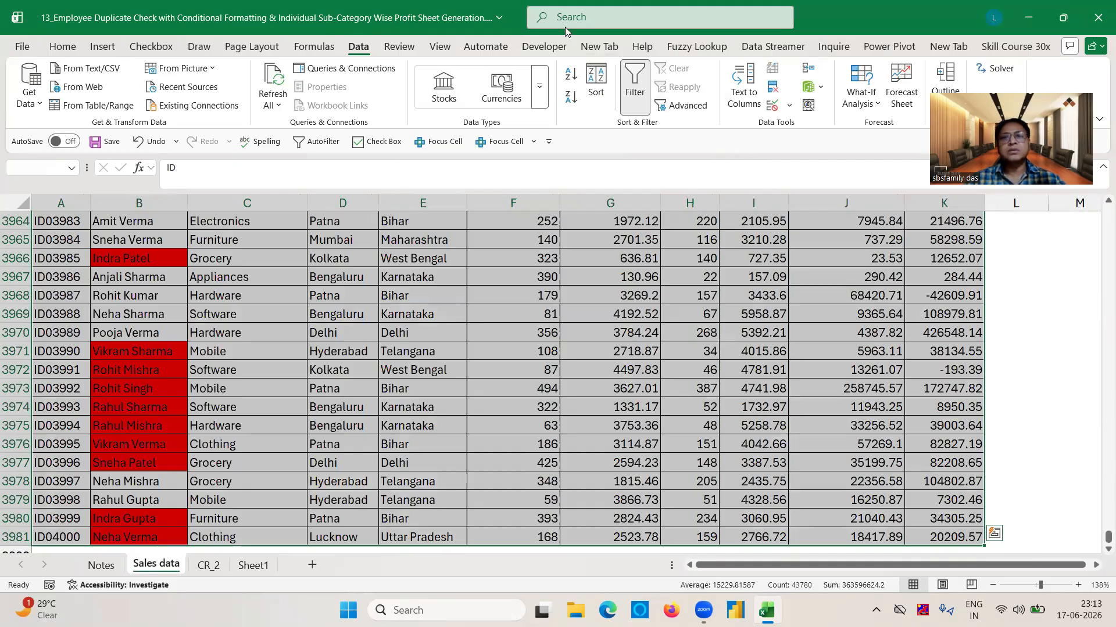
pyautogui.click(64, 42)
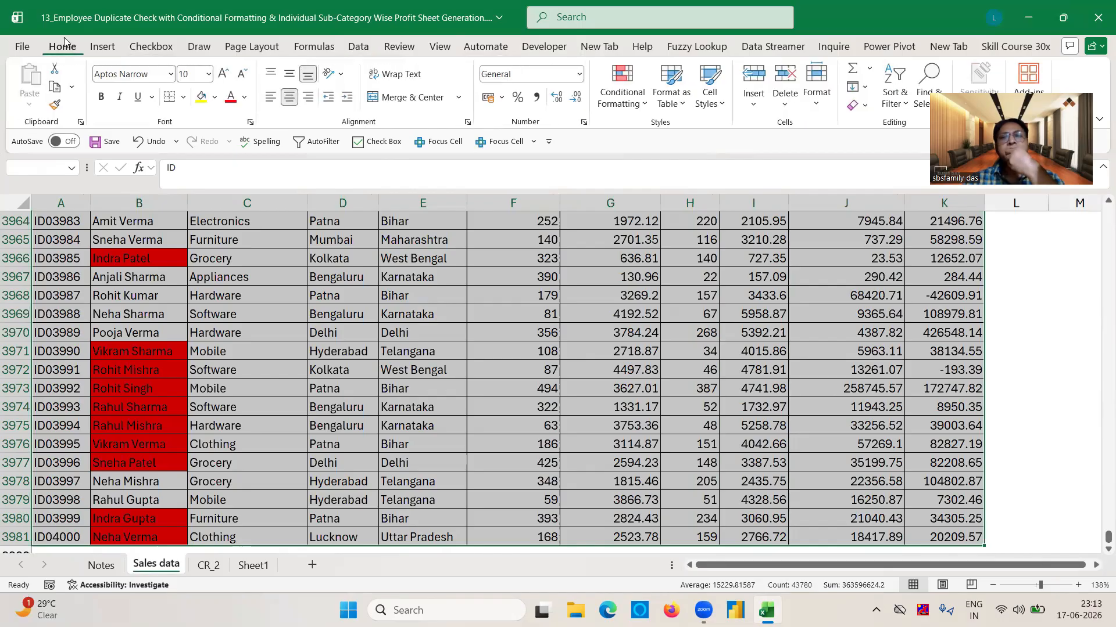
pyautogui.click(621, 93)
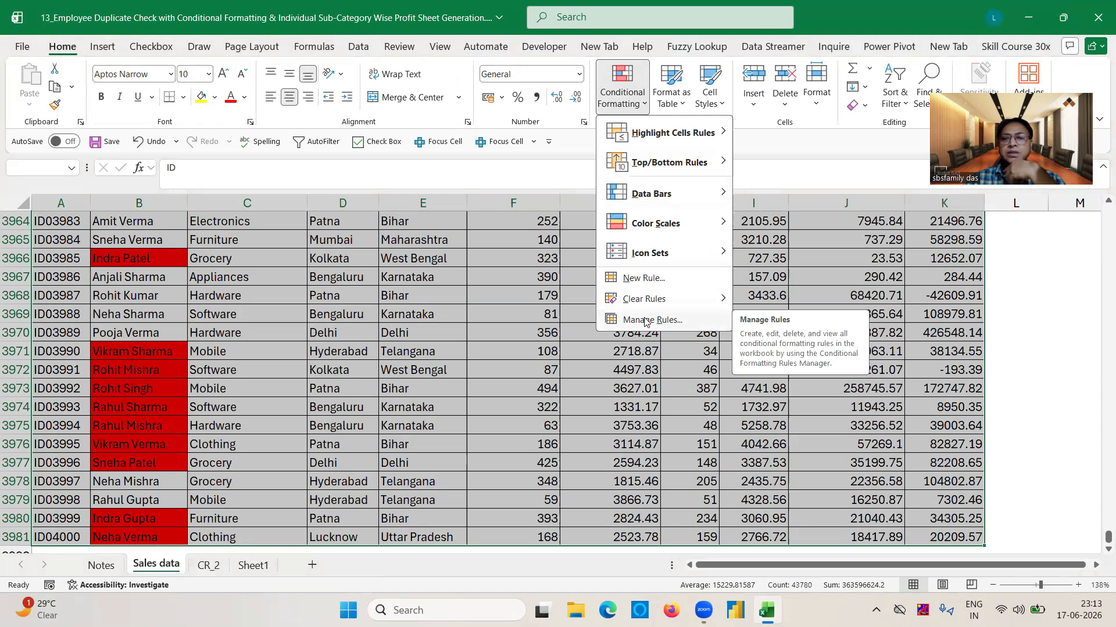
pyautogui.moveTo(645, 300)
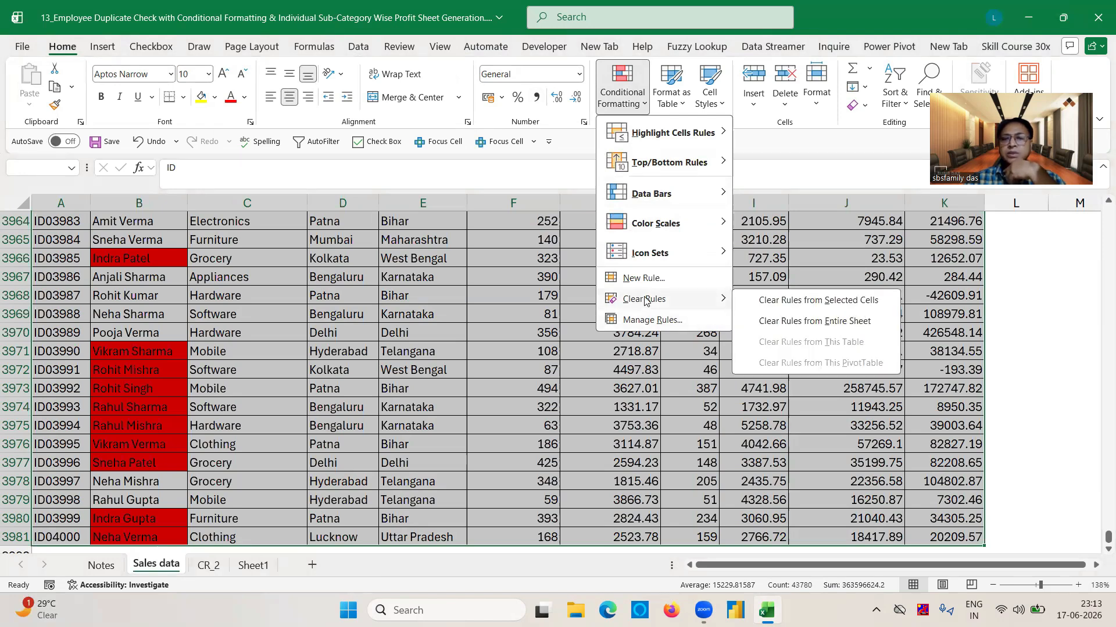
pyautogui.click(781, 299)
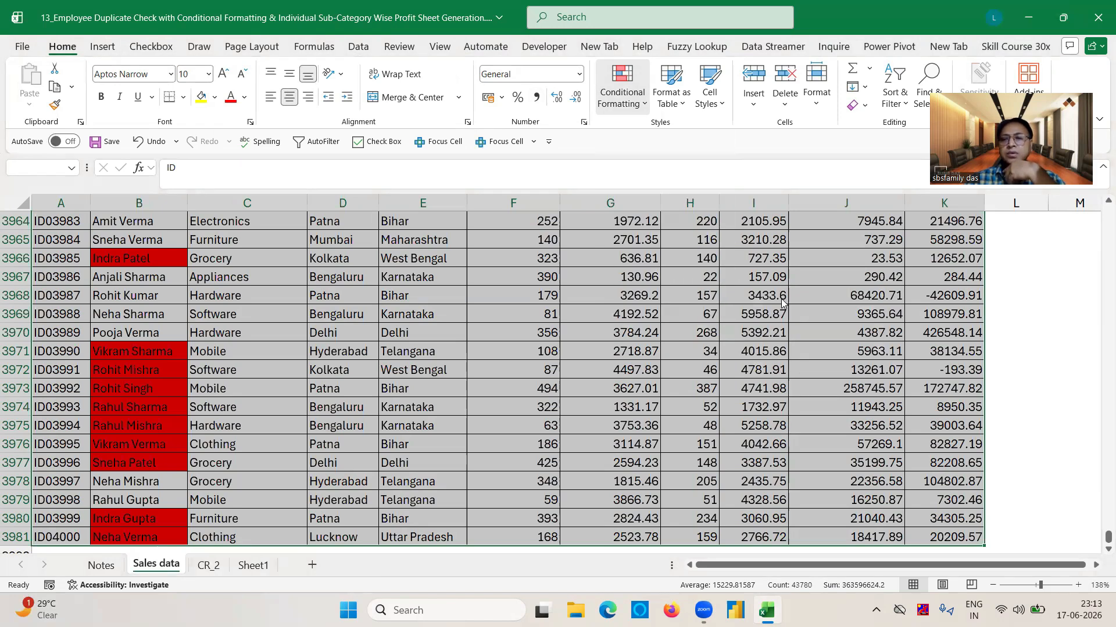
# Step: Create a PivotTable on a new worksheet from the full Sales data range A2:K3981
pyautogui.click(517, 288)
pyautogui.press('Up')
pyautogui.press('Up')
pyautogui.press('Up')
pyautogui.press('Up')
pyautogui.press('Up')
pyautogui.press('Up')
pyautogui.press('Up')
pyautogui.press('Up')
pyautogui.press('Up')
pyautogui.press('Up')
pyautogui.press('Up')
pyautogui.press('Up')
pyautogui.press('Up')
pyautogui.press('Up')
pyautogui.press('Up')
pyautogui.press('Up')
pyautogui.press('Up')
pyautogui.press('Up')
pyautogui.press('Up')
pyautogui.press('Up')
pyautogui.press('Up')
pyautogui.press('Up')
pyautogui.press('Up')
pyautogui.press('Up')
pyautogui.press('Up')
pyautogui.press('Up')
pyautogui.press('Up')
pyautogui.press('Up')
pyautogui.press('Up')
pyautogui.press('Up')
pyautogui.press('Up')
pyautogui.press('Up')
pyautogui.press('Up')
pyautogui.press('Up')
pyautogui.press('Up')
pyautogui.press('Up')
pyautogui.press('Up')
pyautogui.press('Up')
pyautogui.press('Up')
pyautogui.press('Up')
pyautogui.hotkey('ctrl', 'Up')
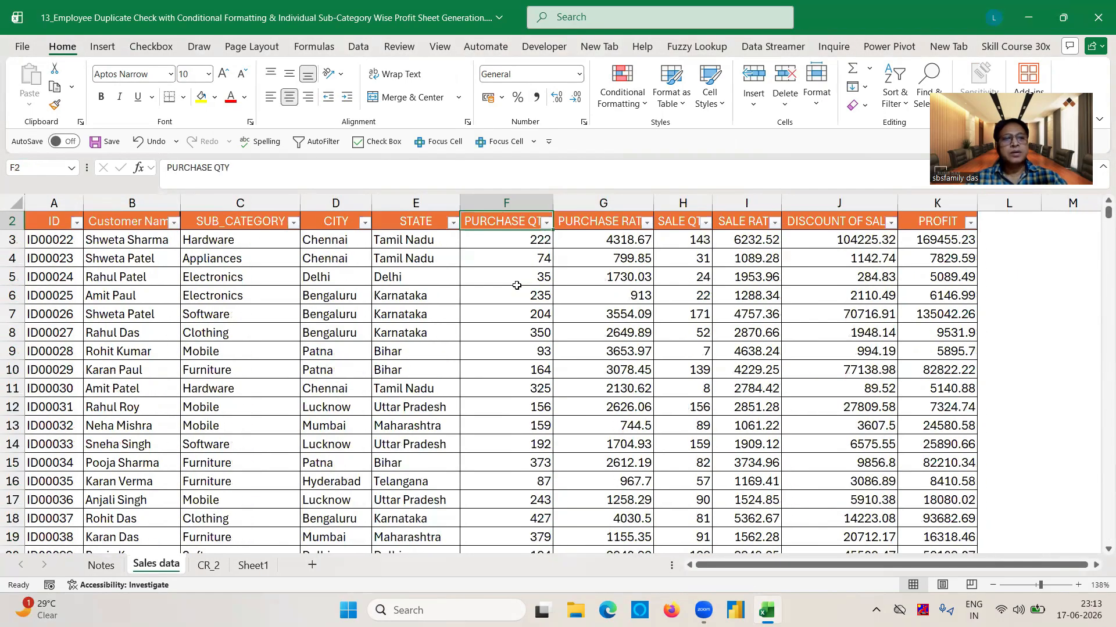
pyautogui.click(47, 221)
pyautogui.hotkey('ctrl', 'shift', 'Right')
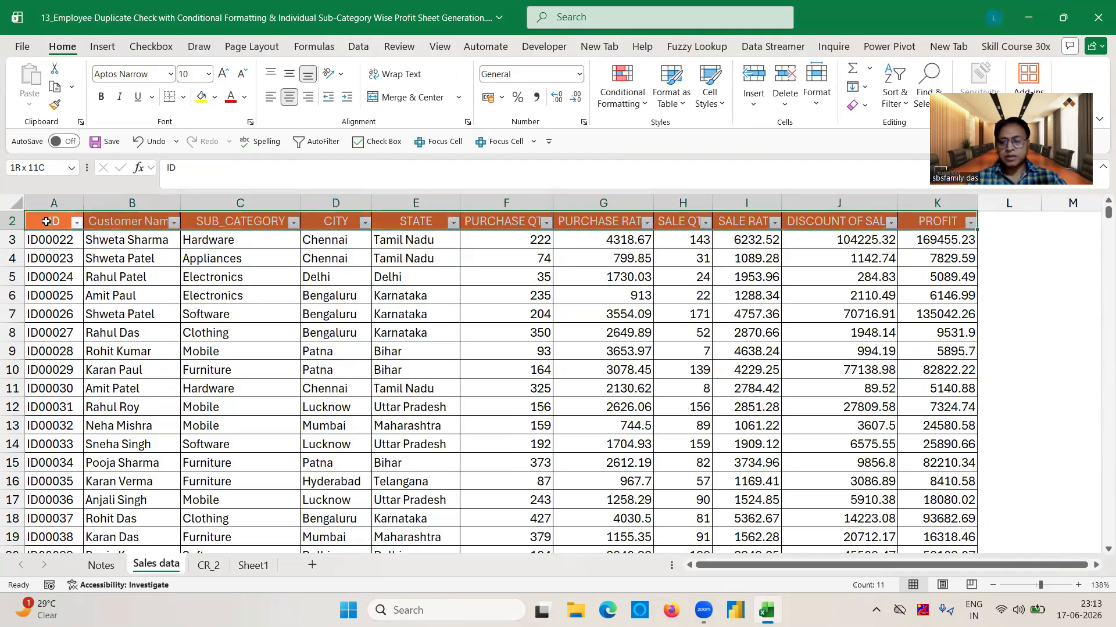
pyautogui.hotkey('ctrl', 'shift', 'Down')
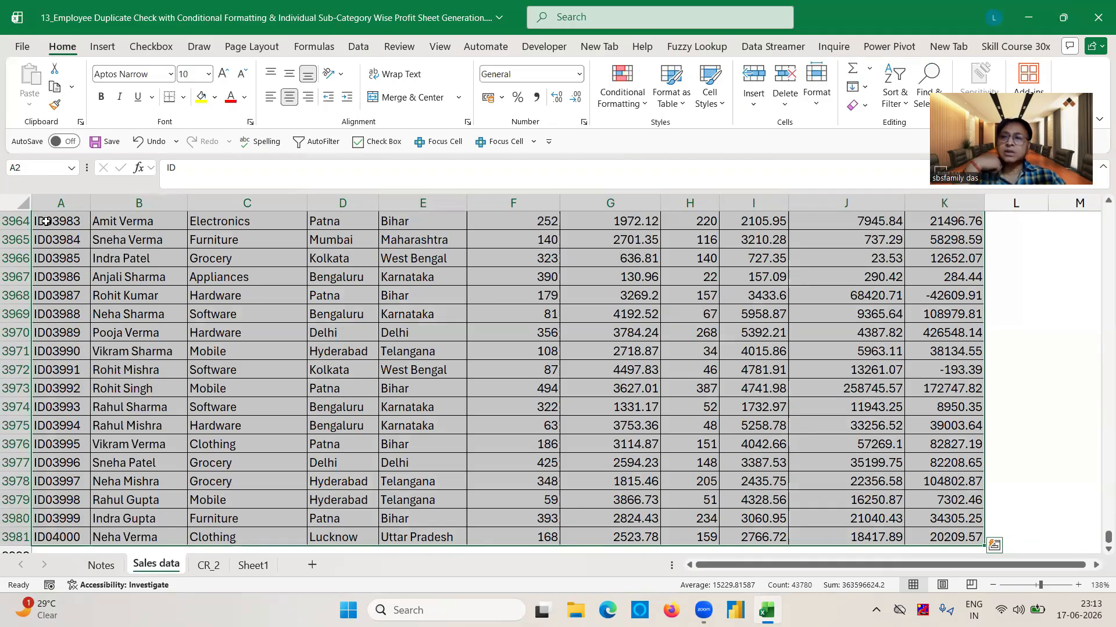
pyautogui.press('alt')
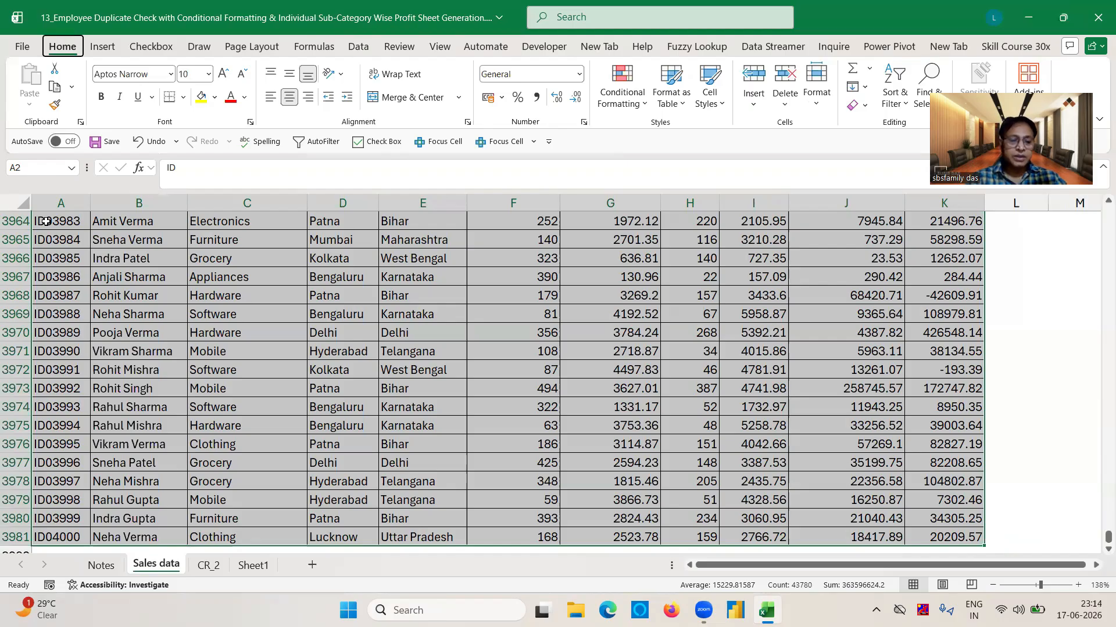
pyautogui.press('n')
pyautogui.press('v')
pyautogui.press('t')
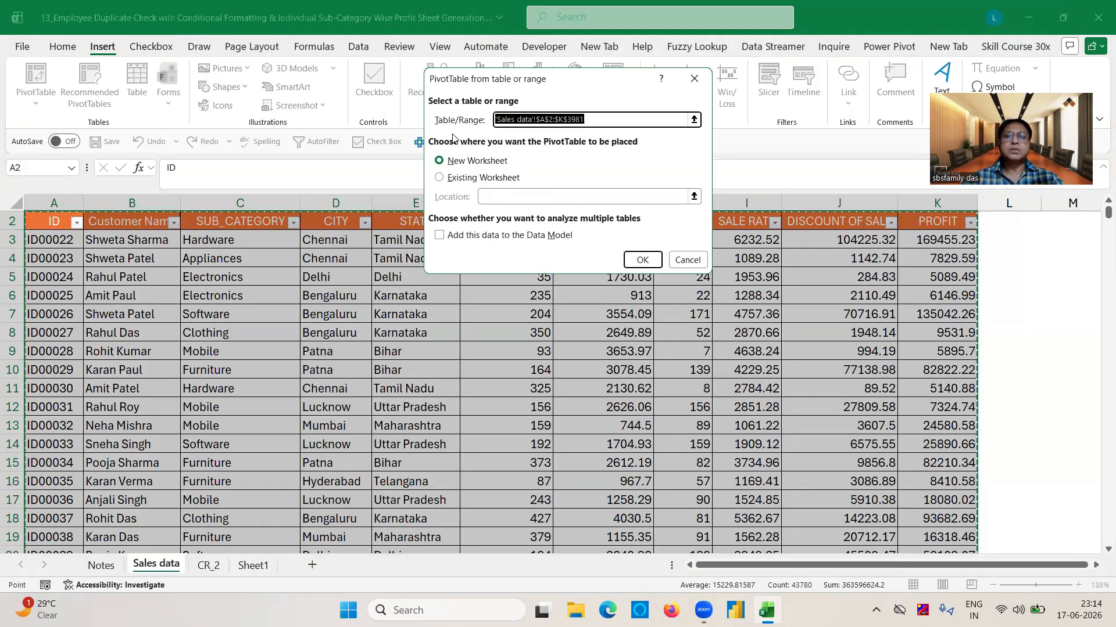
pyautogui.click(643, 261)
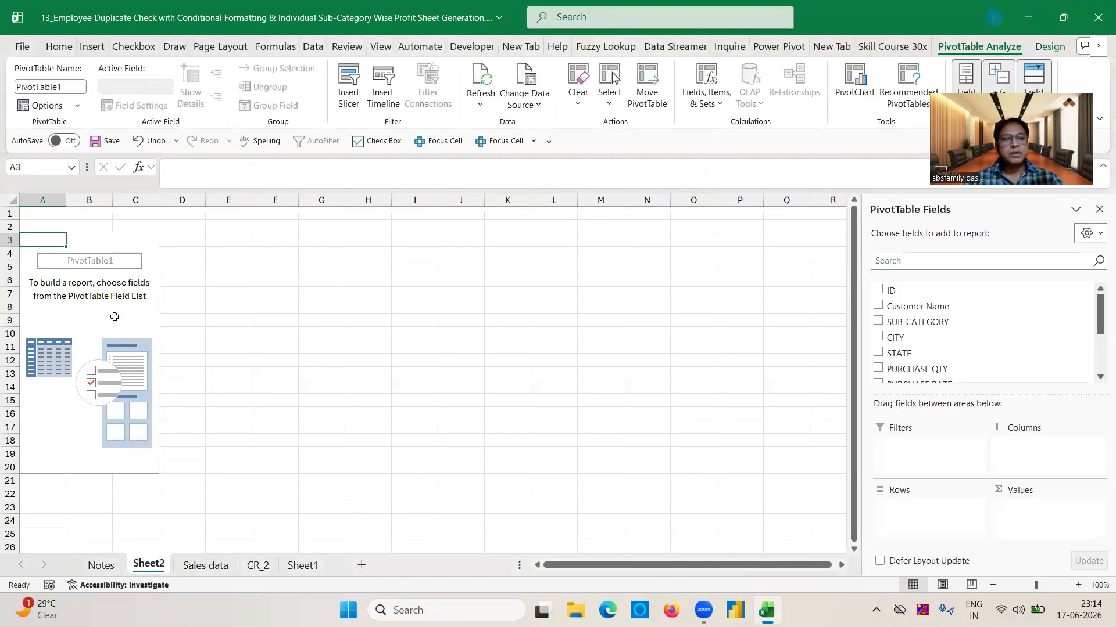
# Step: Enable the Classic PivotTable layout for the new PivotTable and add SUB_CATEGORY as its column field
pyautogui.rightClick(116, 319)
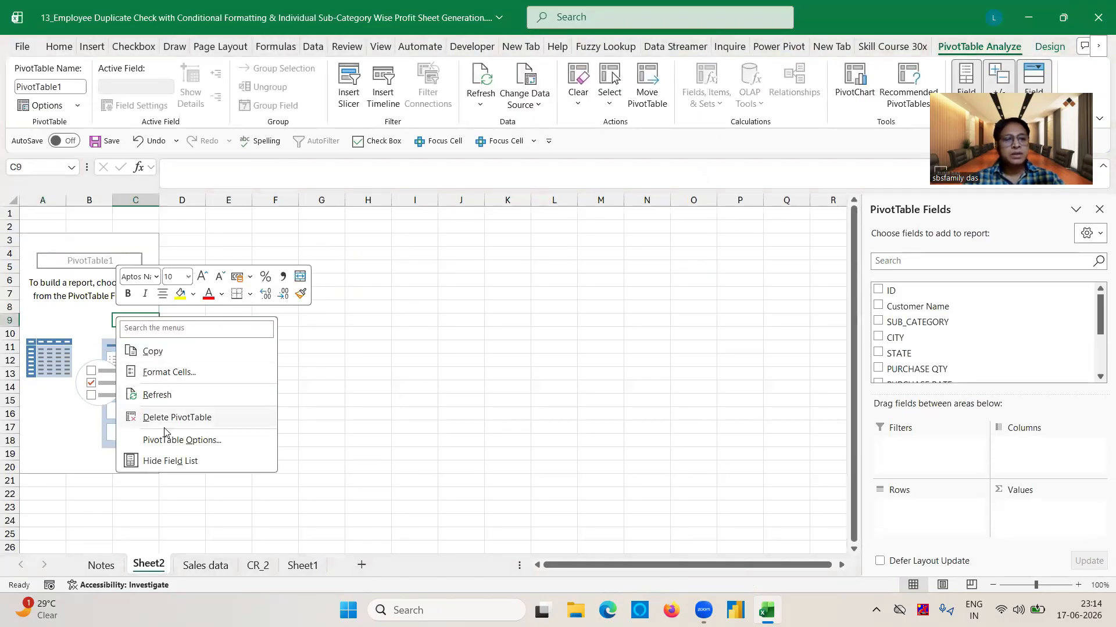
pyautogui.click(182, 443)
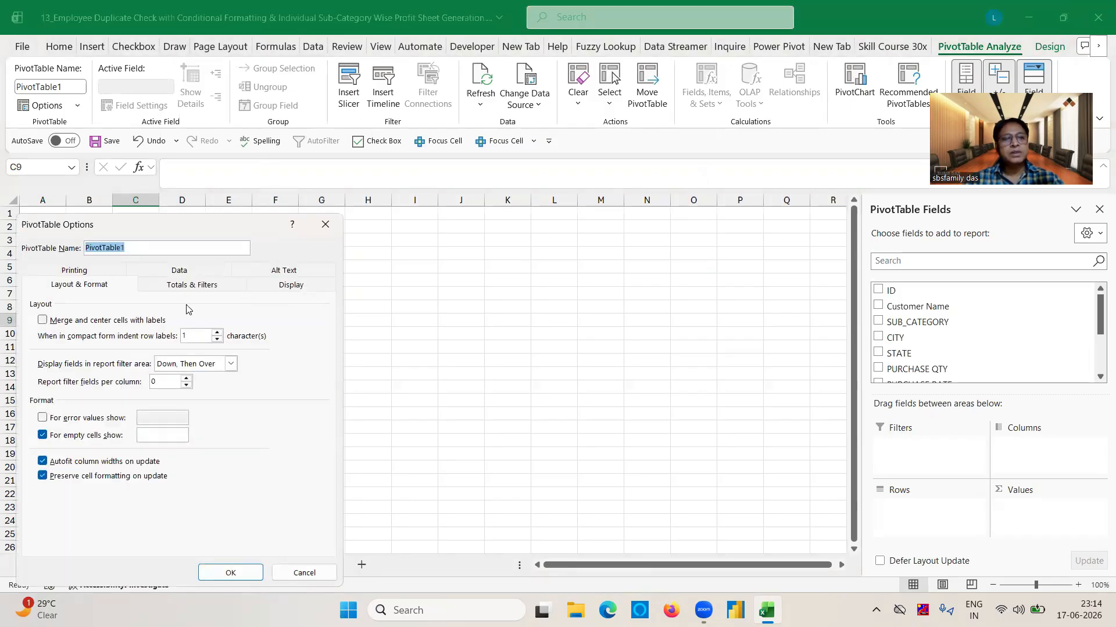
pyautogui.click(292, 285)
pyautogui.click(42, 399)
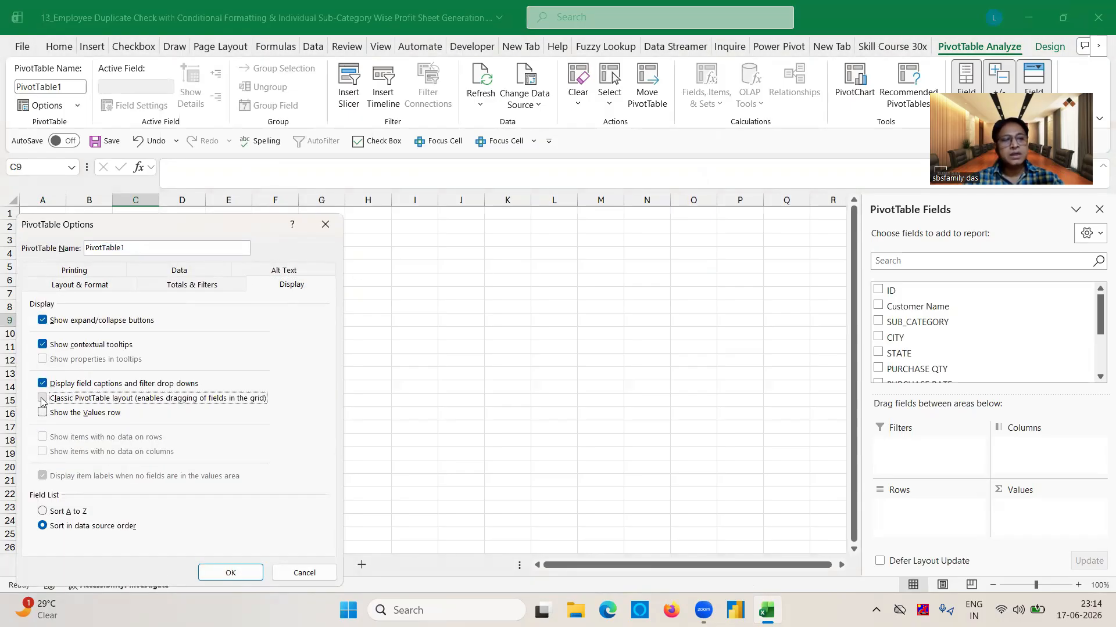
pyautogui.click(221, 574)
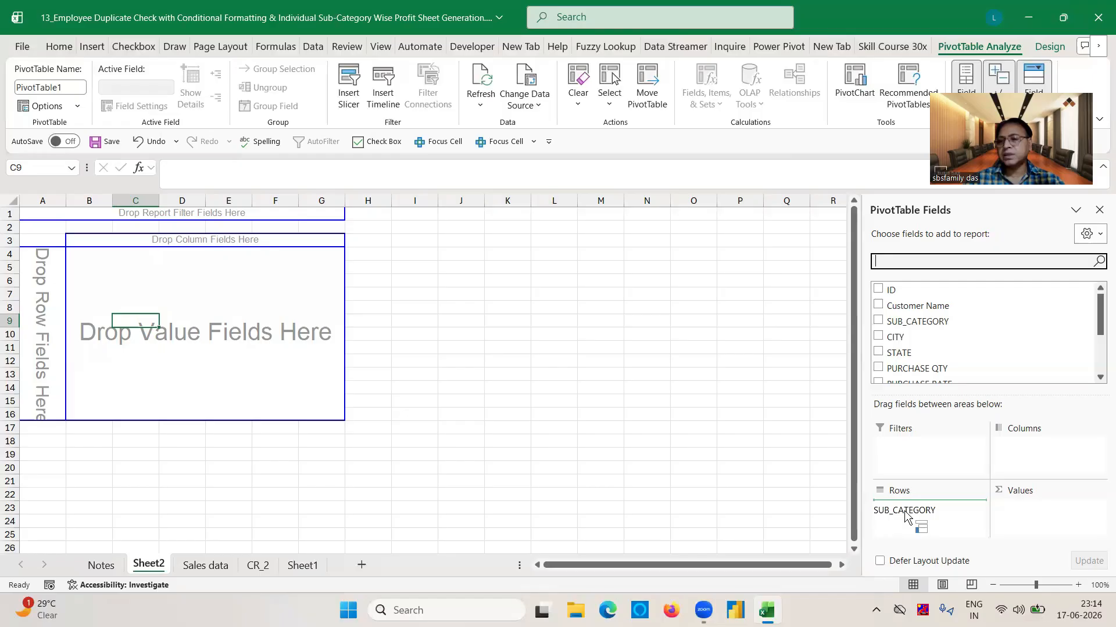
pyautogui.moveTo(921, 526); pyautogui.dragTo(1038, 450)
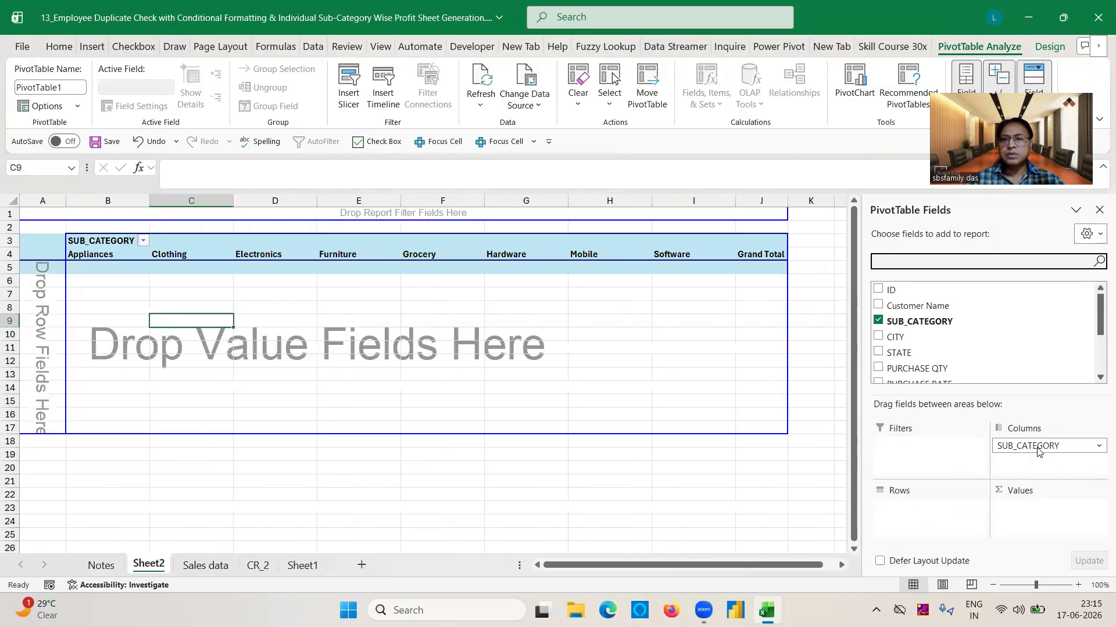
# Step: Move SUB_CATEGORY from the PivotTable's columns to its rows and add PROFIT as a summed value field
pyautogui.click(1038, 448)
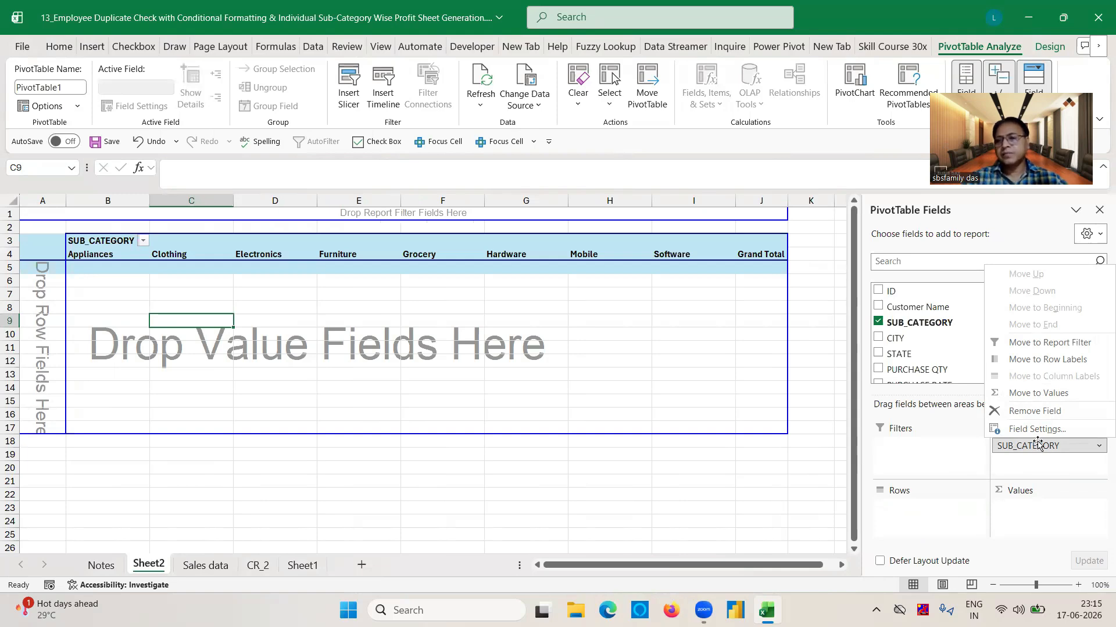
pyautogui.moveTo(1032, 448); pyautogui.dragTo(910, 516)
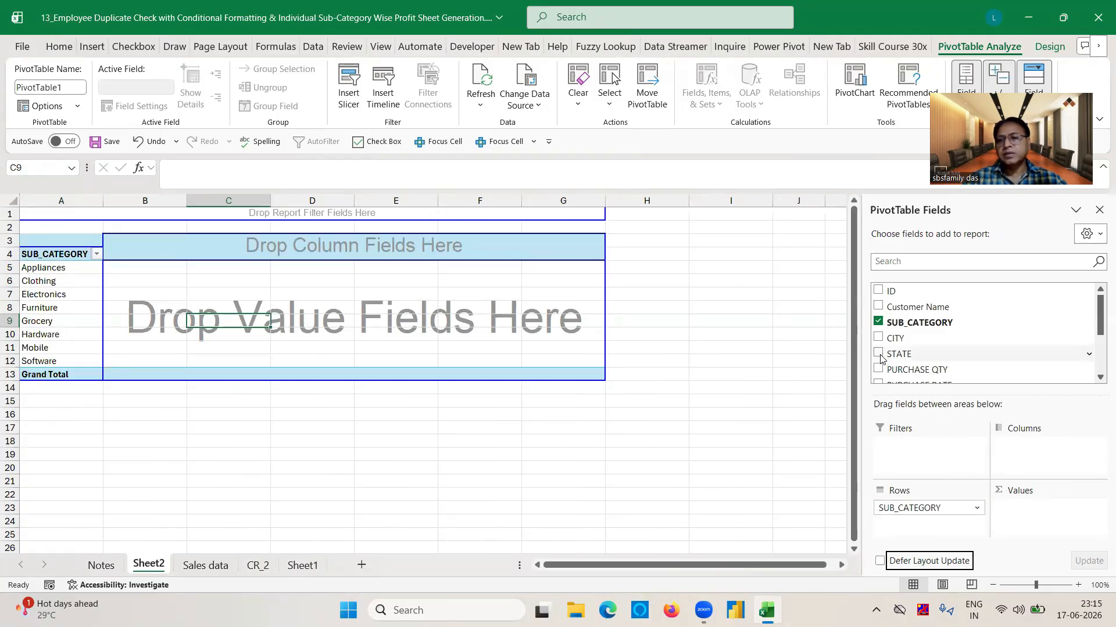
pyautogui.moveTo(880, 358); pyautogui.dragTo(989, 340)
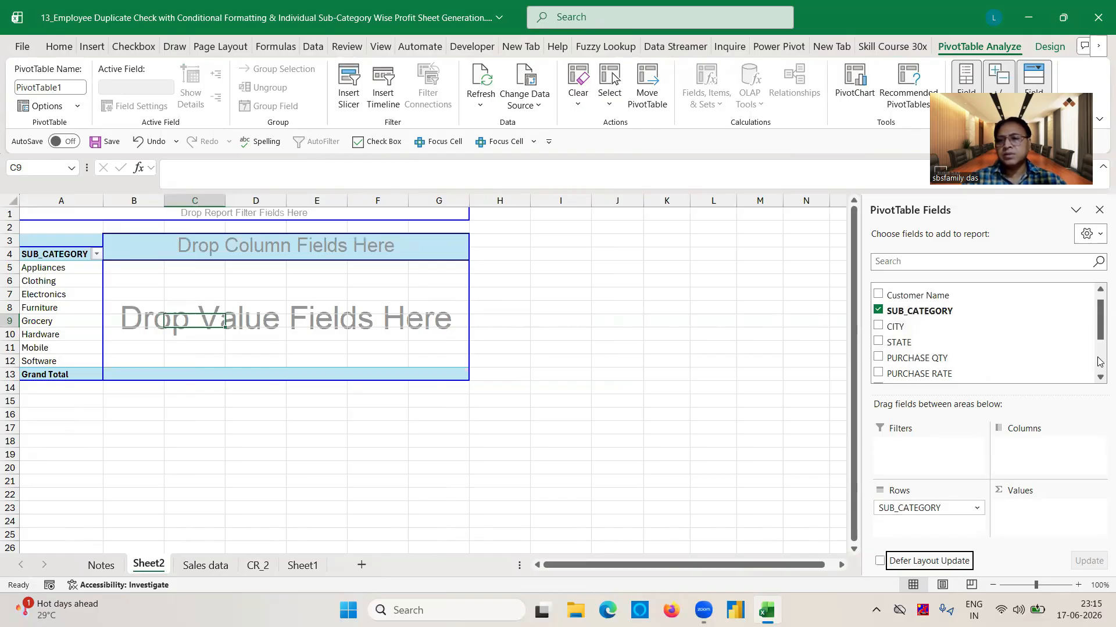
pyautogui.scroll(-2, 1100, 360)
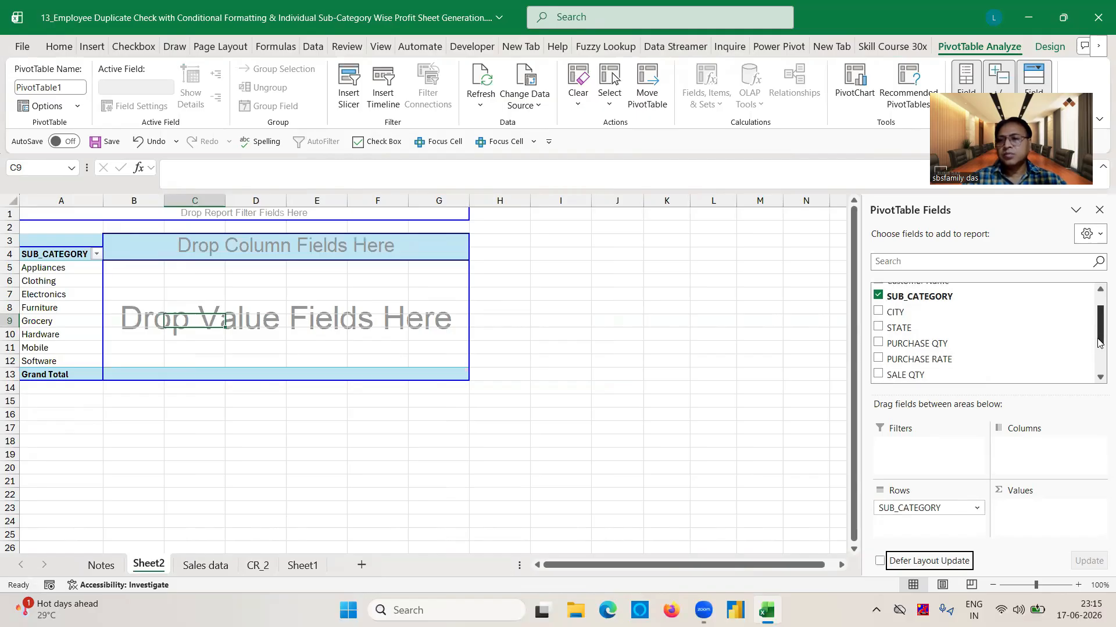
pyautogui.scroll(-1, 1100, 358)
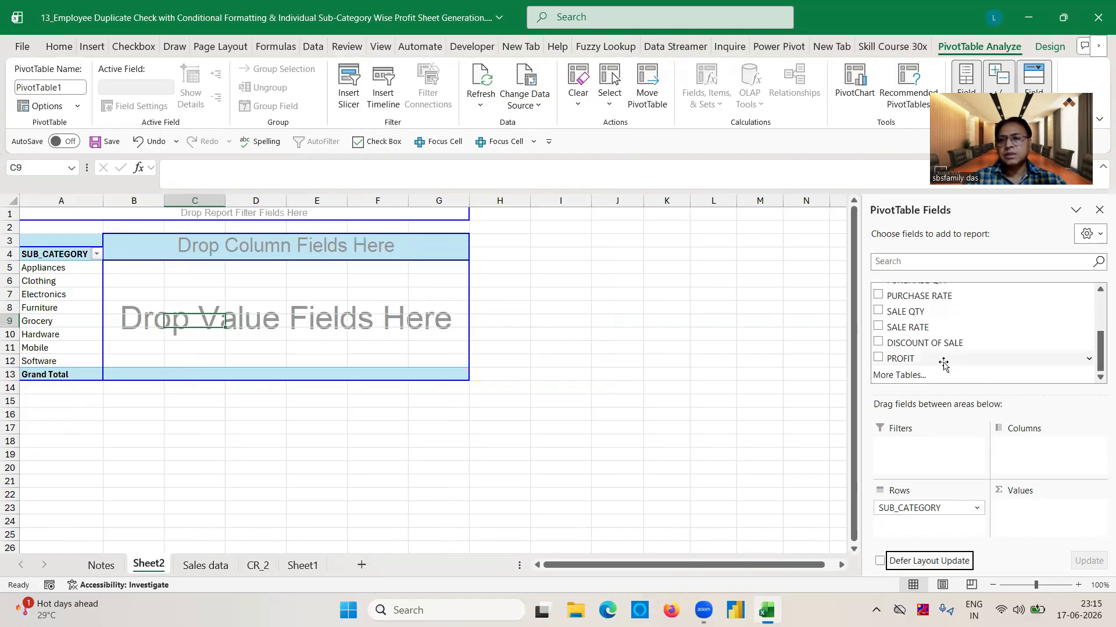
pyautogui.moveTo(882, 362); pyautogui.dragTo(1042, 525)
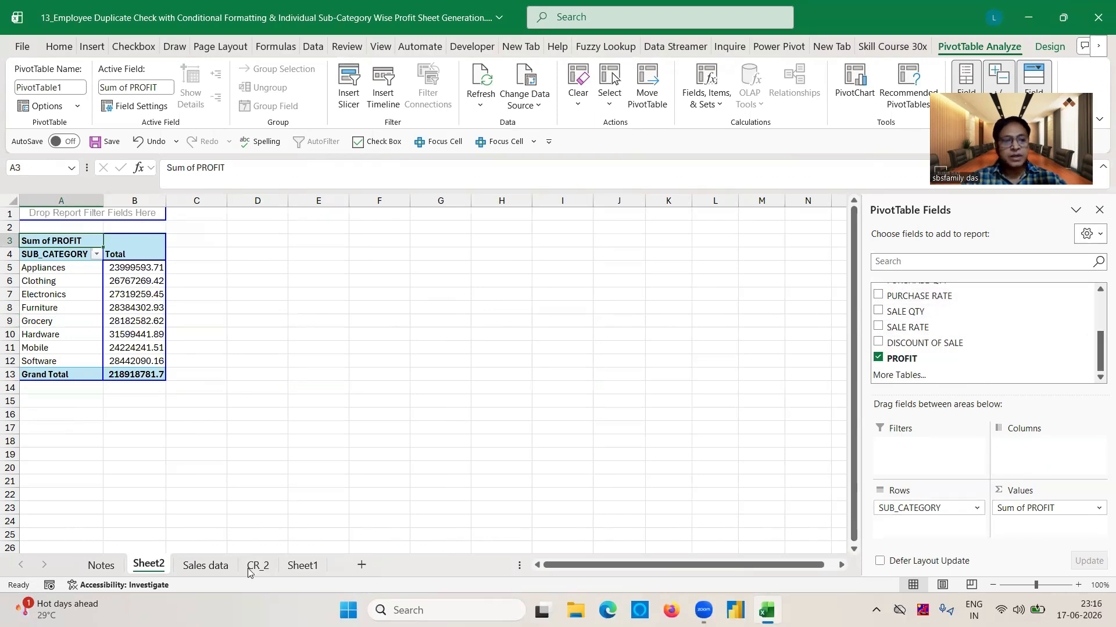
# Step: After checking the CR_2 requirement, move SUB_CATEGORY to the Sheet2 PivotTable's report filter and add Customer Name as the row field
pyautogui.click(205, 566)
pyautogui.click(259, 566)
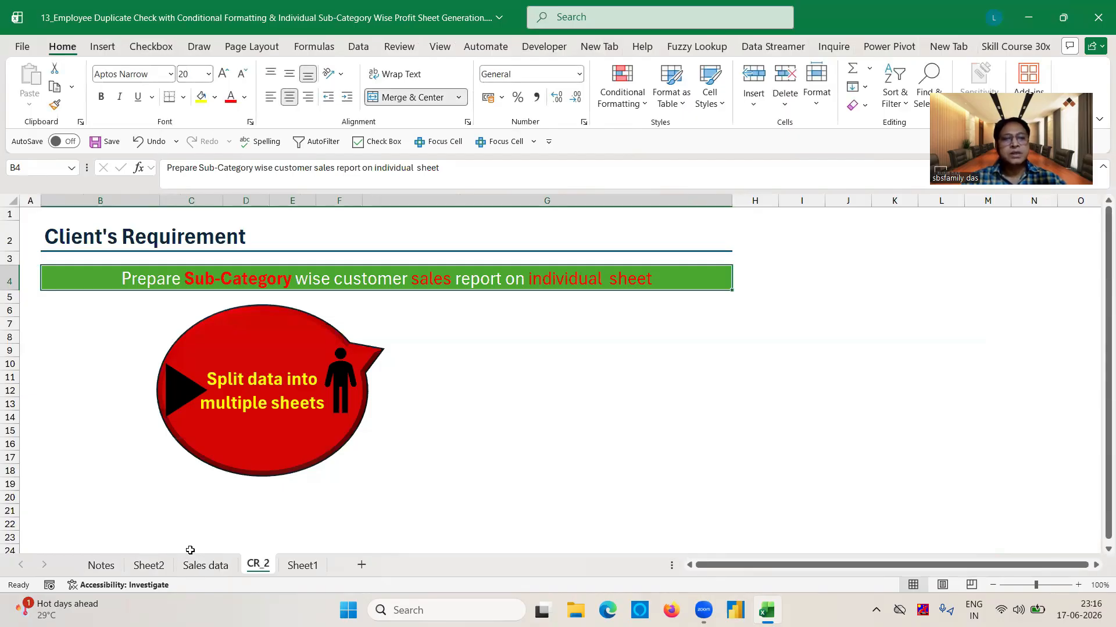
pyautogui.click(149, 566)
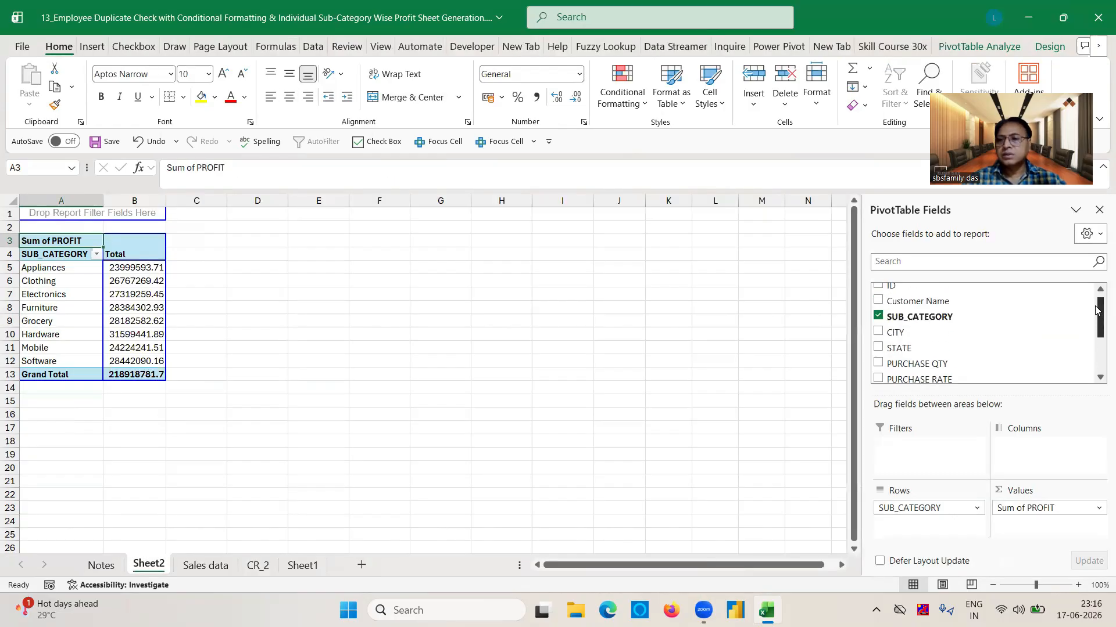
pyautogui.click(916, 510)
pyautogui.moveTo(916, 510); pyautogui.dragTo(913, 449)
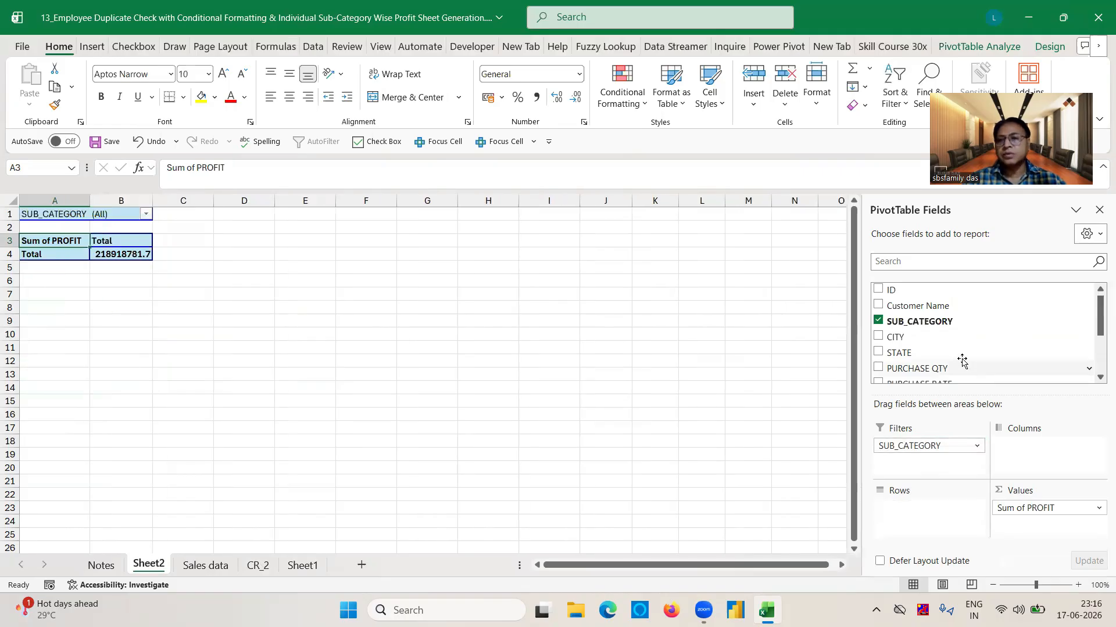
pyautogui.moveTo(879, 311); pyautogui.dragTo(916, 522)
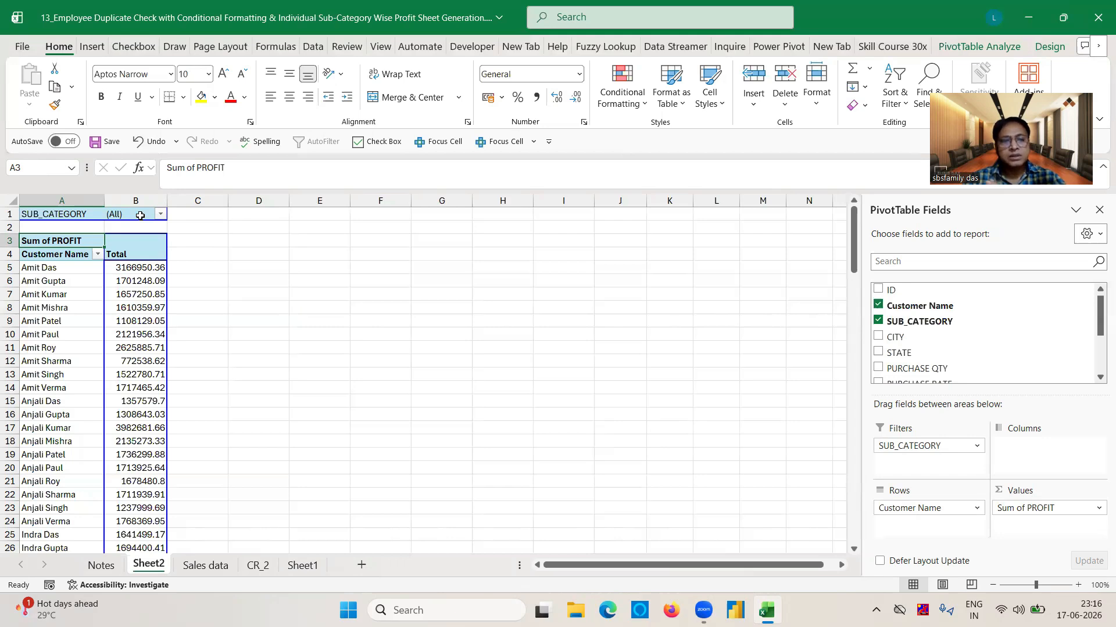
# Step: Delete the empty worksheet Sheet1 from the workbook
pyautogui.click(302, 565)
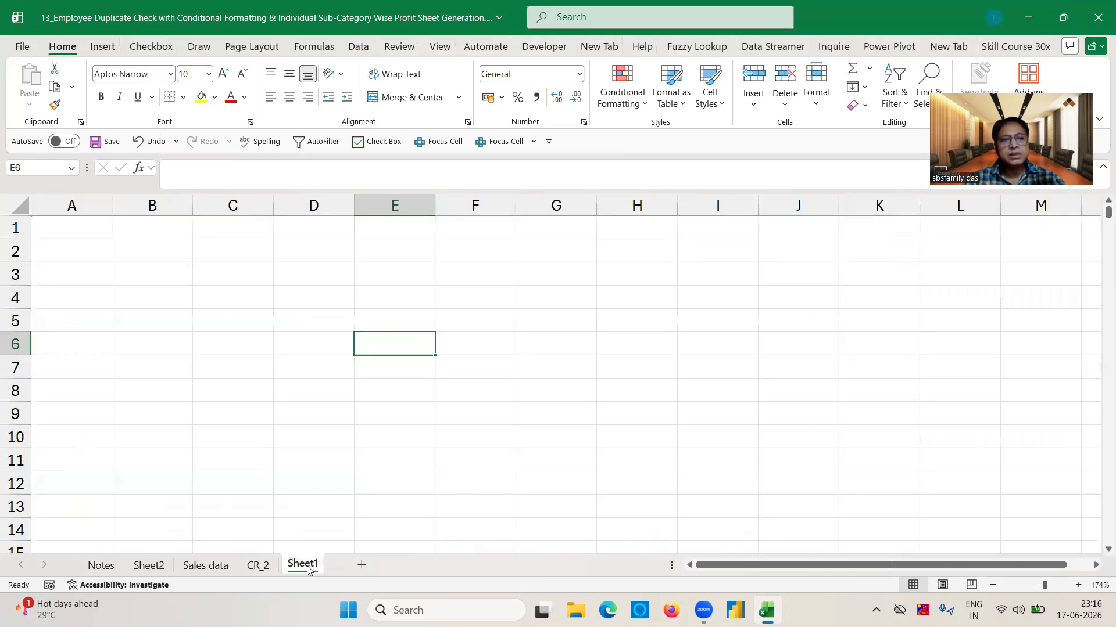
pyautogui.rightClick(308, 566)
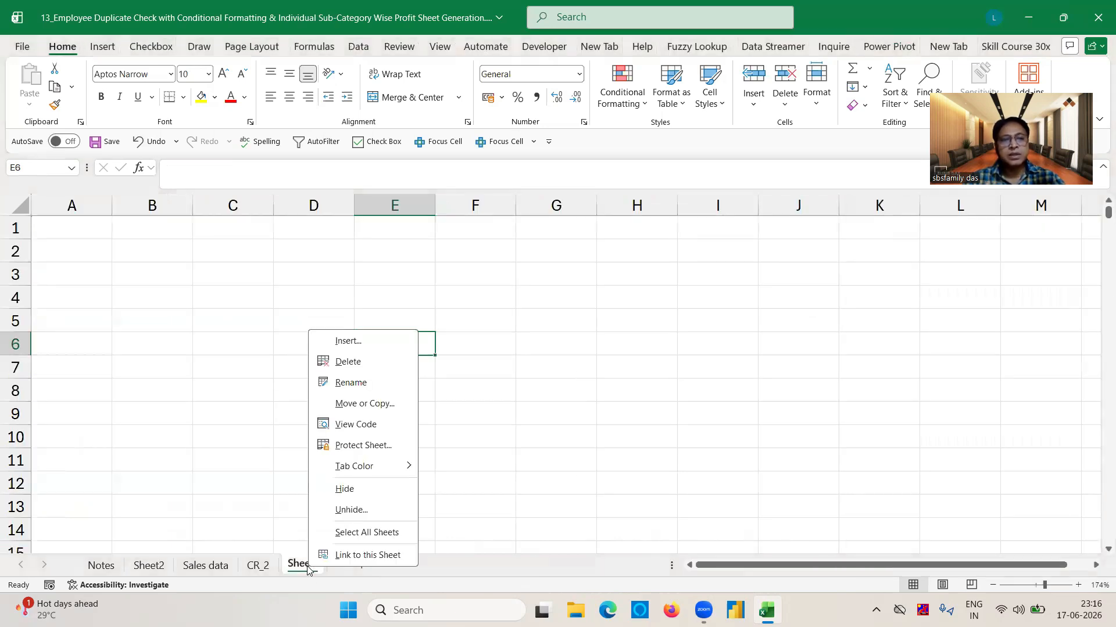
pyautogui.click(351, 367)
pyautogui.click(593, 331)
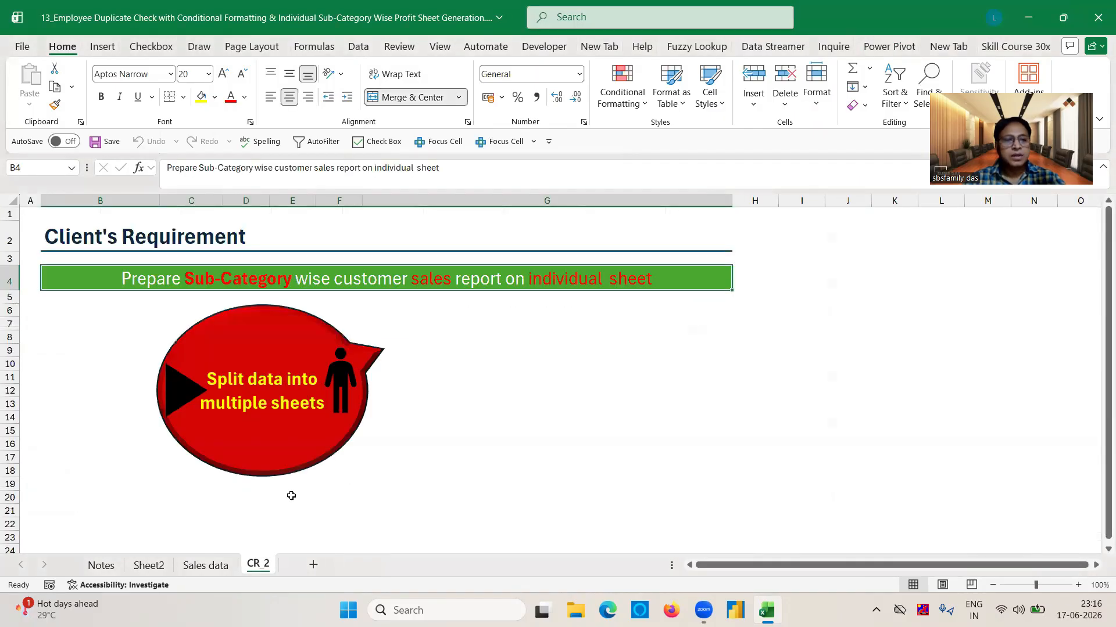
# Step: Rename the PivotTable worksheet Sheet2 as pivot
pyautogui.click(148, 566)
pyautogui.rightClick(148, 565)
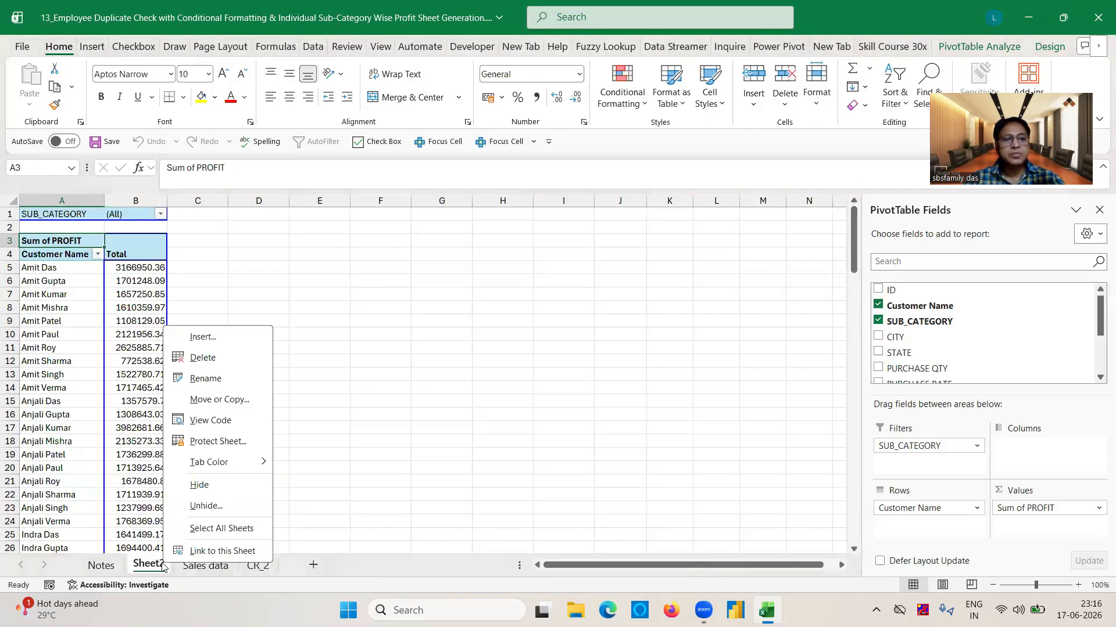
pyautogui.click(210, 378)
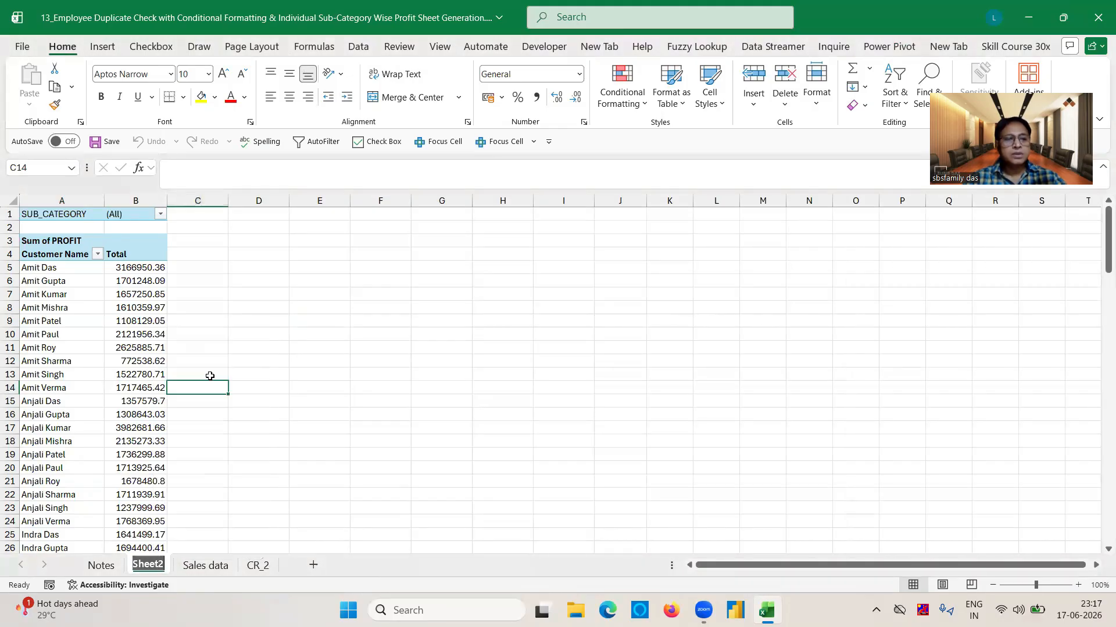
pyautogui.write('pivot')
pyautogui.press('Return')
pyautogui.click(136, 382)
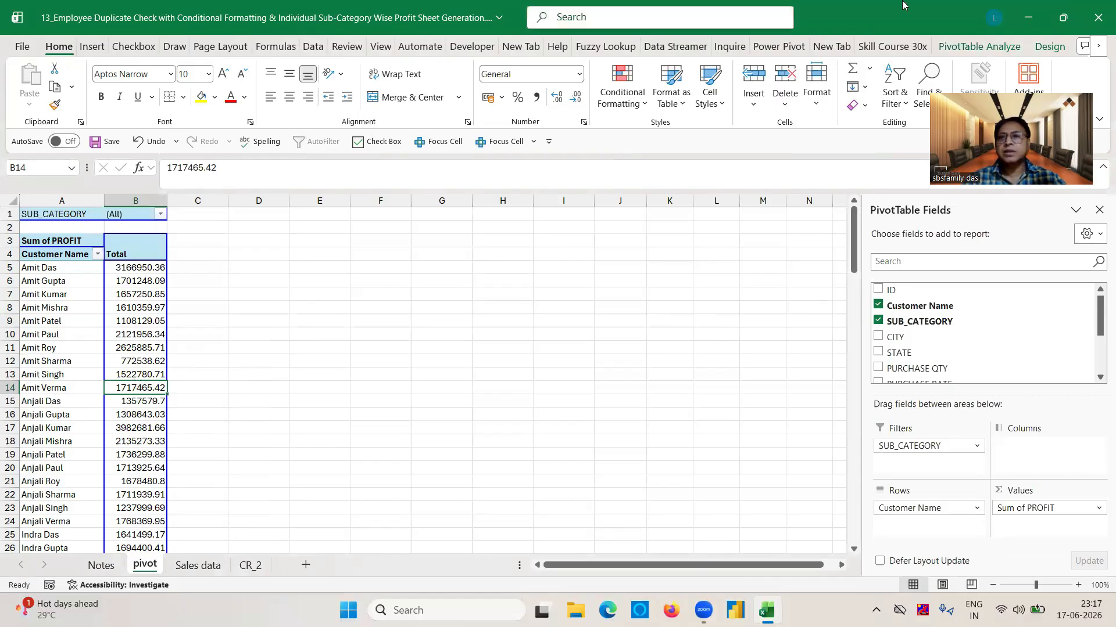
# Step: Generate a separate report sheet for every SUB_CATEGORY from the PivotTable using Show Report Filter Pages
pyautogui.click(580, 336)
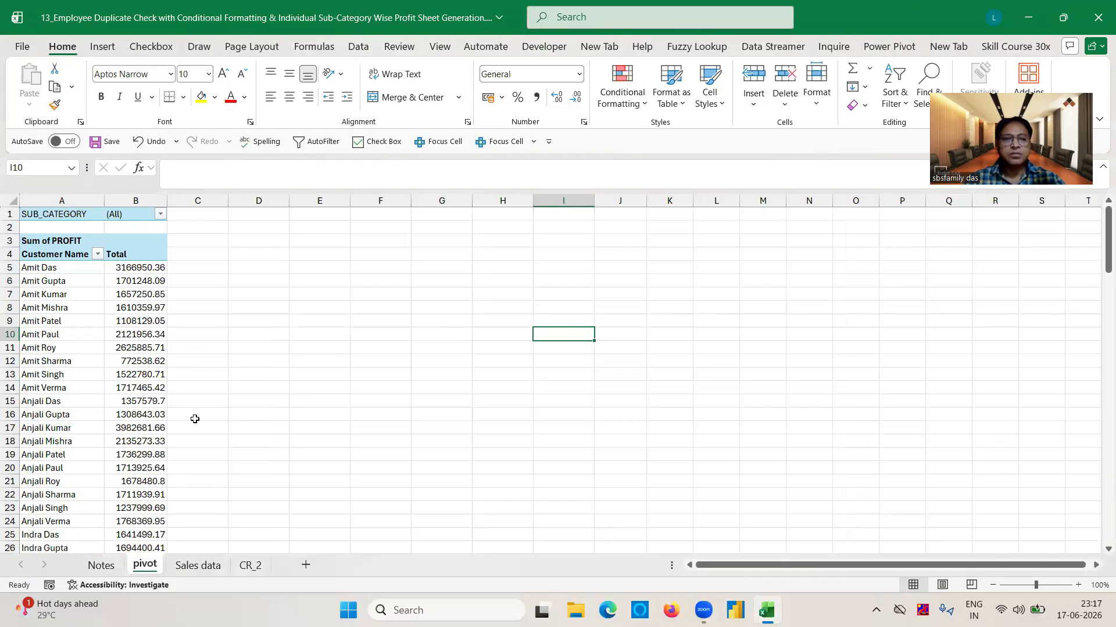
pyautogui.click(115, 411)
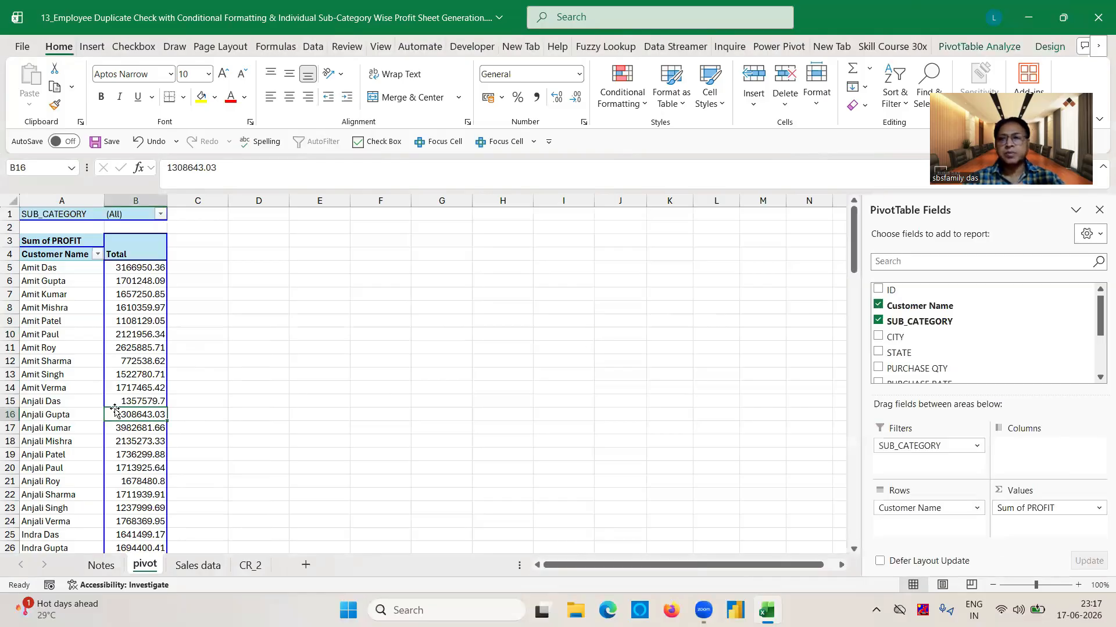
pyautogui.click(980, 46)
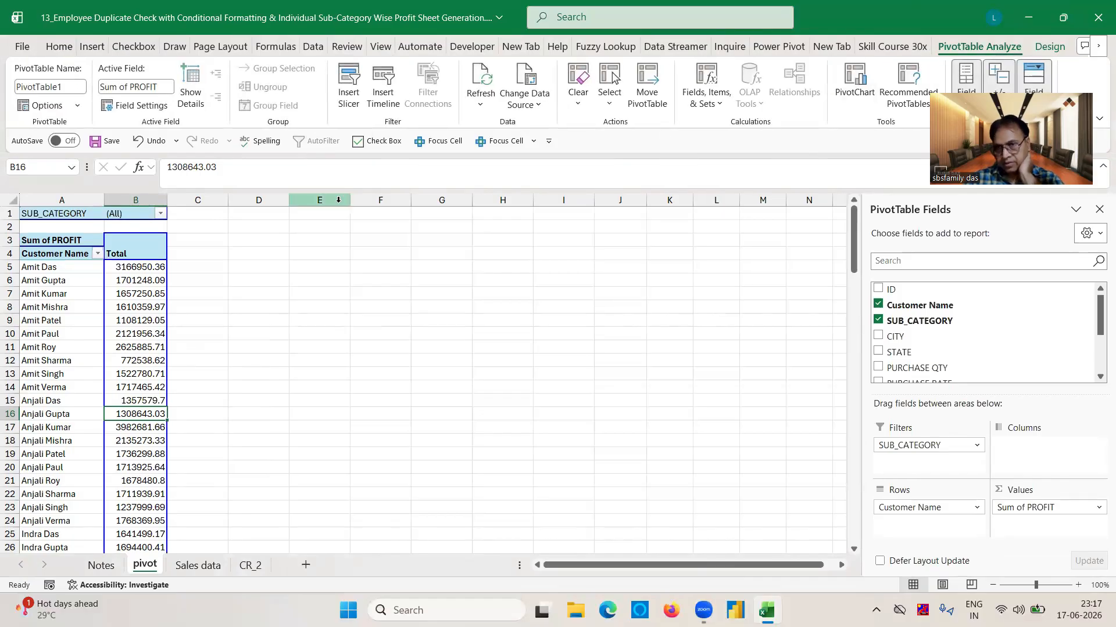
pyautogui.click(78, 106)
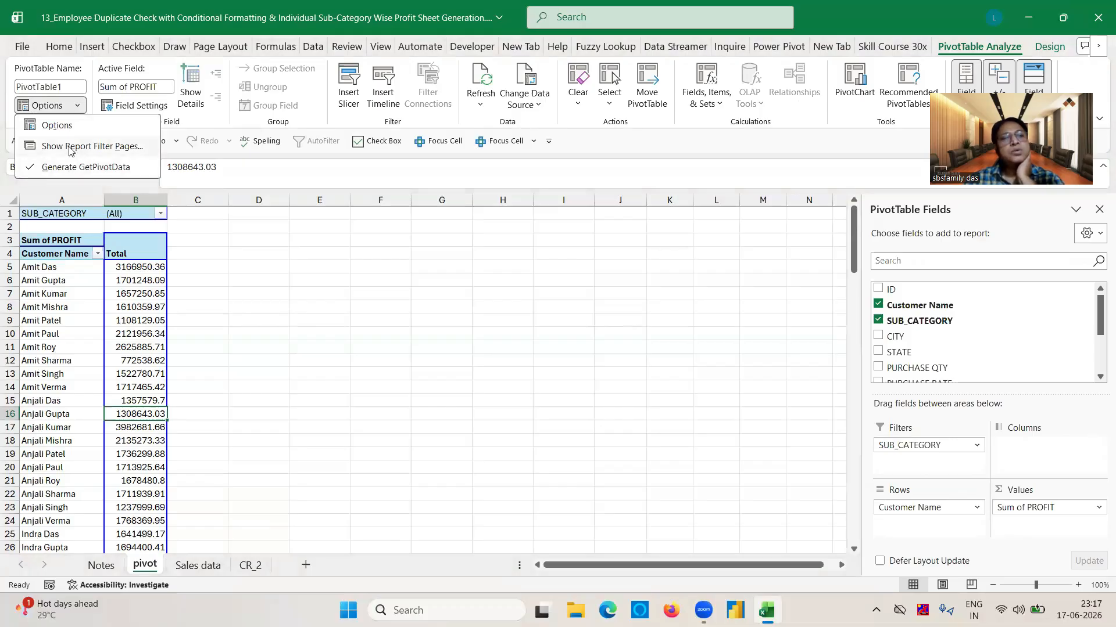
pyautogui.click(108, 149)
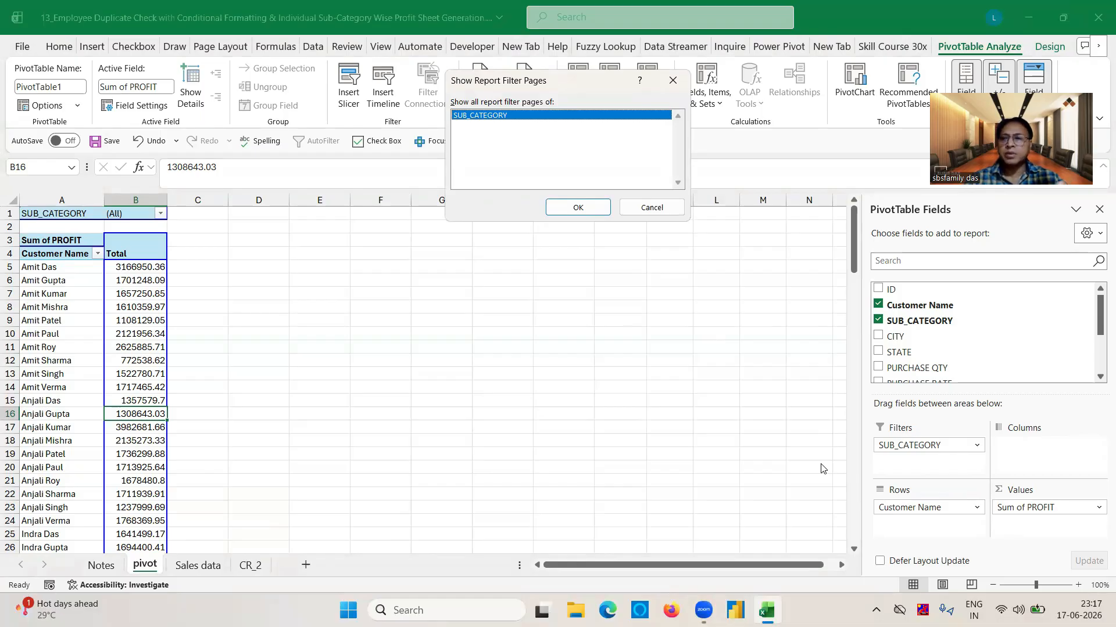
pyautogui.click(578, 209)
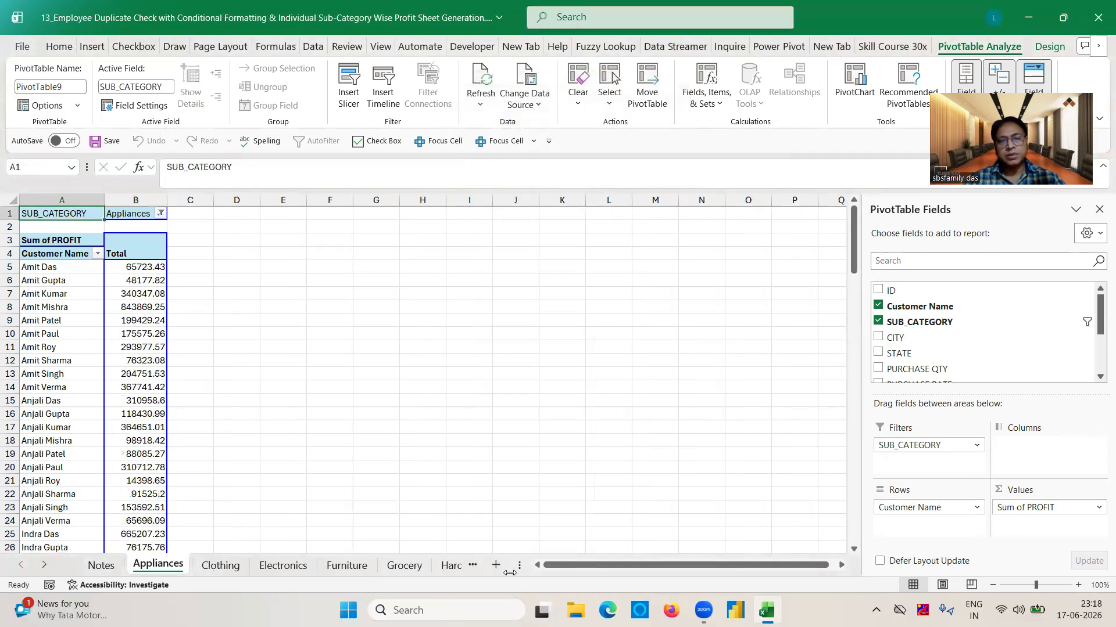
# Step: Reorder the worksheets so that Sales data, pivot and CR_2 follow Notes, ahead of the sub-category sheets
pyautogui.moveTo(521, 567); pyautogui.dragTo(828, 542)
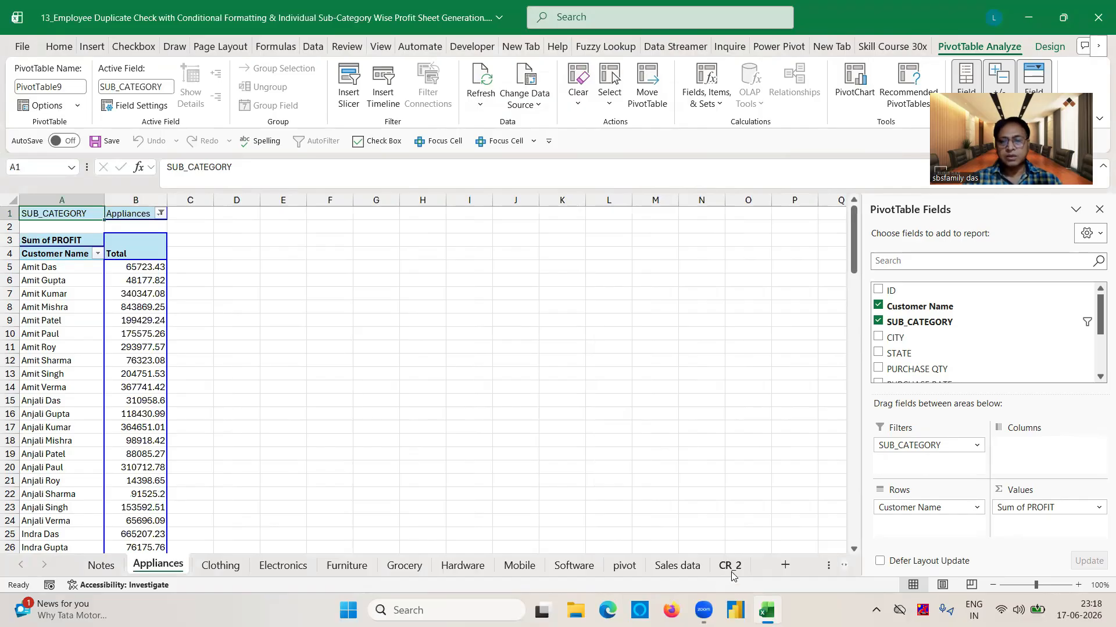
pyautogui.moveTo(729, 571); pyautogui.dragTo(167, 571)
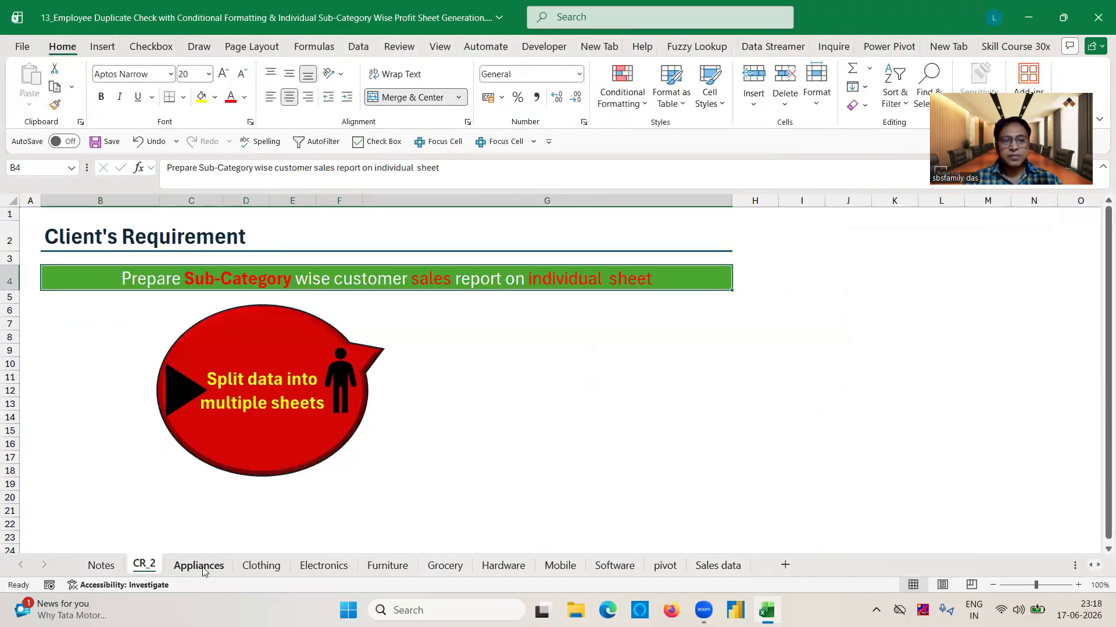
pyautogui.click(711, 568)
pyautogui.moveTo(612, 571); pyautogui.dragTo(134, 569)
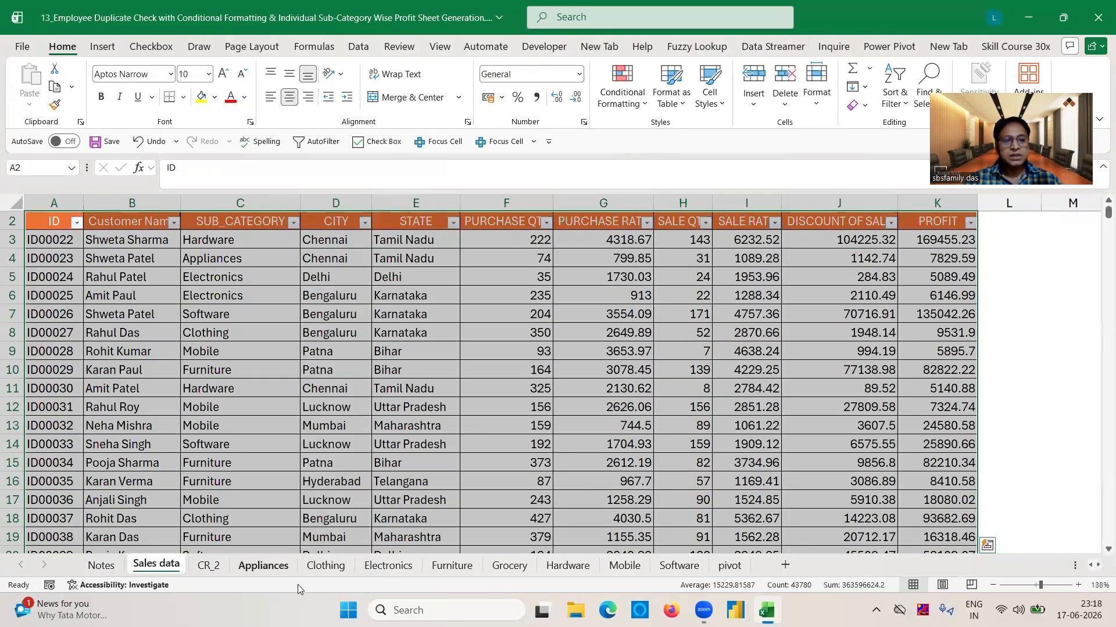
pyautogui.moveTo(721, 572); pyautogui.dragTo(190, 577)
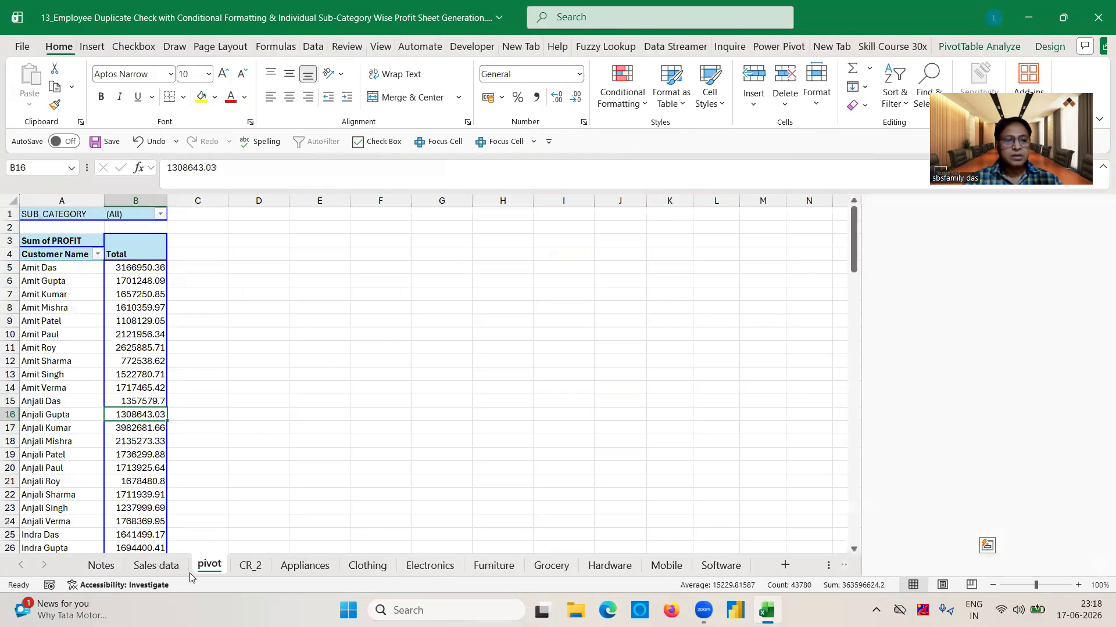
# Step: Review the customer profit reports on the sub-category sheets from Appliances to Software, and the source report on the pivot sheet
pyautogui.click(302, 566)
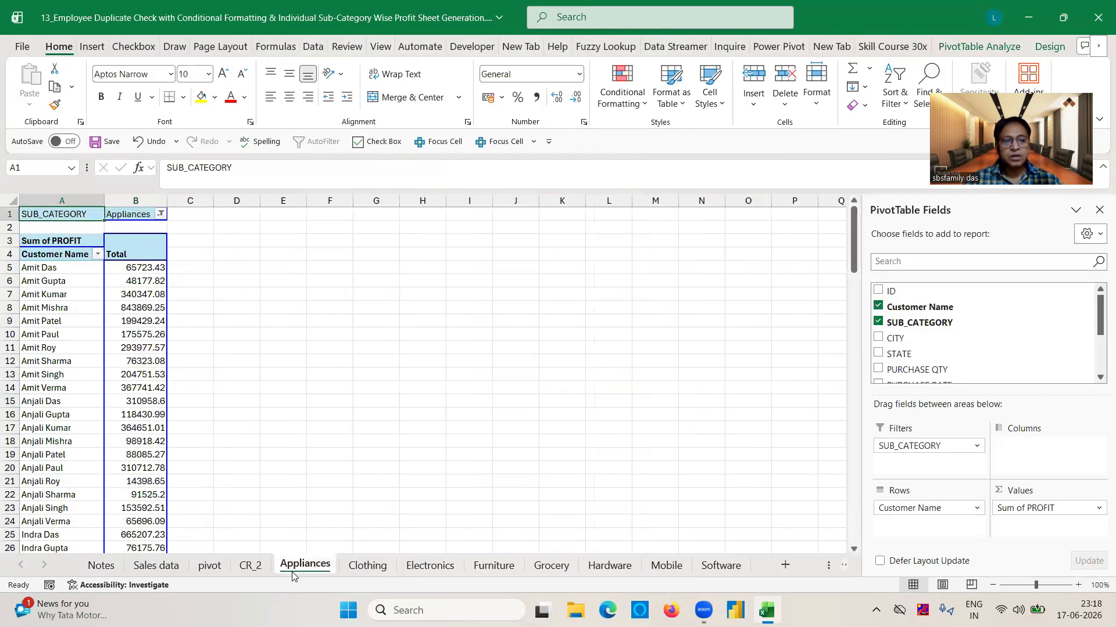
pyautogui.click(370, 573)
pyautogui.click(423, 572)
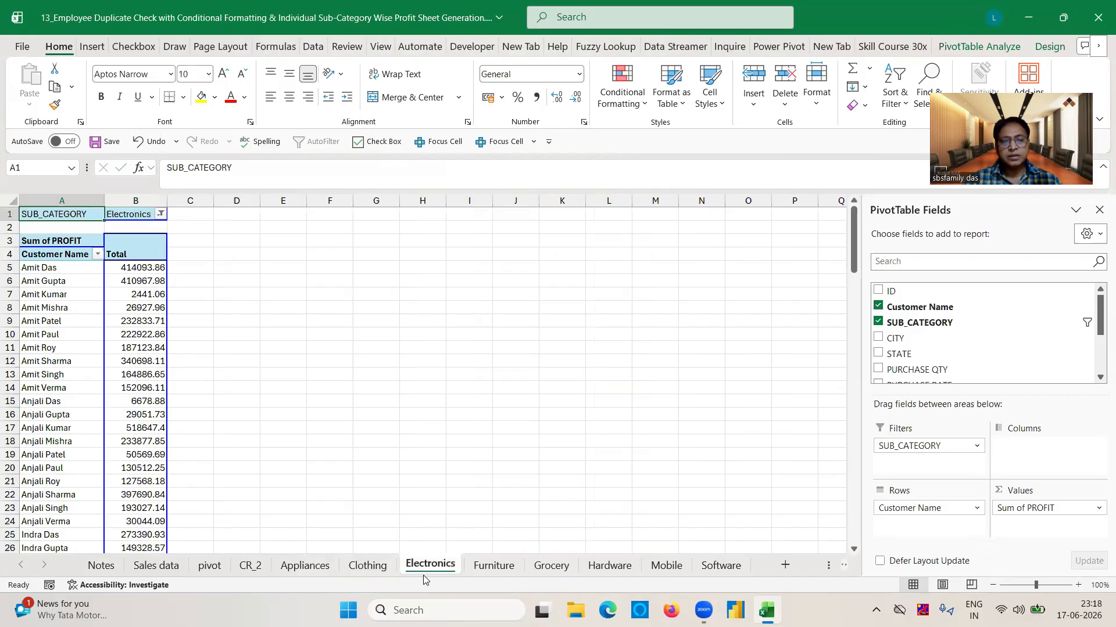
pyautogui.click(498, 569)
pyautogui.click(542, 570)
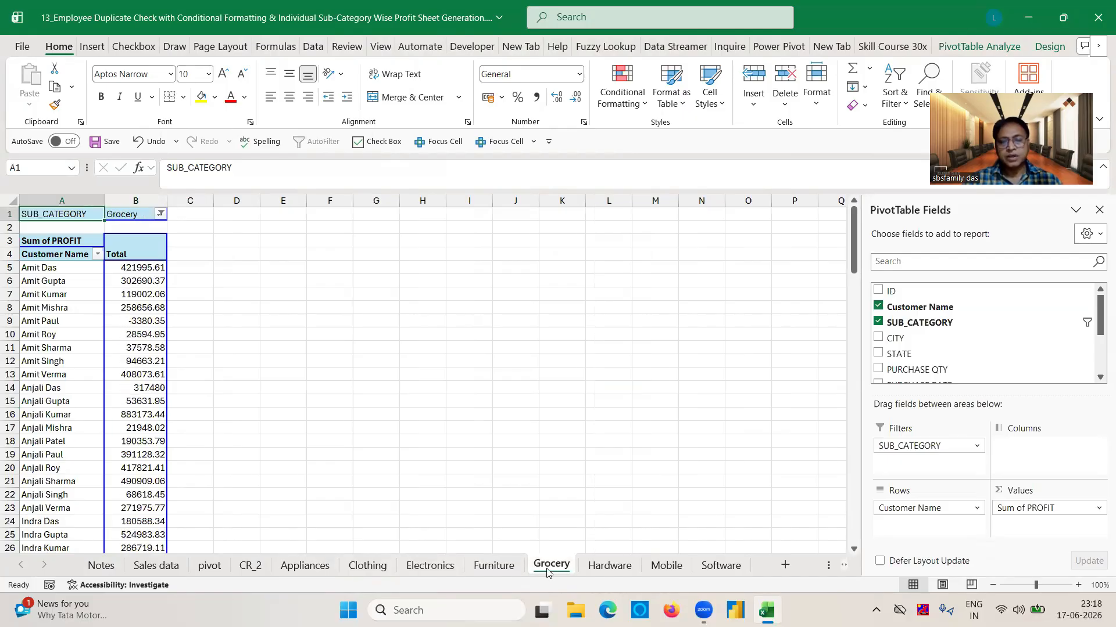
pyautogui.click(600, 572)
pyautogui.click(665, 572)
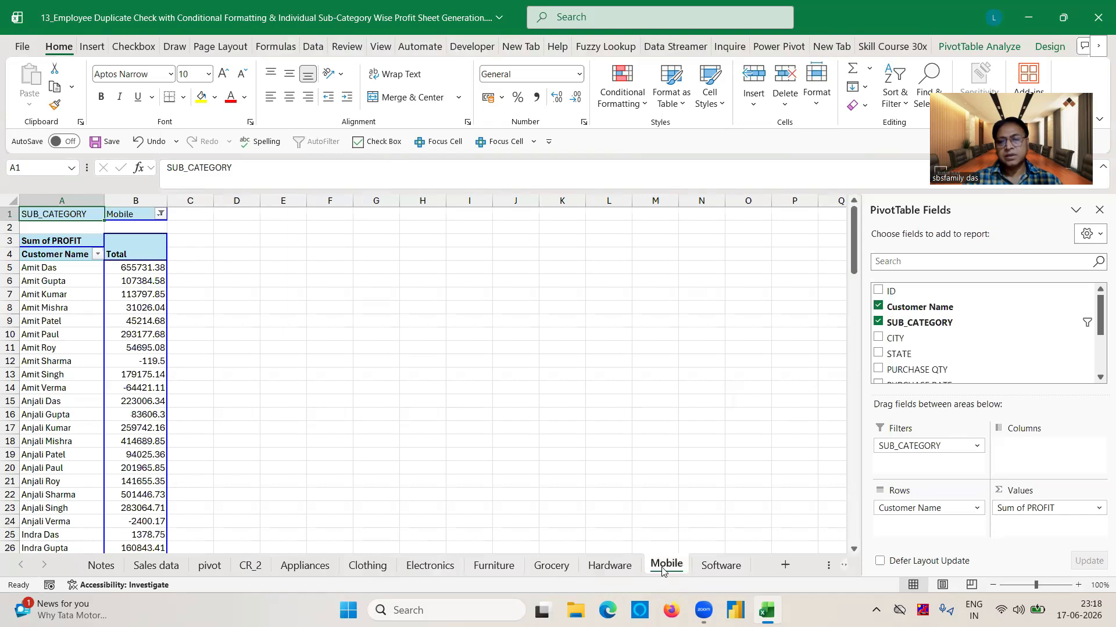
pyautogui.click(717, 571)
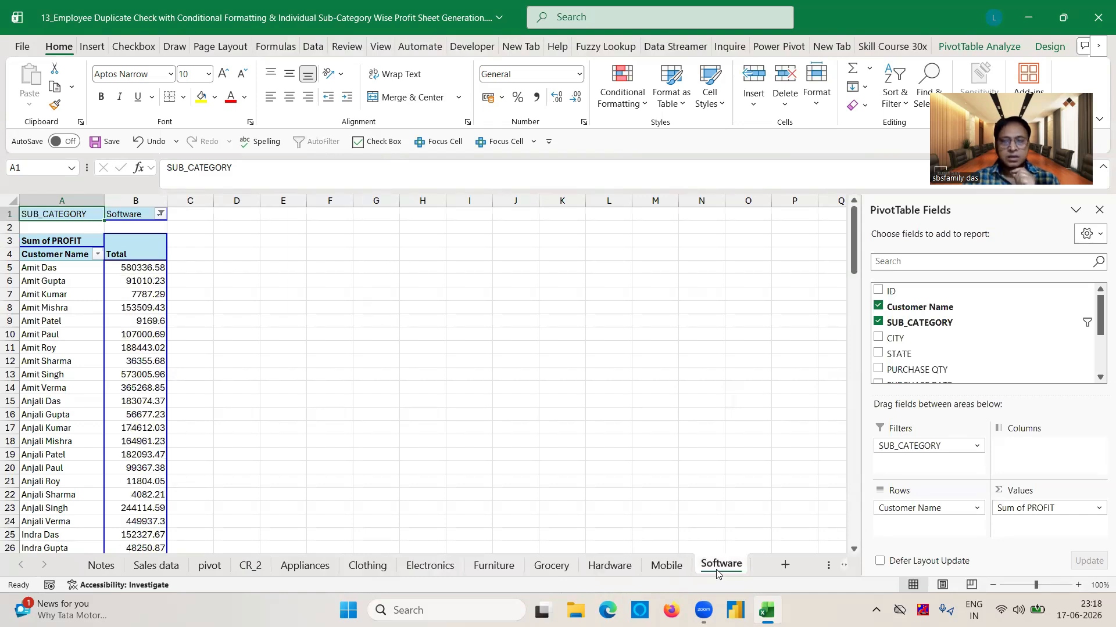
pyautogui.click(208, 566)
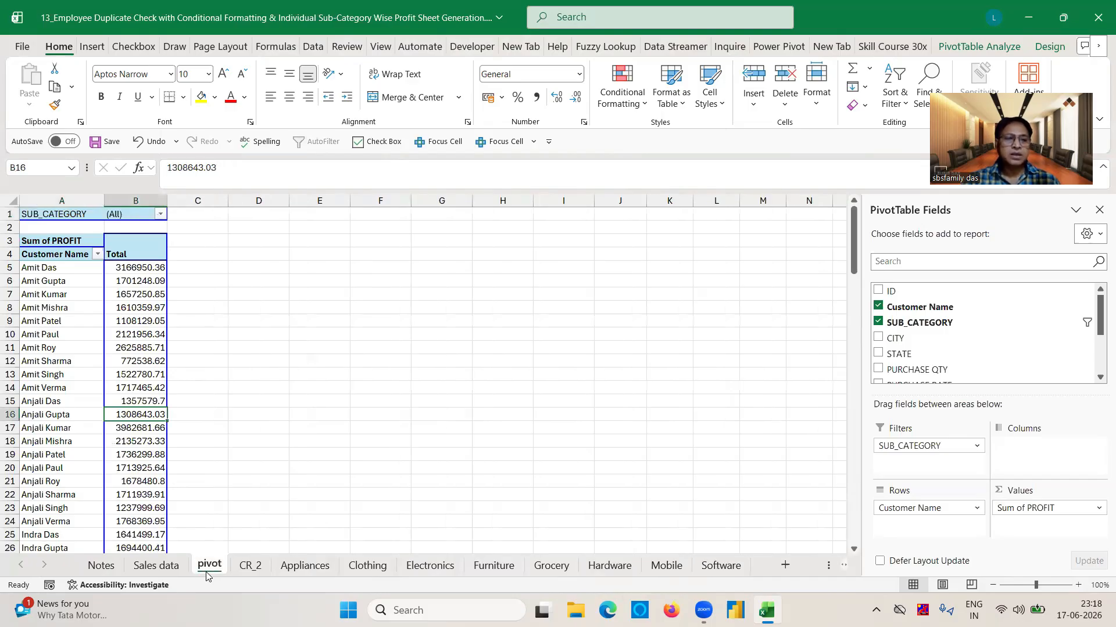
# Step: Select the complete data range on the Sales data sheet, from the ID header through the last PROFIT record
pyautogui.click(170, 569)
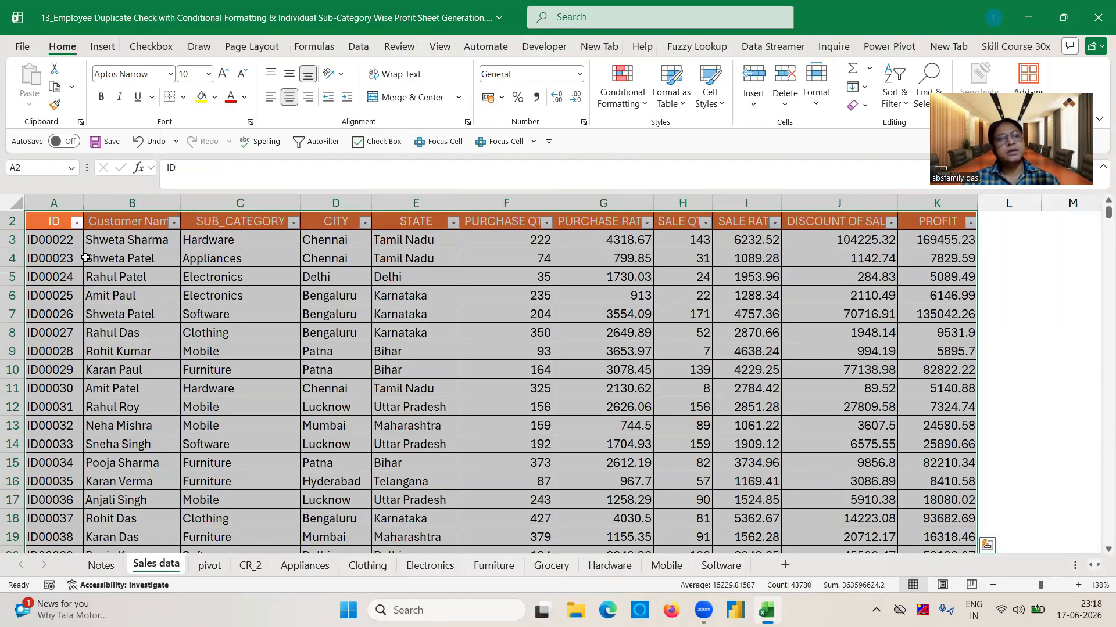
pyautogui.click(51, 223)
pyautogui.hotkey('ctrl', 'shift', 'Right')
pyautogui.hotkey('ctrl', 'shift', 'Down')
pyautogui.press('alt')
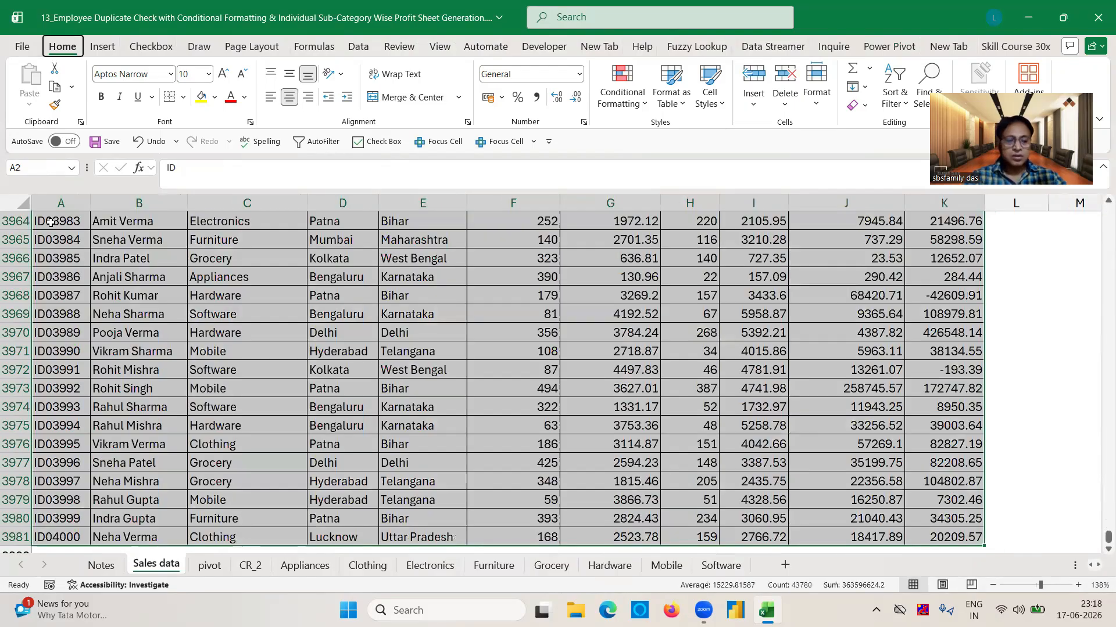
pyautogui.press('n')
pyautogui.press('v')
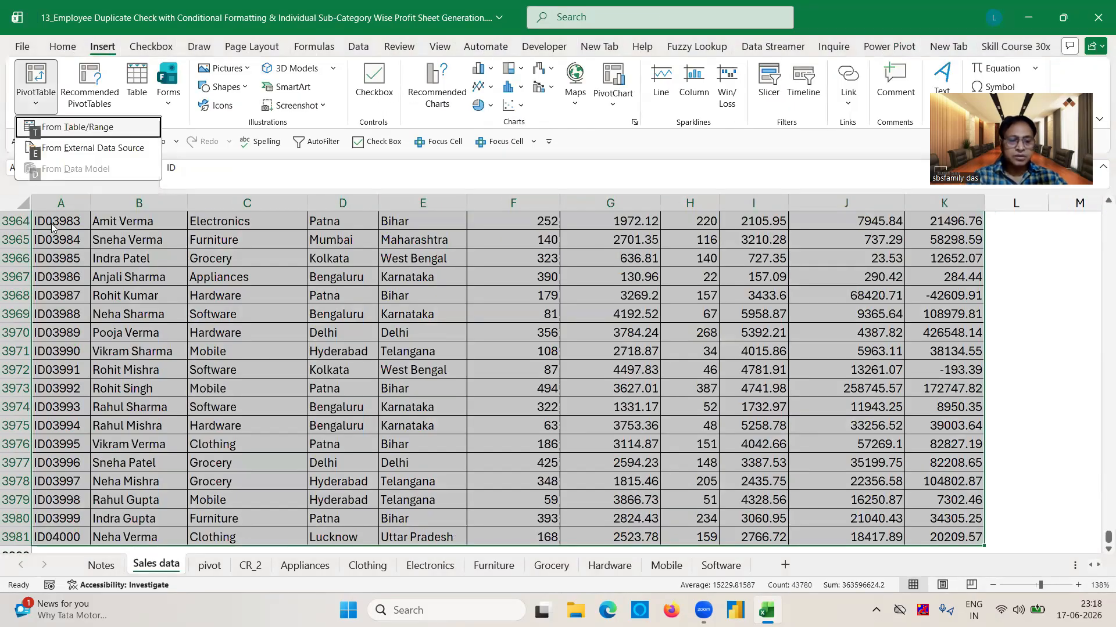
pyautogui.press('Escape')
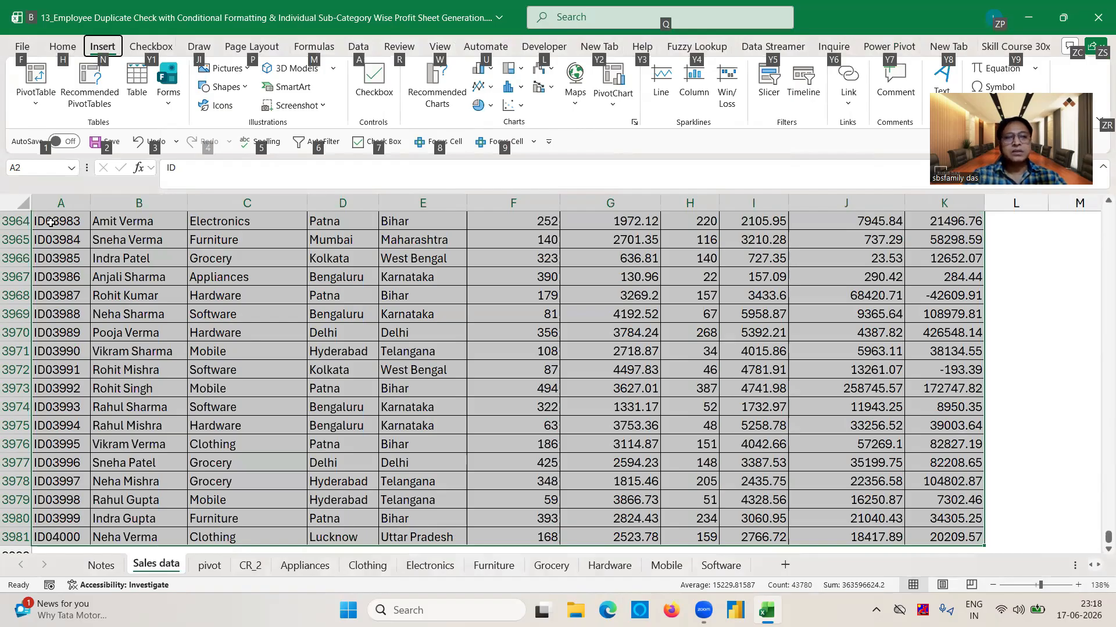
# Step: Convert the selected range A2:K3981 into a table with headers and go to its last record
pyautogui.hotkey('ctrl', 't')
pyautogui.click(575, 206)
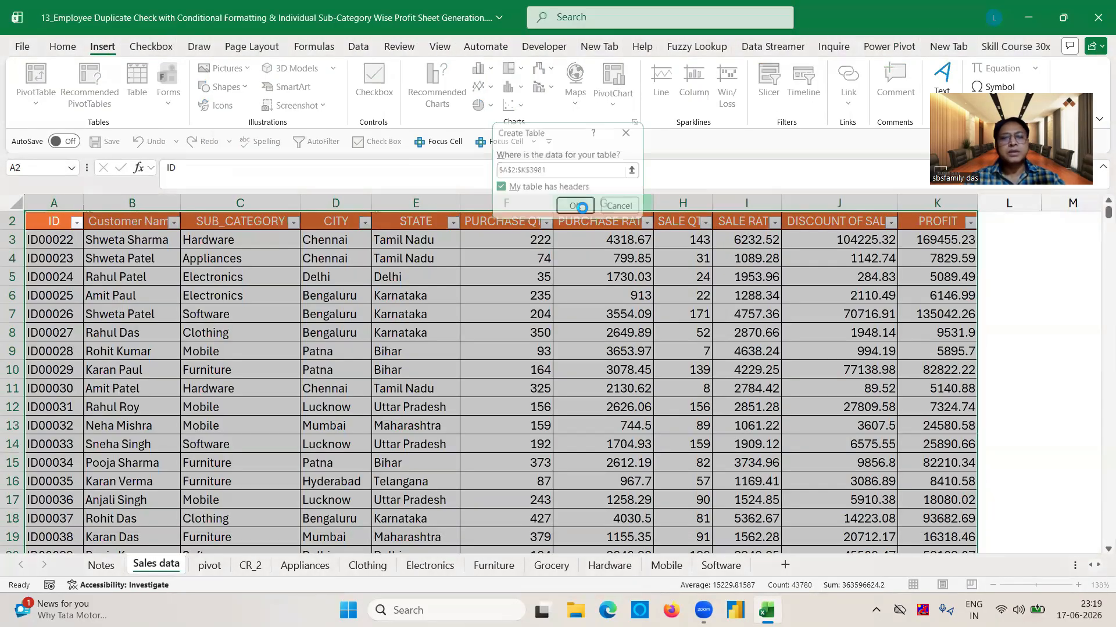
pyautogui.moveTo(114, 501); pyautogui.dragTo(120, 527)
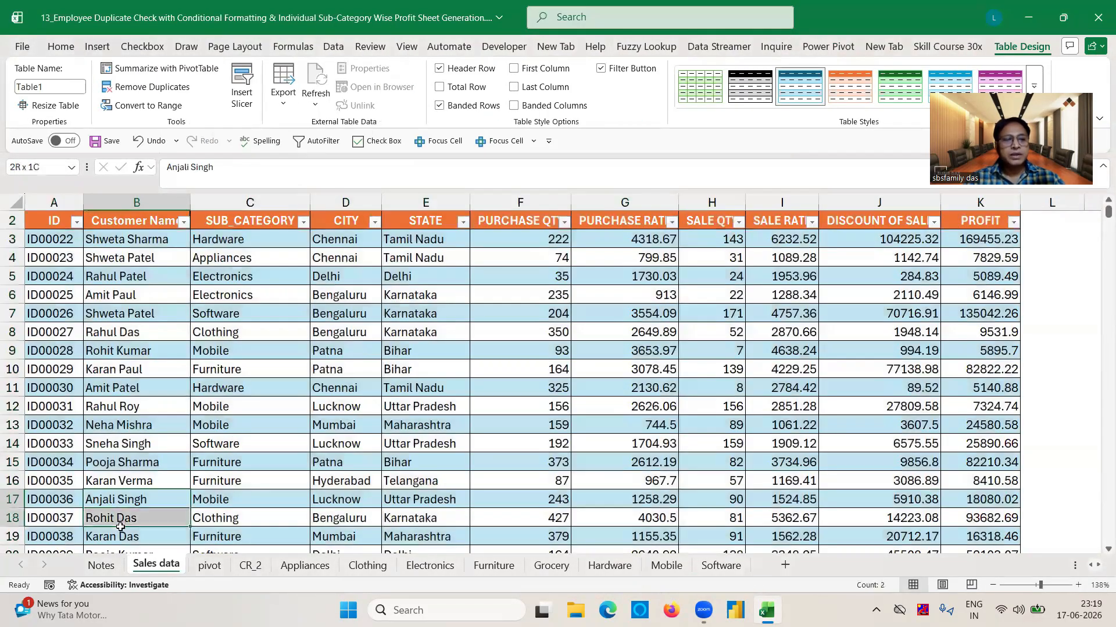
pyautogui.click(114, 518)
pyautogui.hotkey('ctrl', 'Down')
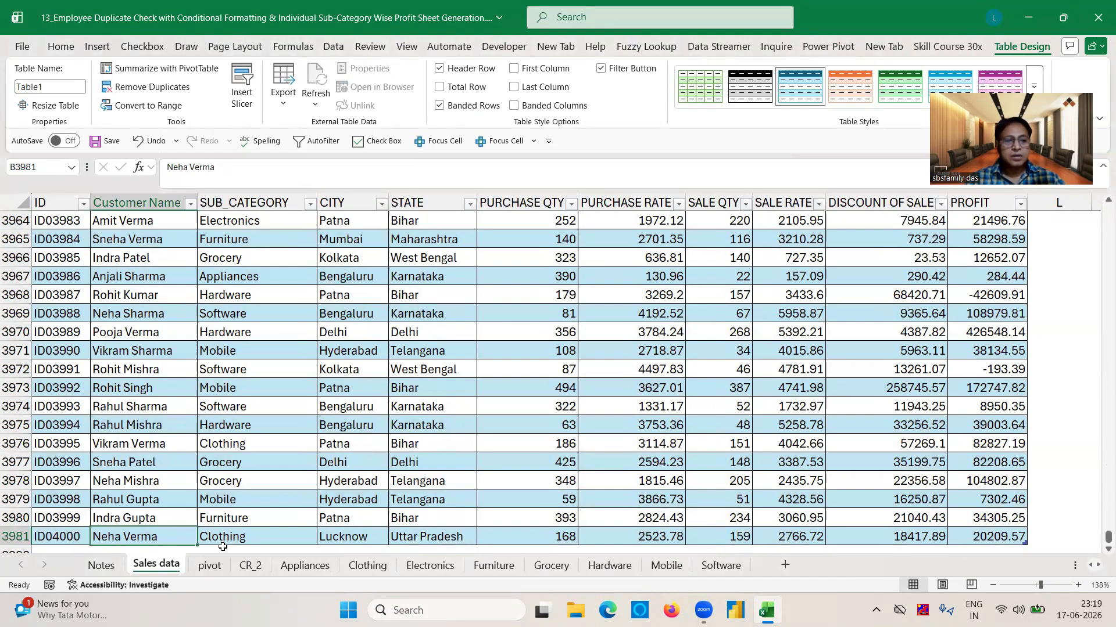
# Step: Examine the customer profit report on the Appliances sheet down to its Grand Total row
pyautogui.click(304, 565)
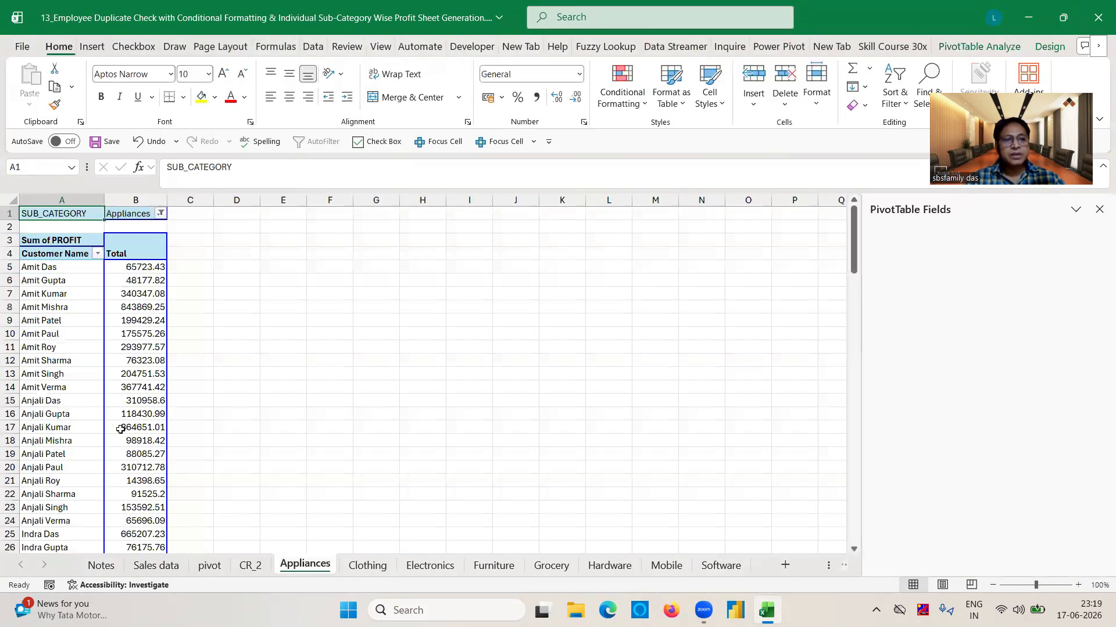
pyautogui.click(53, 420)
pyautogui.click(54, 422)
pyautogui.press('Down')
pyautogui.press('Down')
pyautogui.press('Down')
pyautogui.press('Down')
pyautogui.press('Down')
pyautogui.press('Down')
pyautogui.press('Down')
pyautogui.press('Down')
pyautogui.press('Down')
pyautogui.press('Down')
pyautogui.press('Down')
pyautogui.press('Down')
pyautogui.press('Down')
pyautogui.press('Down')
pyautogui.press('Down')
pyautogui.press('Down')
pyautogui.press('Down')
pyautogui.press('Down')
pyautogui.press('Down')
pyautogui.press('Down')
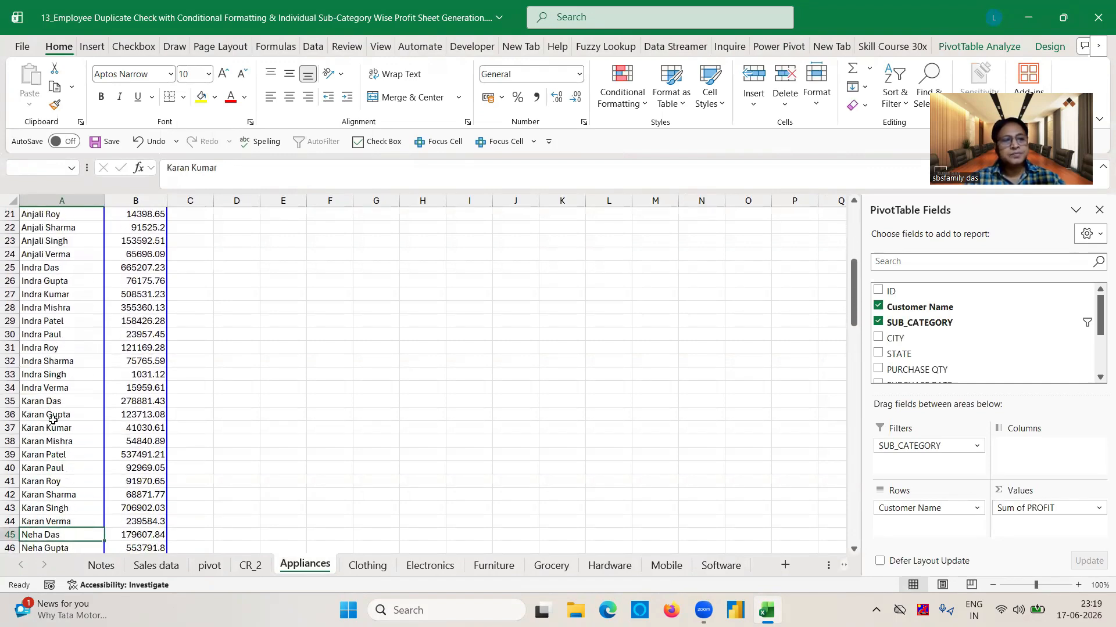
pyautogui.press('Down')
pyautogui.press('Down')
pyautogui.press('Down')
pyautogui.press('Down')
pyautogui.press('Down')
pyautogui.press('Down')
pyautogui.press('Down')
pyautogui.press('Down')
pyautogui.press('Down')
pyautogui.press('Down')
pyautogui.press('Down')
pyautogui.press('Down')
pyautogui.press('Down')
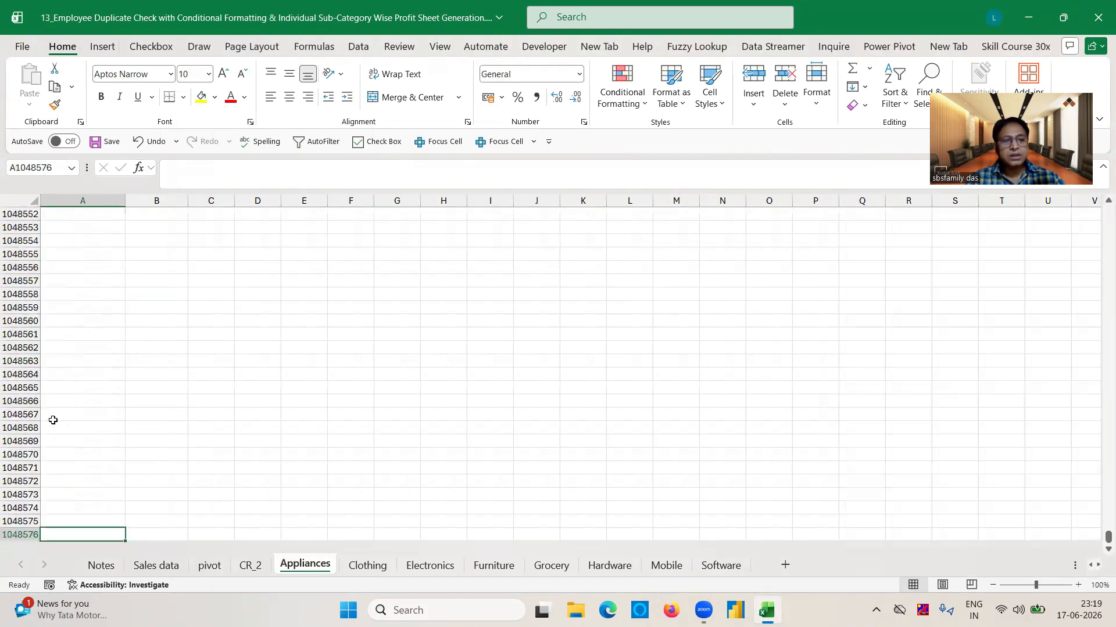
pyautogui.press('Up')
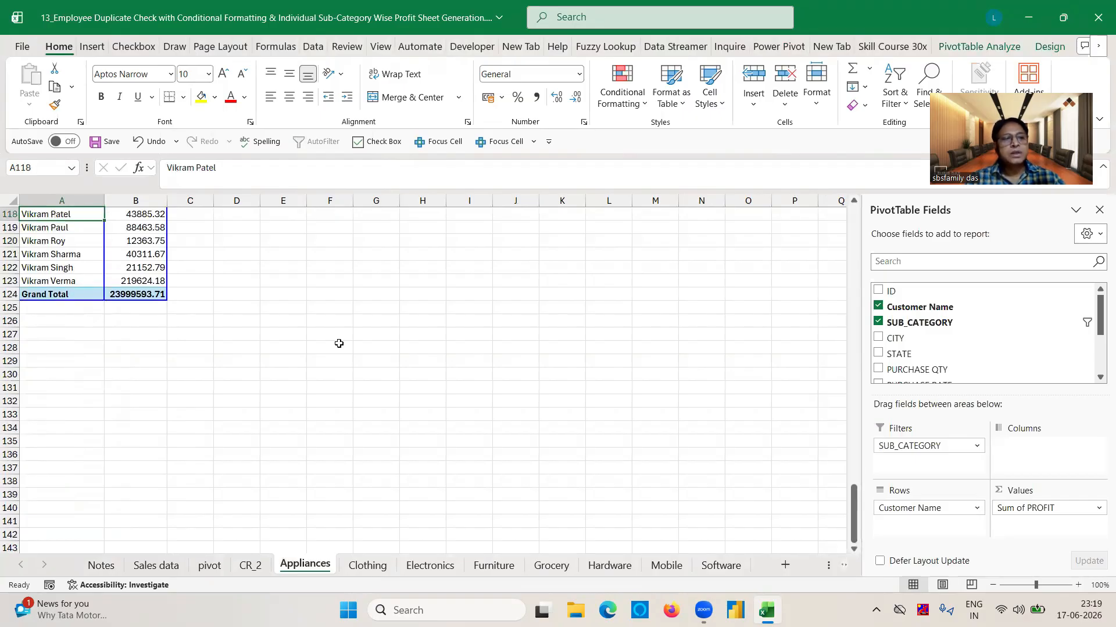
pyautogui.click(144, 296)
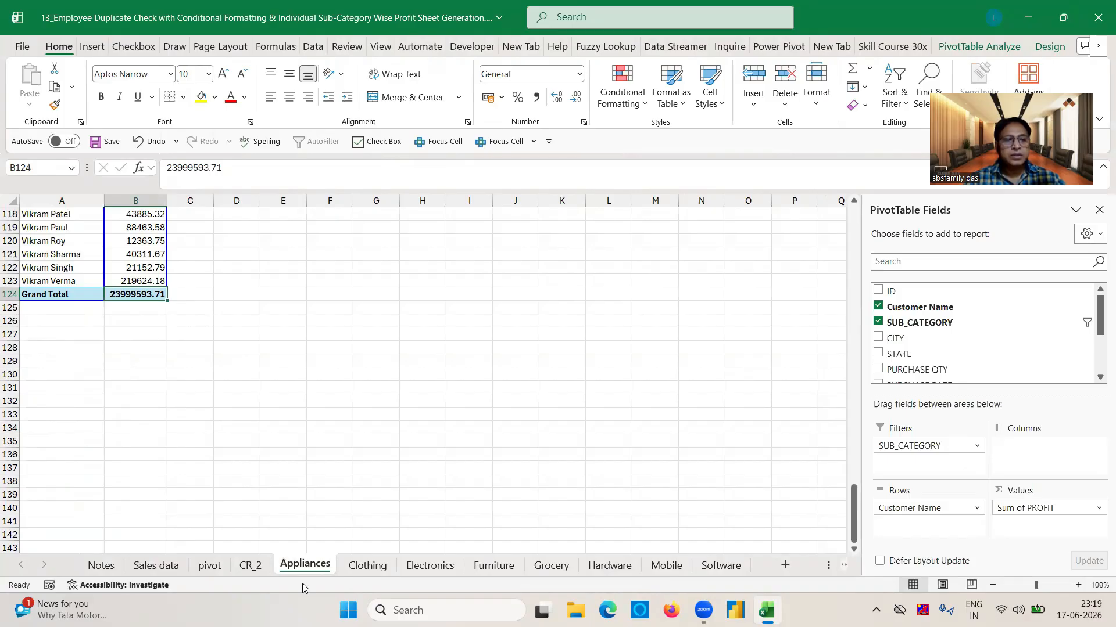
# Step: Append a record in row 3982 of the Sales data table by filling down the record above across columns A to K
pyautogui.click(209, 566)
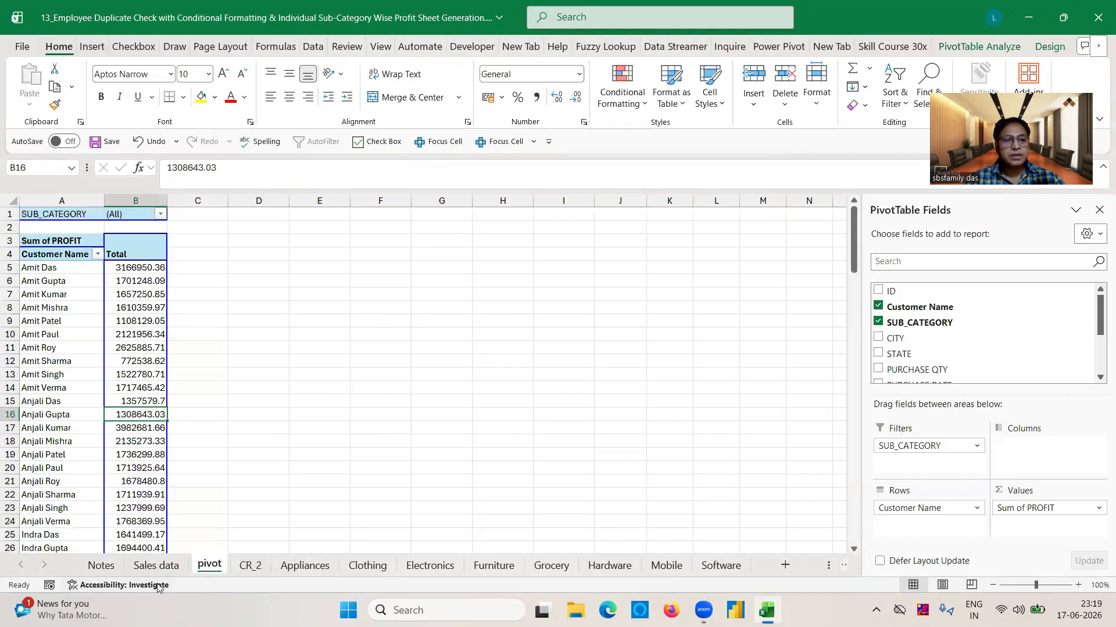
pyautogui.click(155, 565)
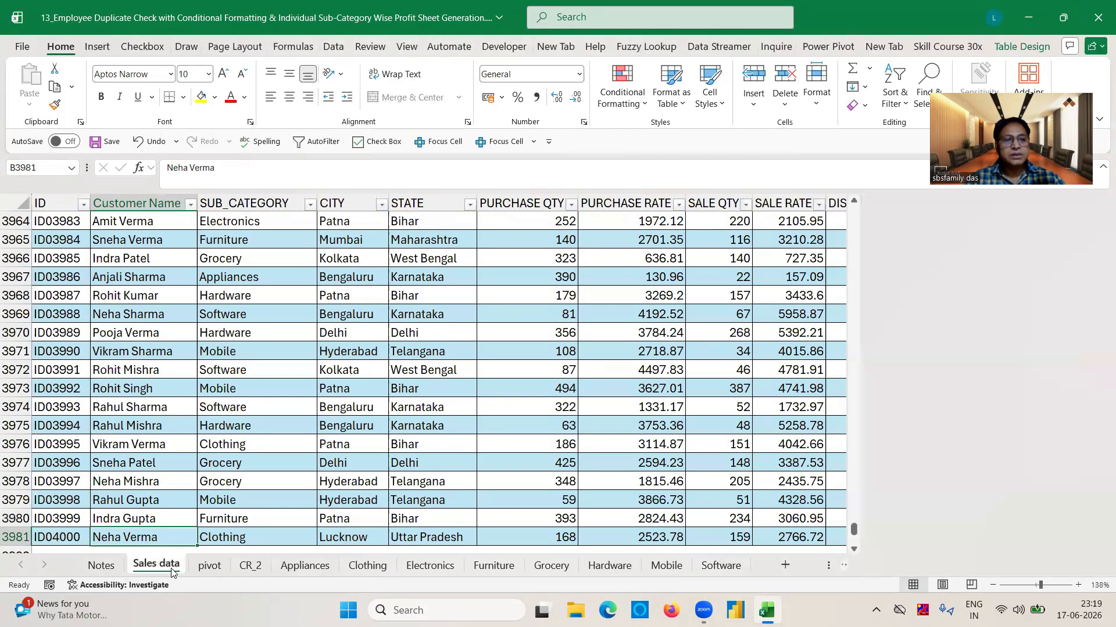
pyautogui.scroll(-1, 113, 535)
pyautogui.press('Down')
pyautogui.press('Down')
pyautogui.press('Up')
pyautogui.press('Up')
pyautogui.press('Up')
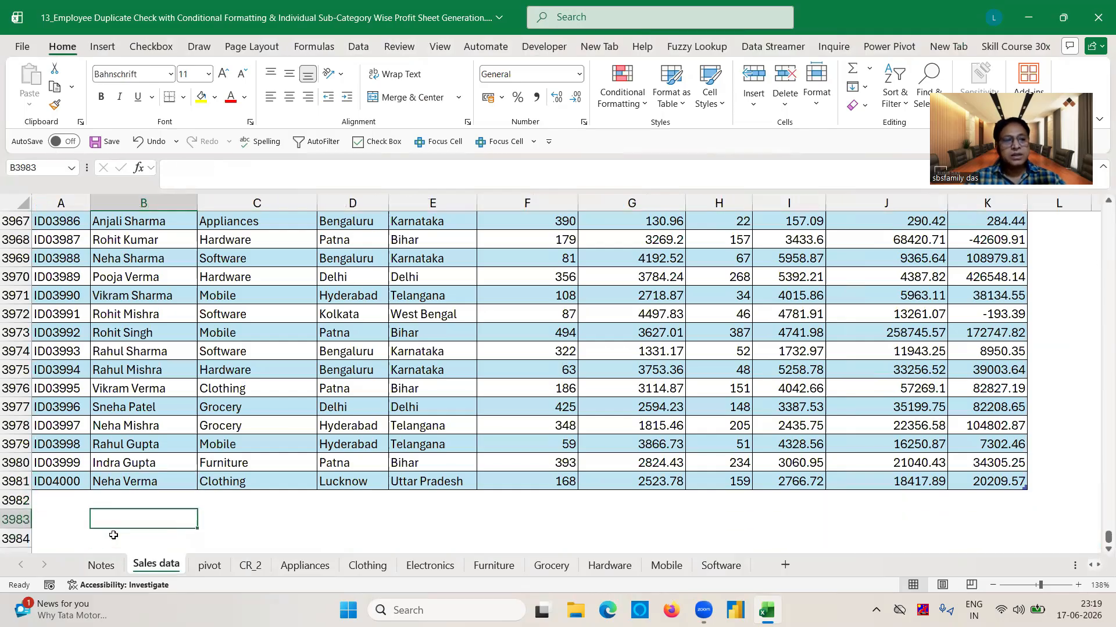
pyautogui.press('Left')
pyautogui.press('Down')
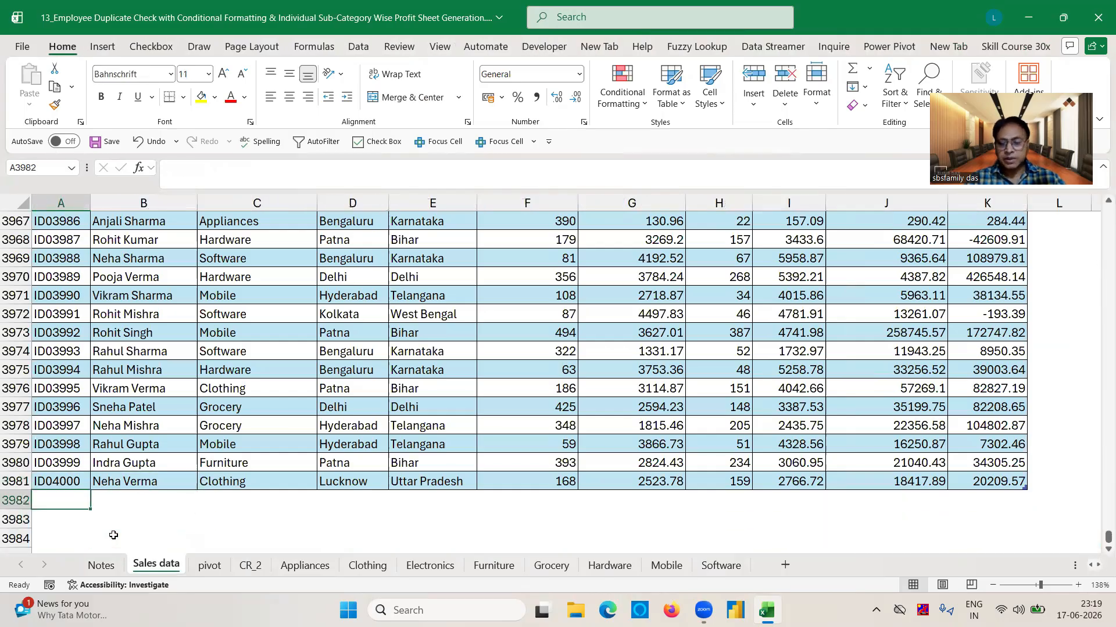
pyautogui.hotkey('shift', 'Right')
pyautogui.hotkey('shift', 'Right')
pyautogui.hotkey('shift', 'Right')
pyautogui.hotkey('shift', 'Right')
pyautogui.hotkey('shift', 'Right')
pyautogui.hotkey('shift', 'Right')
pyautogui.hotkey('shift', 'Right')
pyautogui.hotkey('shift', 'Right')
pyautogui.hotkey('shift', 'Right')
pyautogui.hotkey('shift', 'Right')
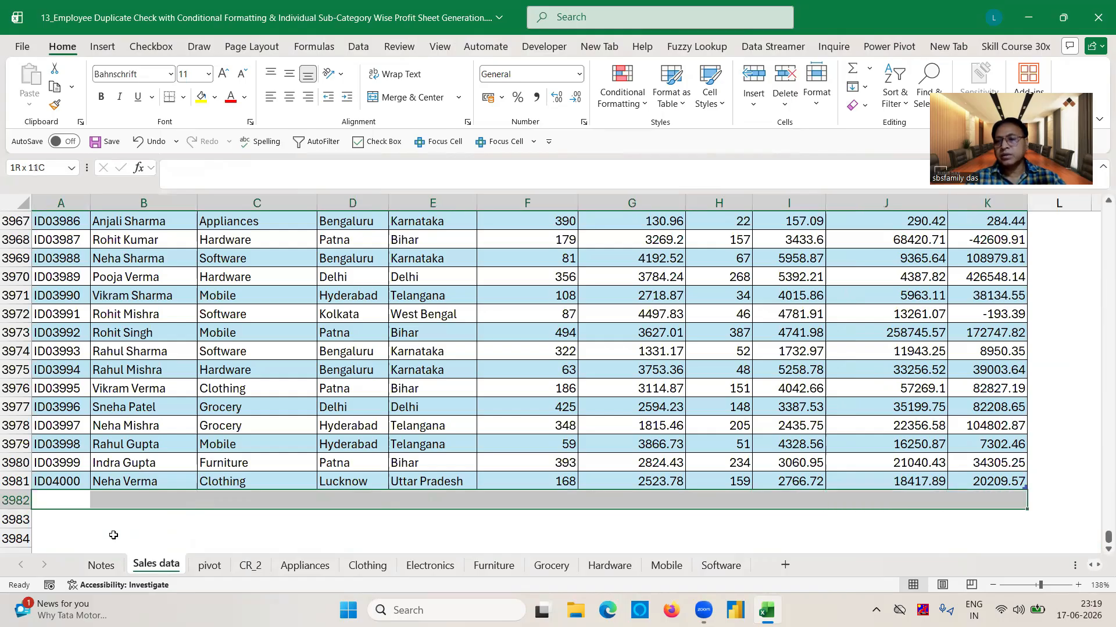
pyautogui.hotkey('ctrl', 'd')
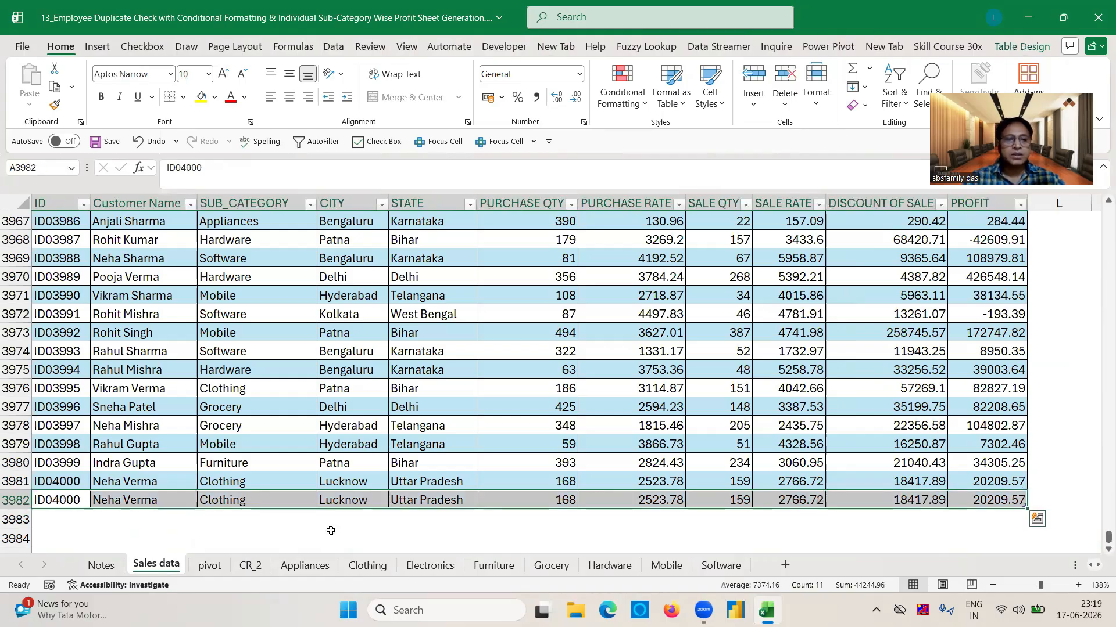
# Step: Set the SUB_CATEGORY of the record in row 3982 to Garments
pyautogui.click(246, 503)
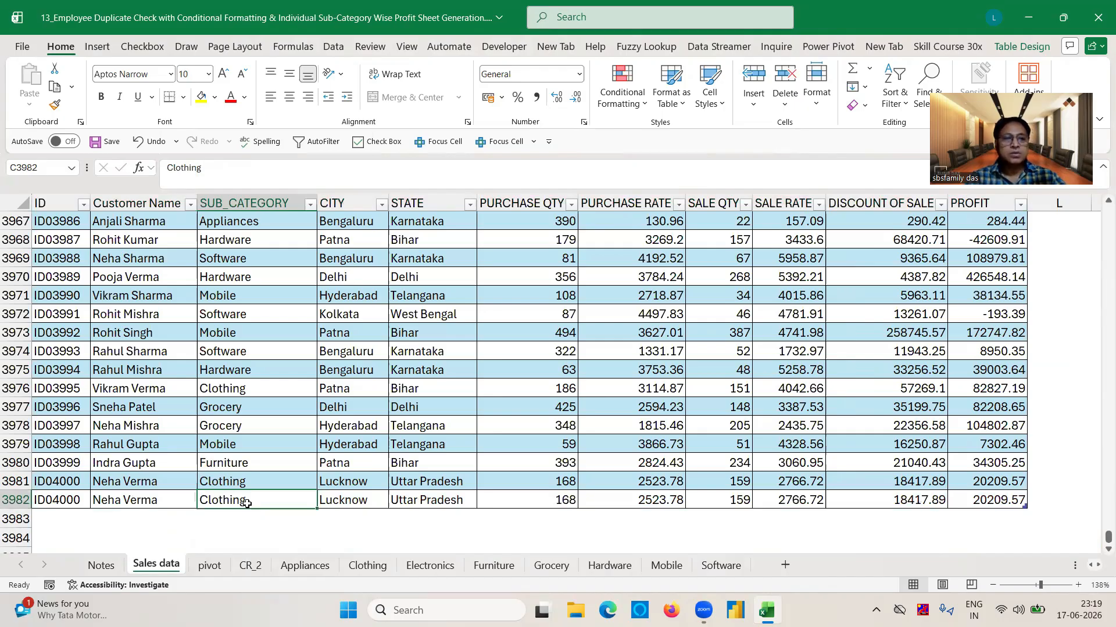
pyautogui.write('G')
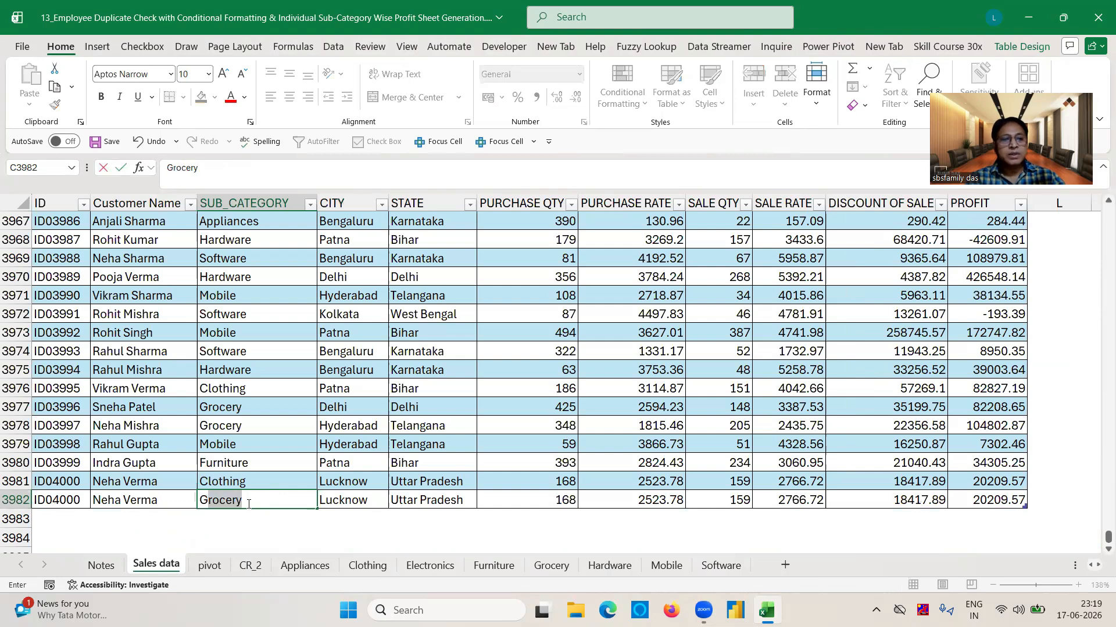
pyautogui.write('arments')
pyautogui.press('Return')
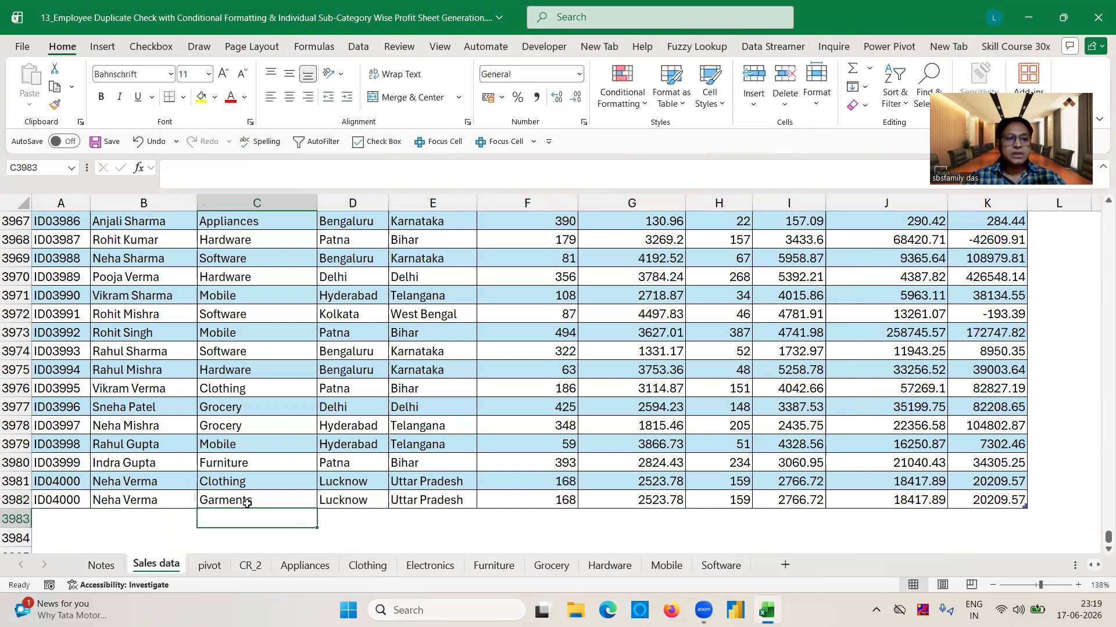
# Step: Refresh the PivotTable on the pivot sheet and check its SUB_CATEGORY filter list for Garments
pyautogui.click(209, 565)
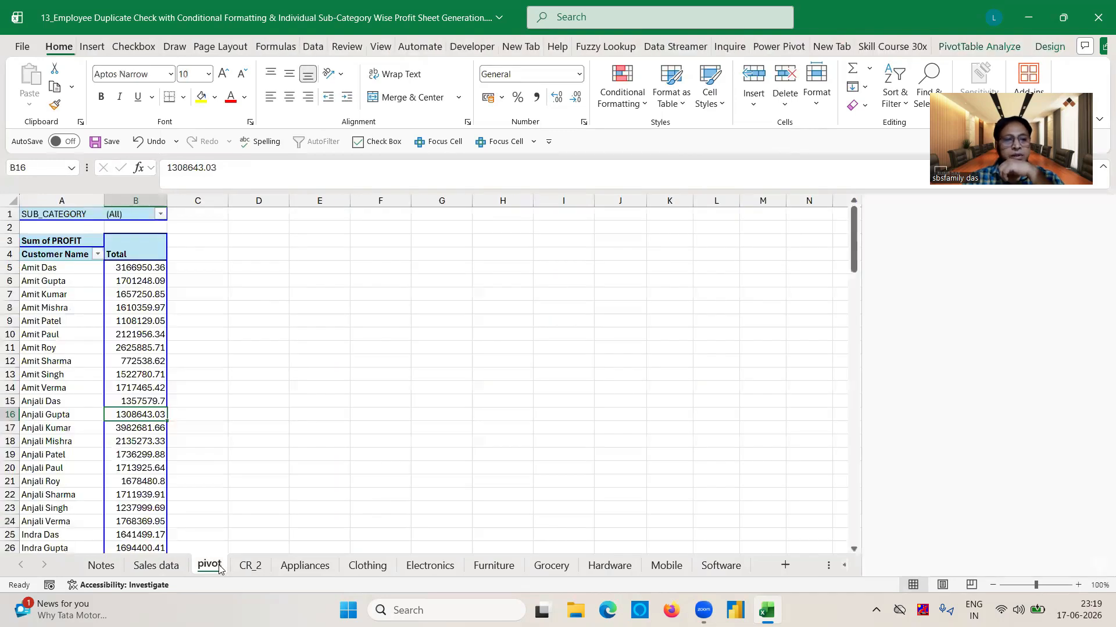
pyautogui.rightClick(128, 386)
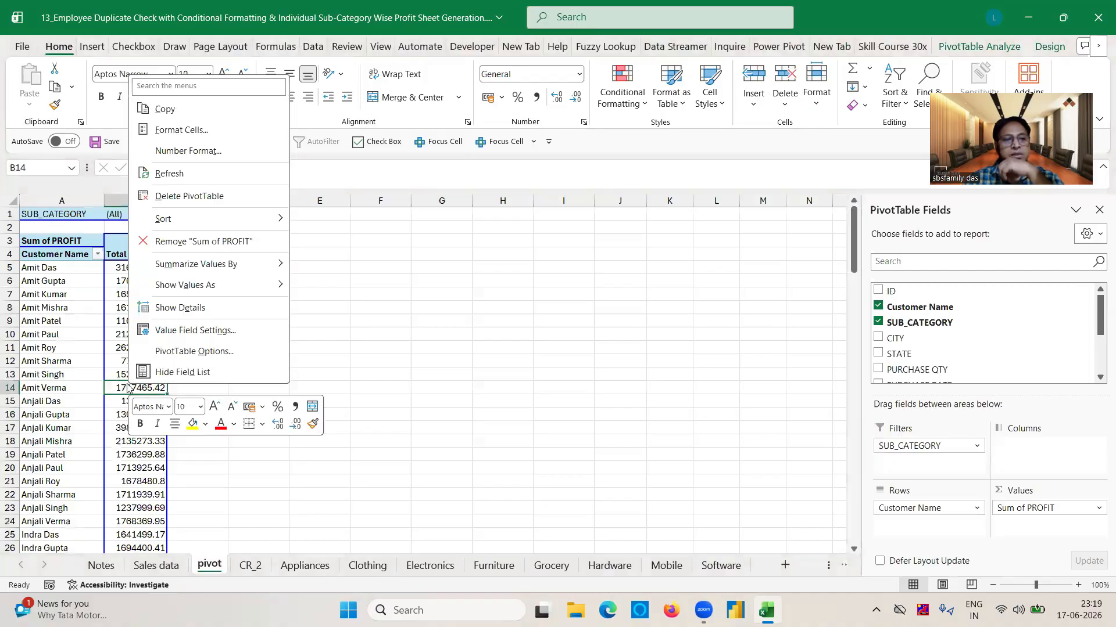
pyautogui.click(169, 174)
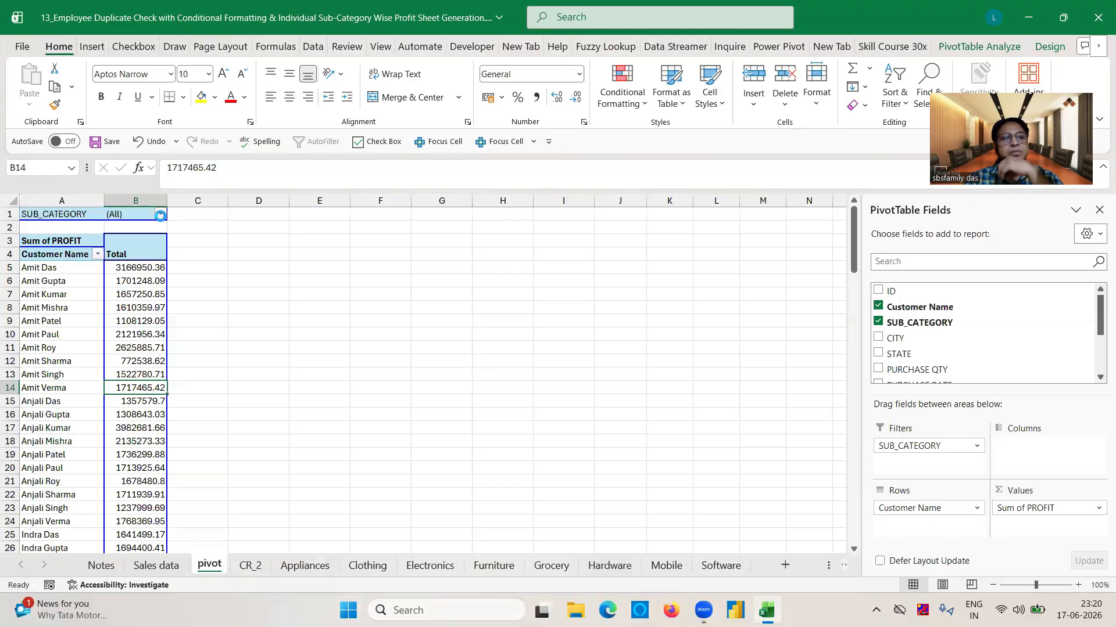
pyautogui.click(161, 215)
pyautogui.scroll(-1, 165, 321)
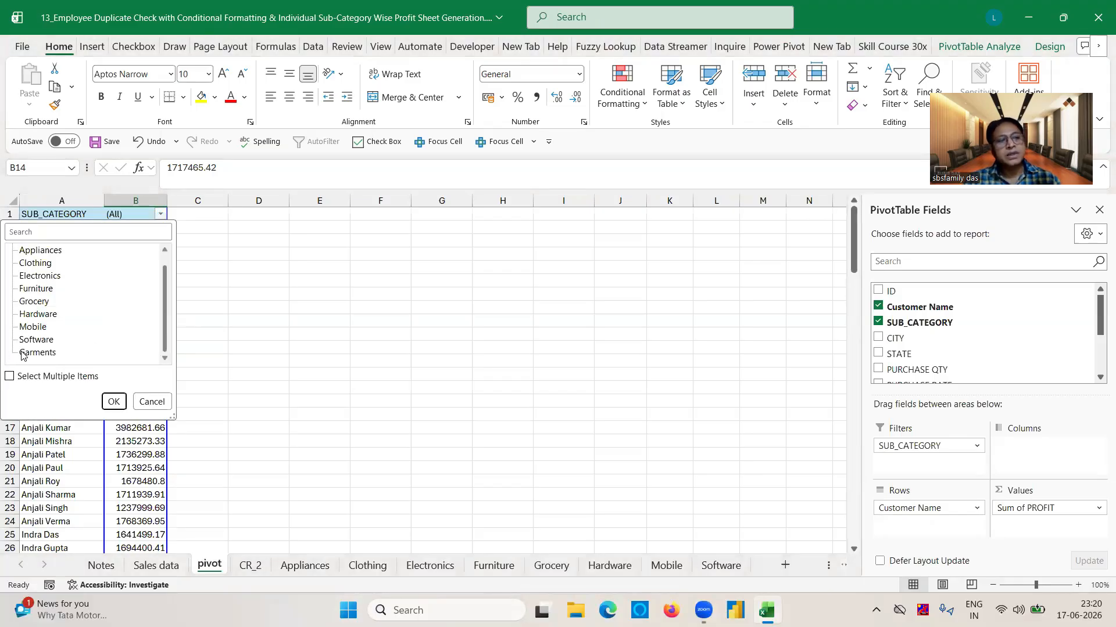
pyautogui.click(204, 284)
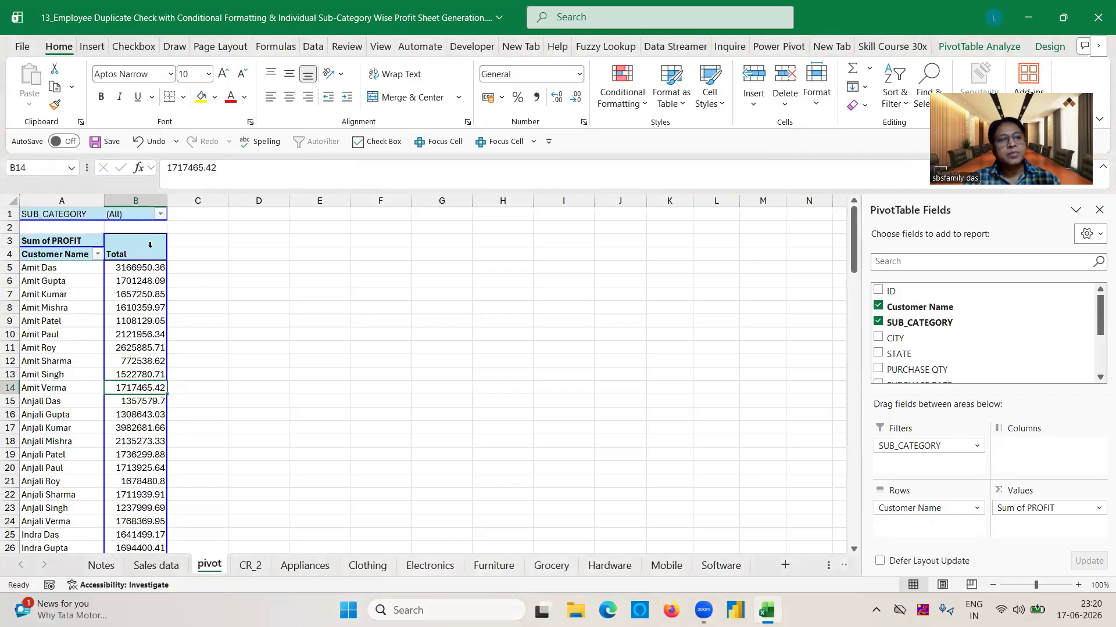
pyautogui.click(124, 210)
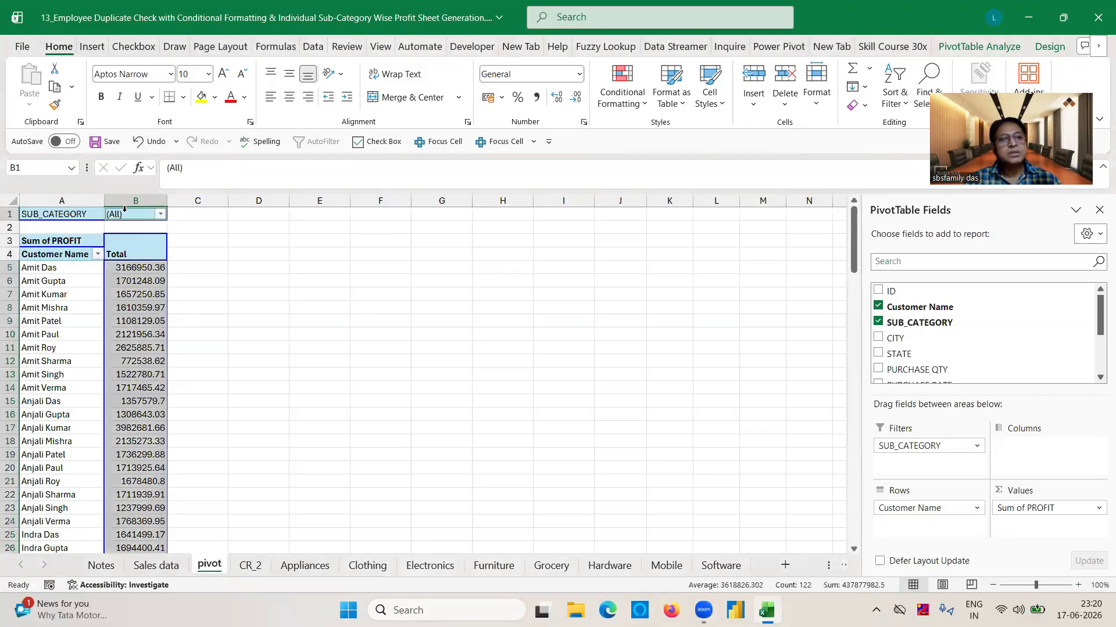
# Step: Generate report filter pages for SUB_CATEGORY again from the refreshed PivotTable
pyautogui.click(118, 268)
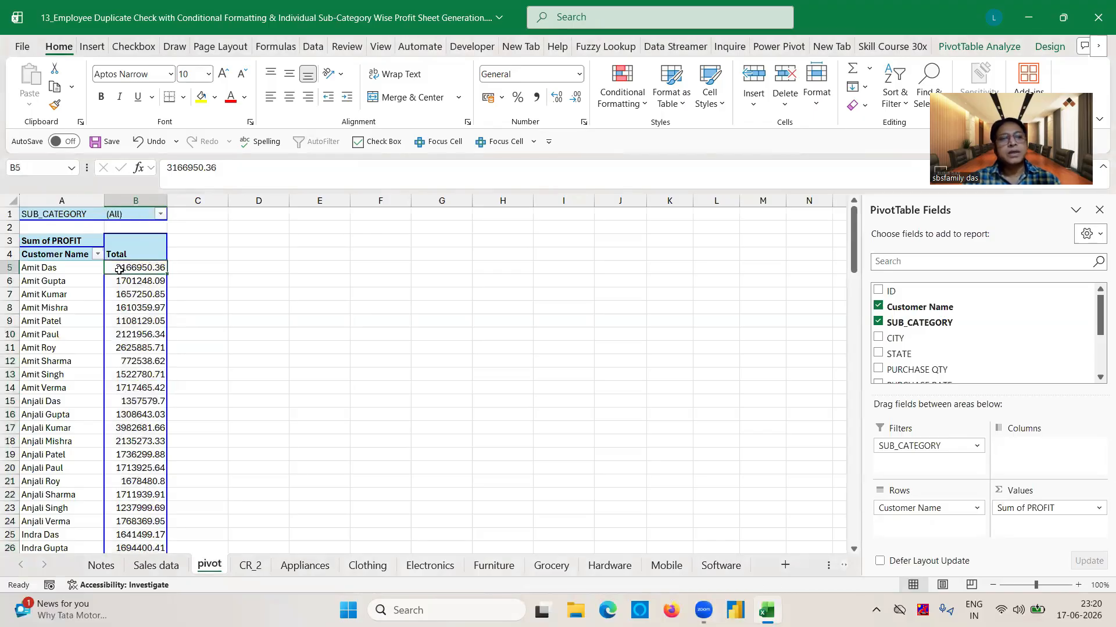
pyautogui.click(979, 47)
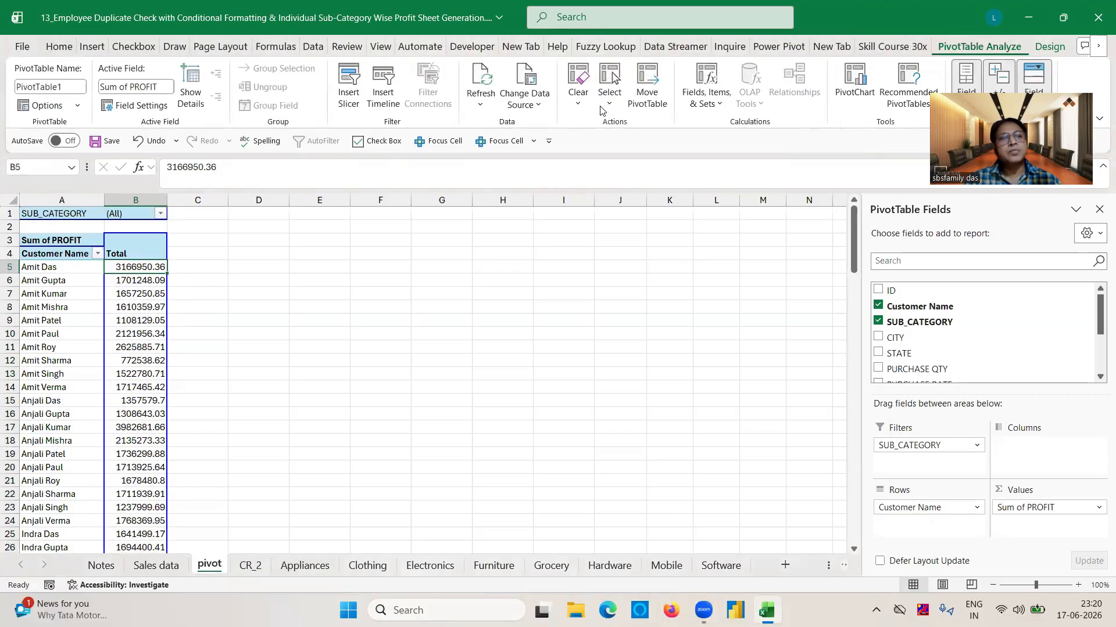
pyautogui.click(77, 106)
pyautogui.click(74, 145)
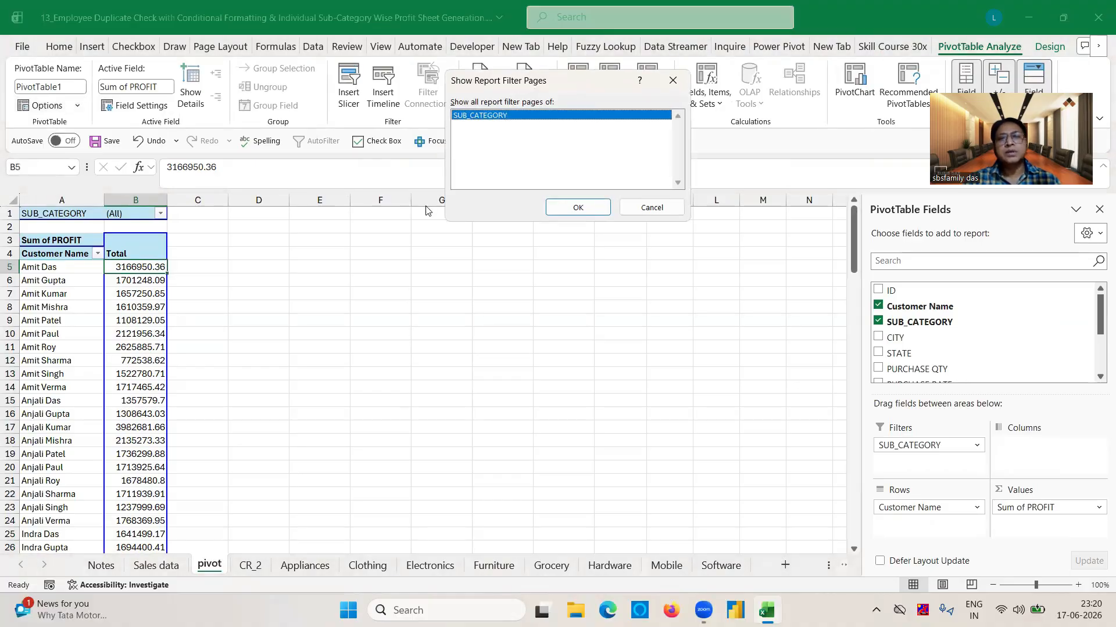
pyautogui.click(576, 206)
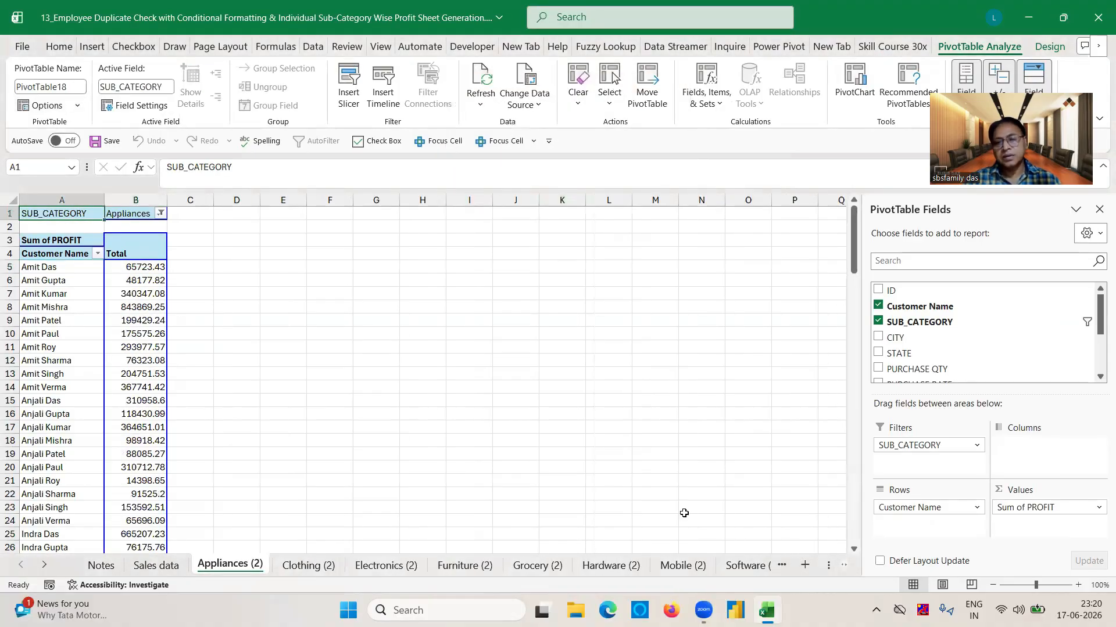
# Step: Review the regenerated SUB_CATEGORY report sheets from Clothing (2) through Garments, ending on the pivot sheet
pyautogui.click(317, 566)
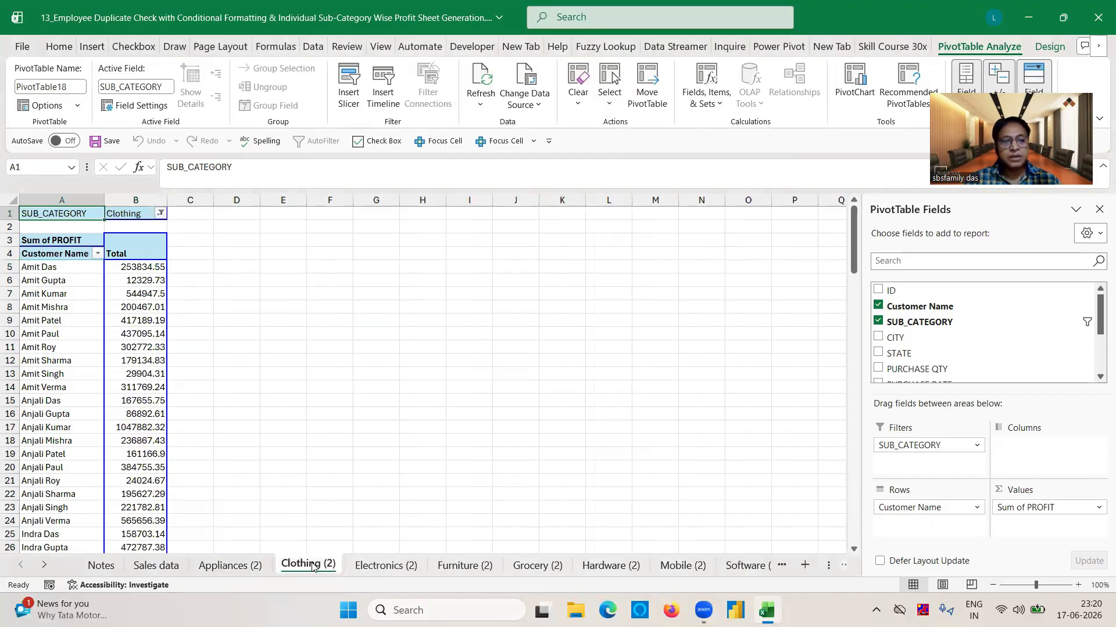
pyautogui.click(380, 567)
pyautogui.click(446, 575)
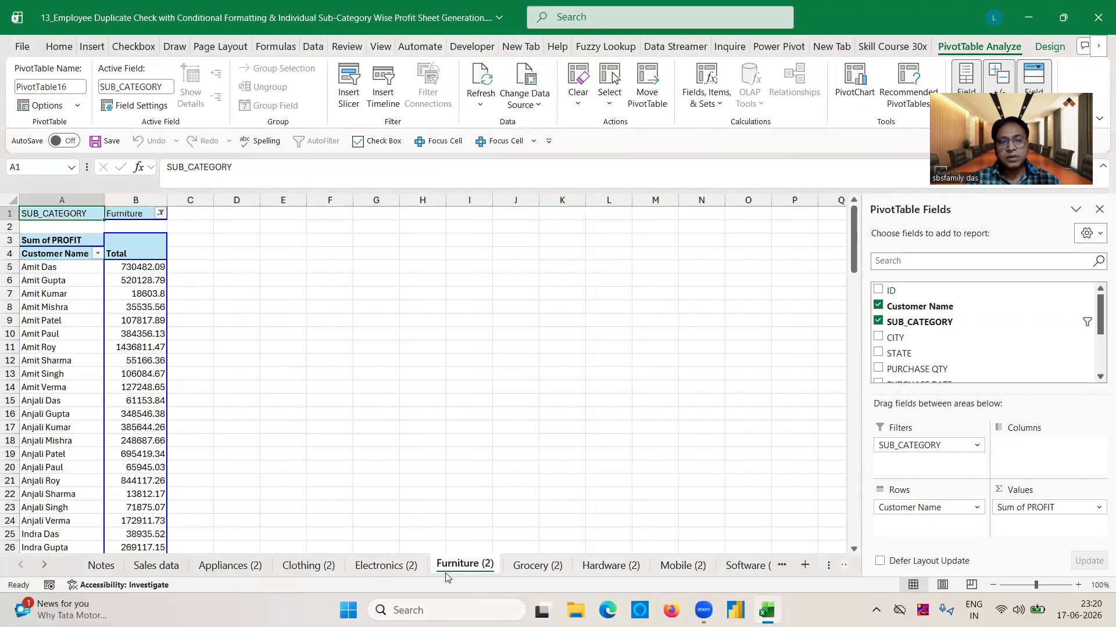
pyautogui.click(542, 576)
pyautogui.click(599, 573)
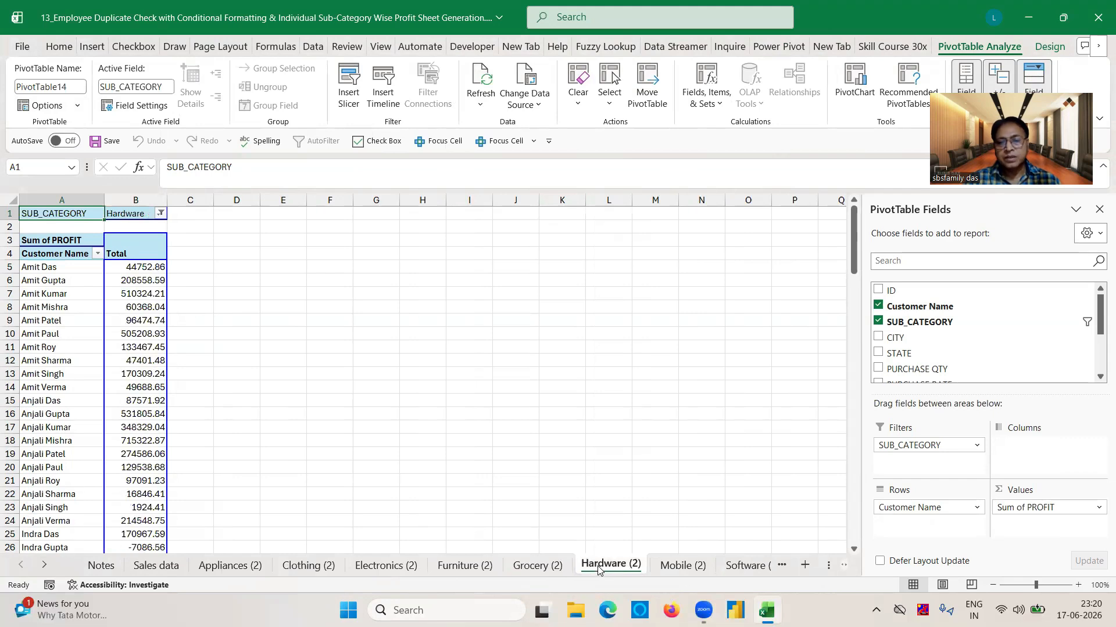
pyautogui.click(689, 573)
pyautogui.click(740, 572)
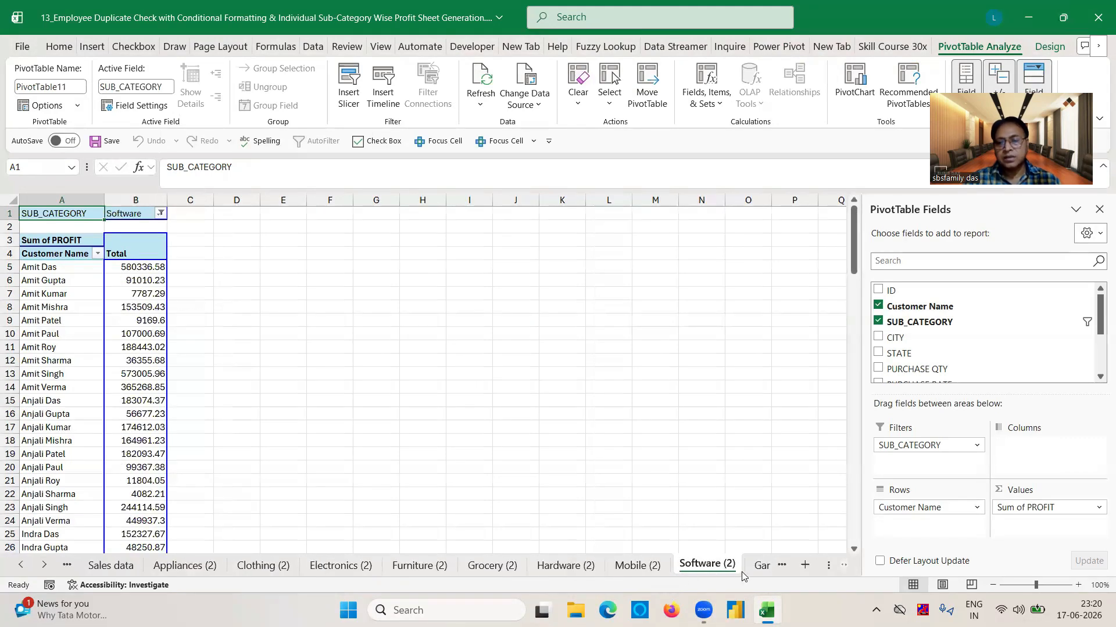
pyautogui.click(761, 566)
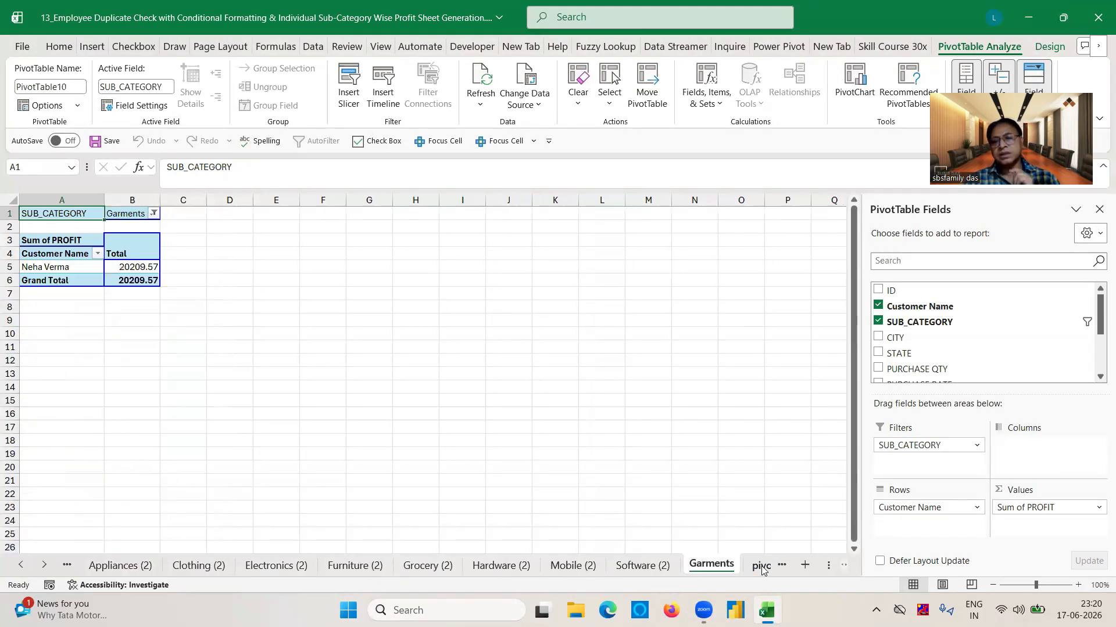
pyautogui.click(761, 566)
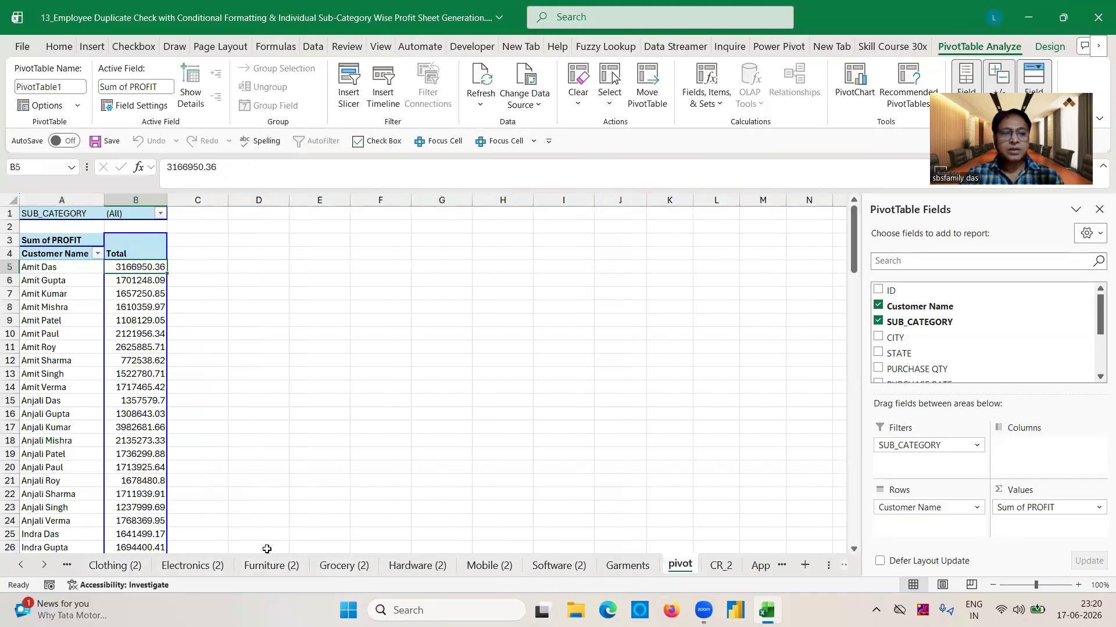
# Step: Delete the duplicate Appliances (2) report sheet located after Sales data
pyautogui.rightClick(114, 565)
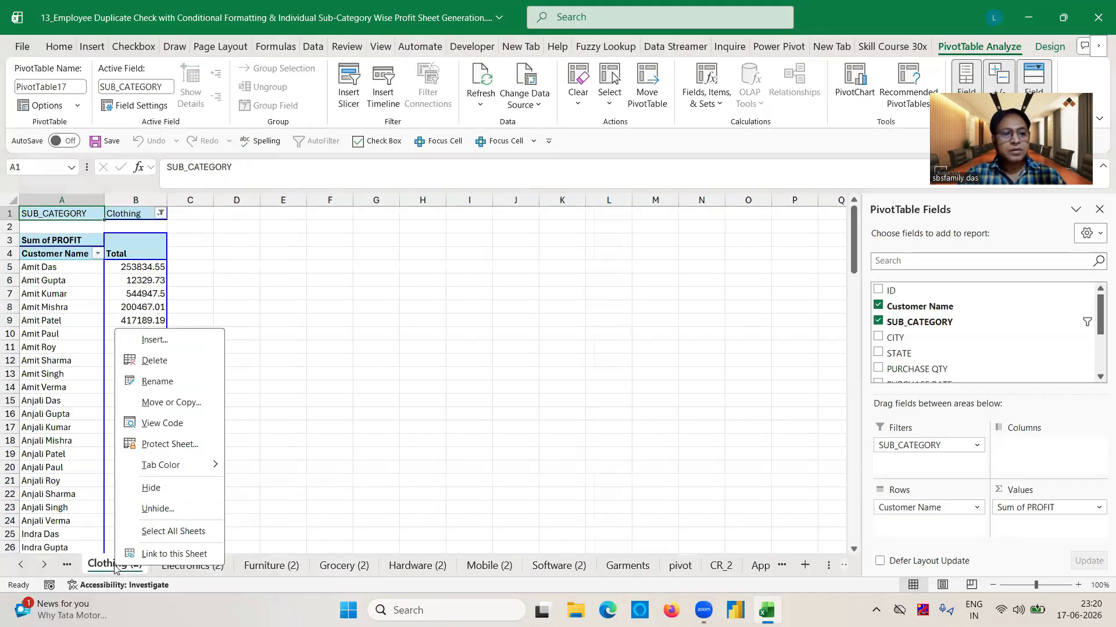
pyautogui.click(293, 416)
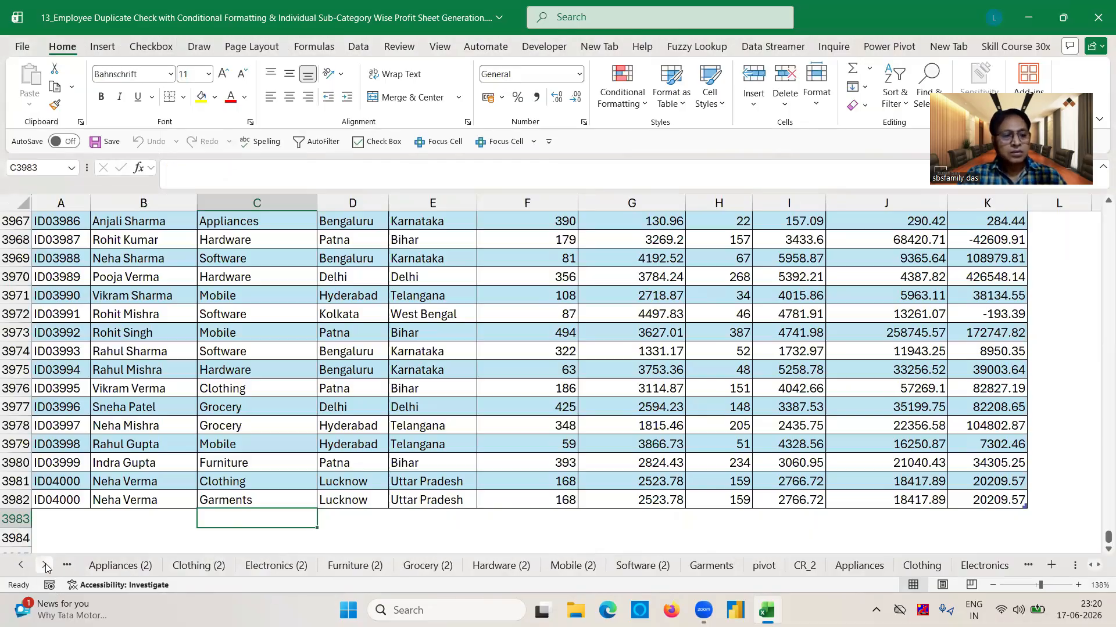
pyautogui.click(45, 566)
pyautogui.click(23, 569)
pyautogui.click(23, 568)
pyautogui.click(23, 568)
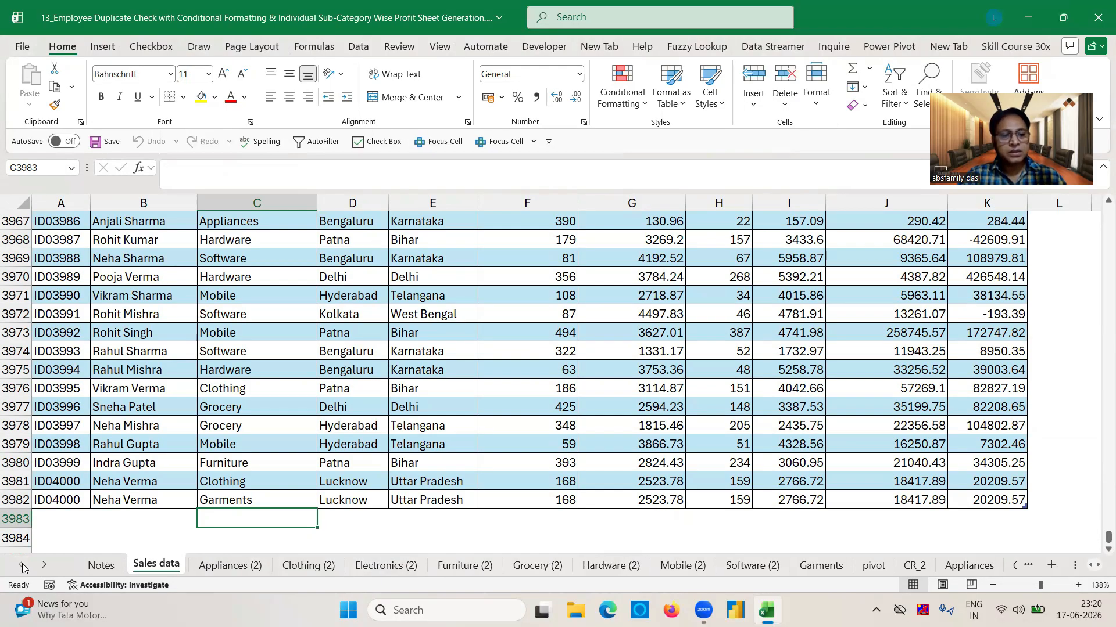
pyautogui.click(213, 571)
pyautogui.rightClick(213, 570)
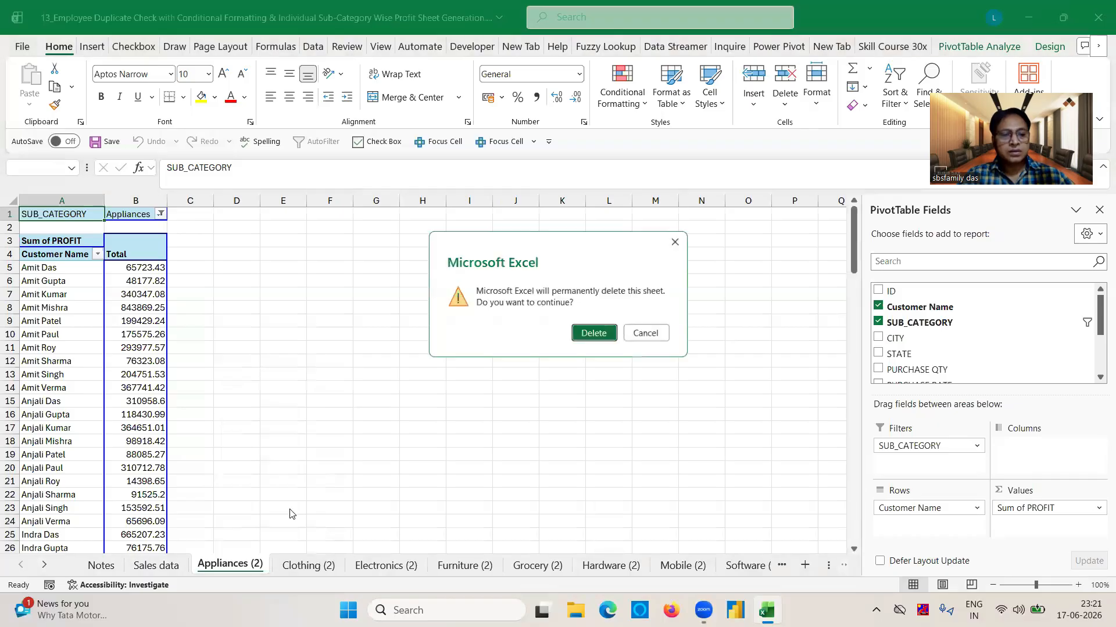
pyautogui.press('Return')
# Step: Delete the duplicate Clothing (2) report sheet from the workbook
pyautogui.rightClick(240, 570)
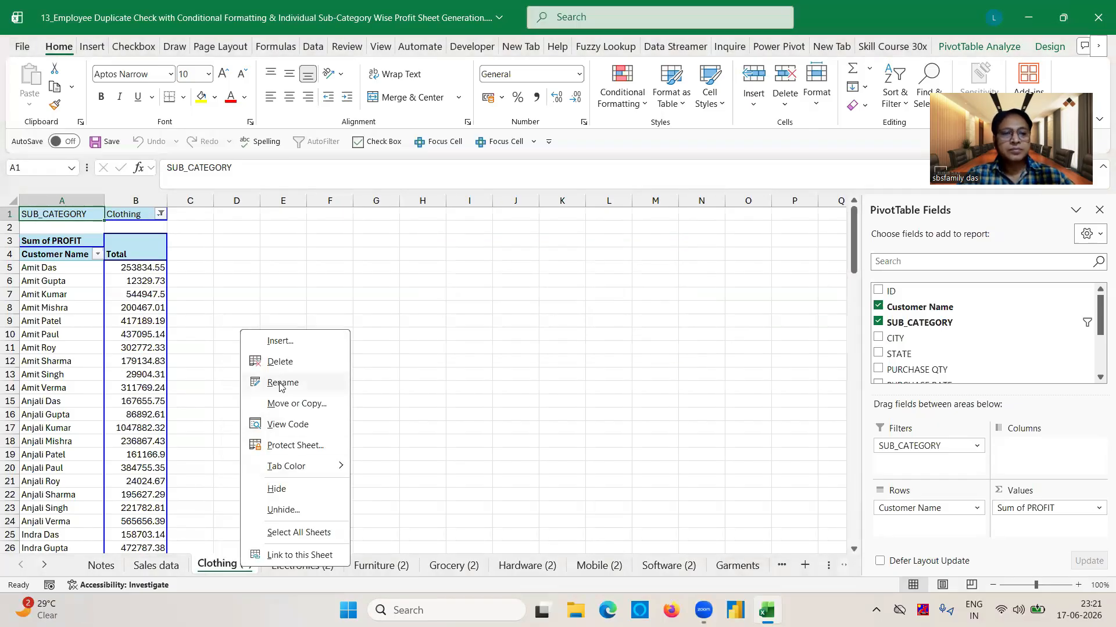
pyautogui.click(279, 362)
pyautogui.click(603, 334)
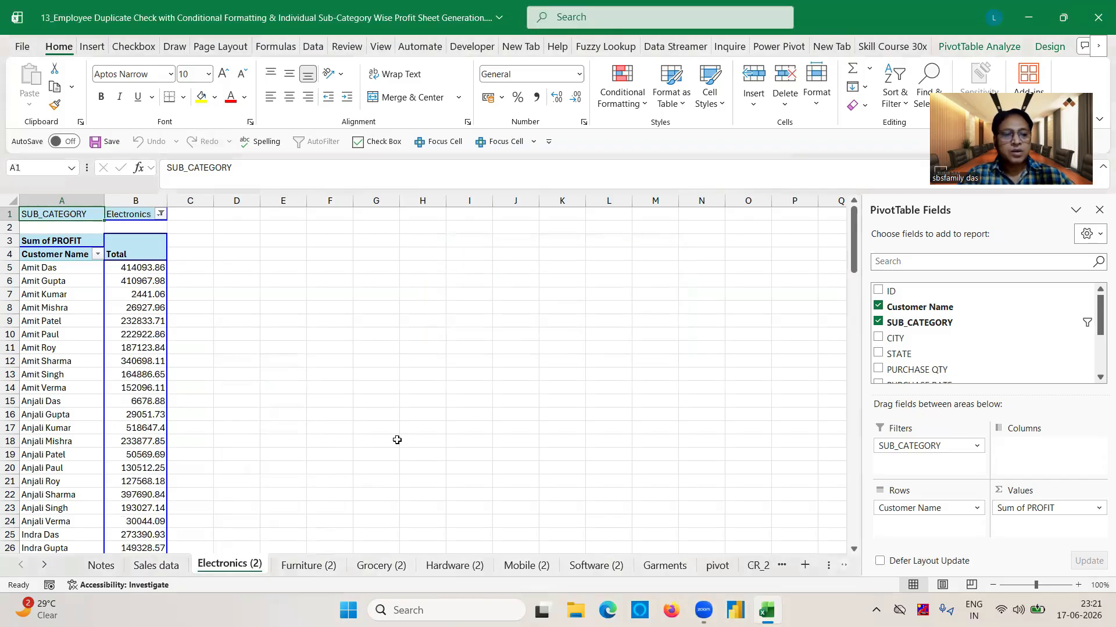
pyautogui.rightClick(257, 565)
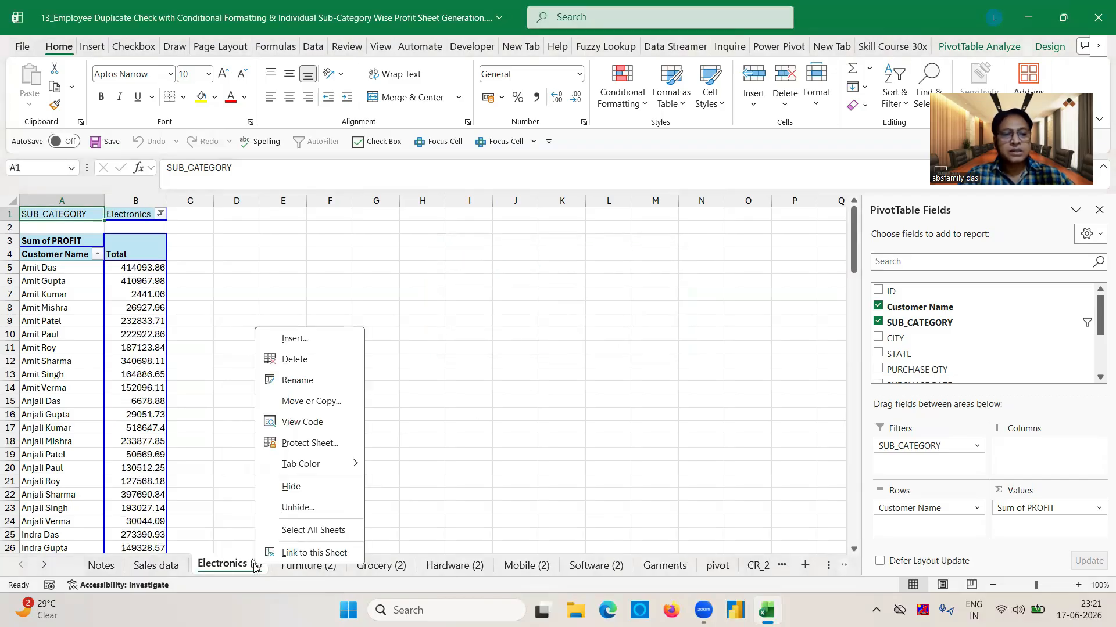
pyautogui.click(296, 381)
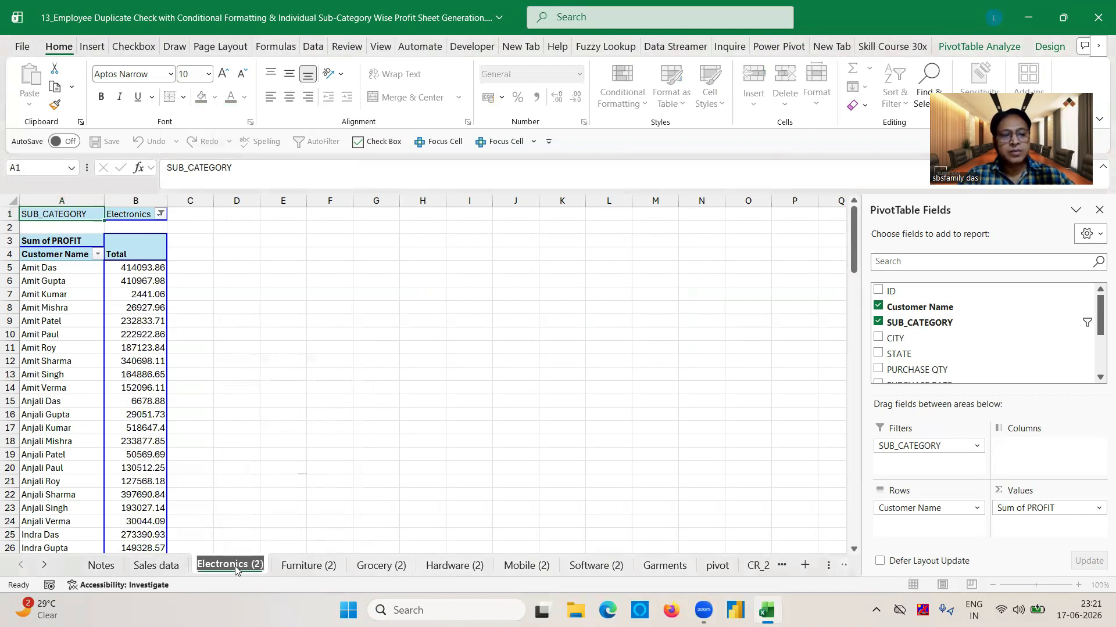
pyautogui.click(329, 467)
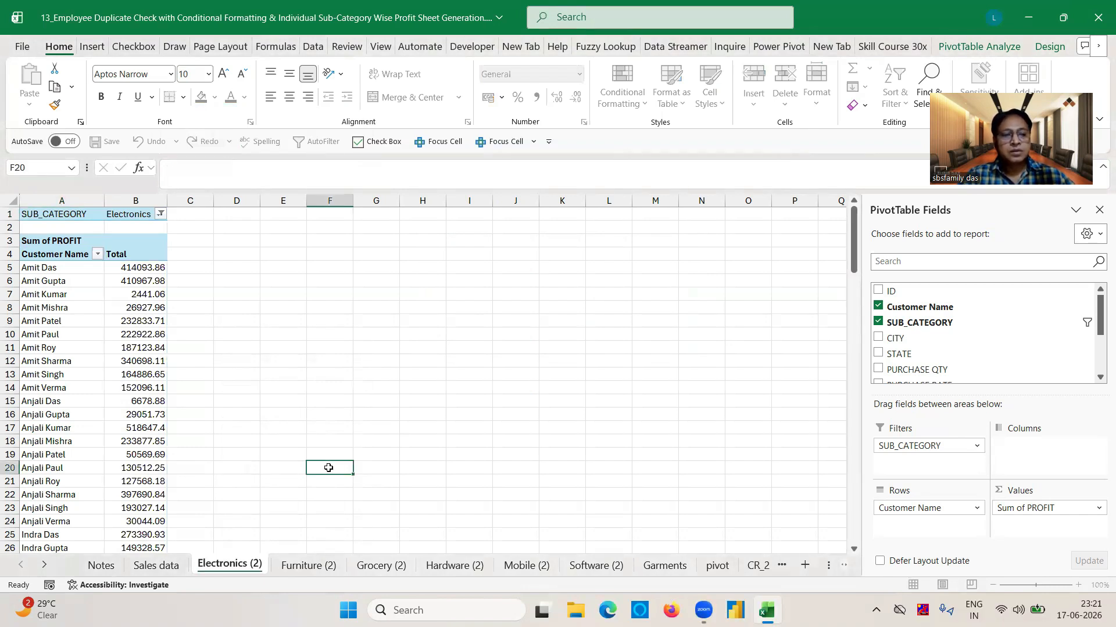
# Step: Delete the duplicate Electronics (2) report sheet from the workbook
pyautogui.rightClick(237, 566)
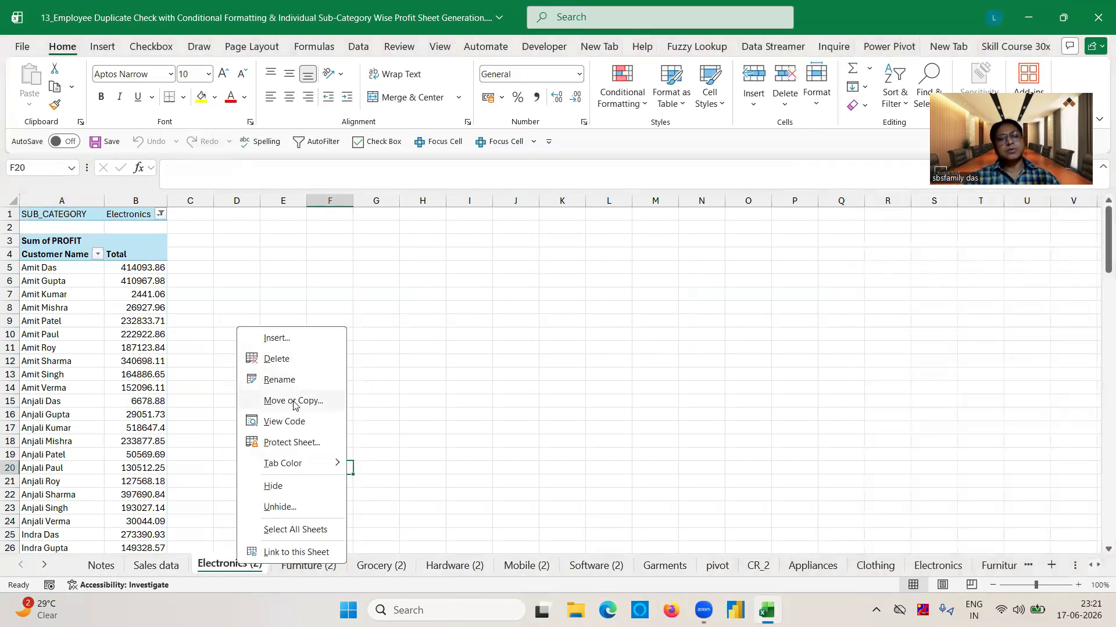
pyautogui.click(277, 360)
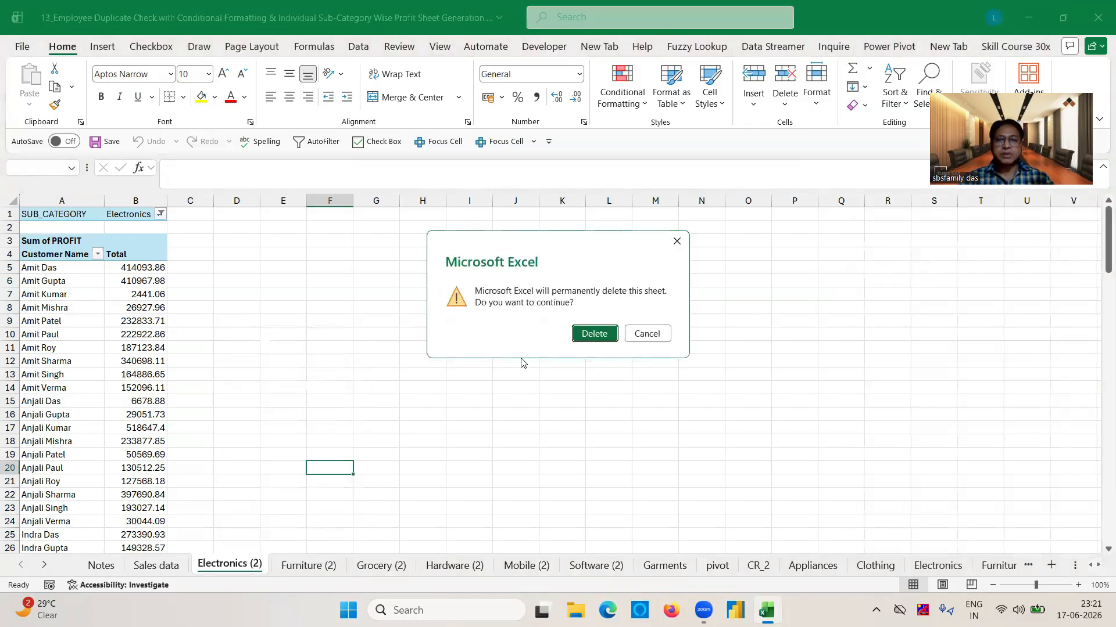
pyautogui.click(593, 334)
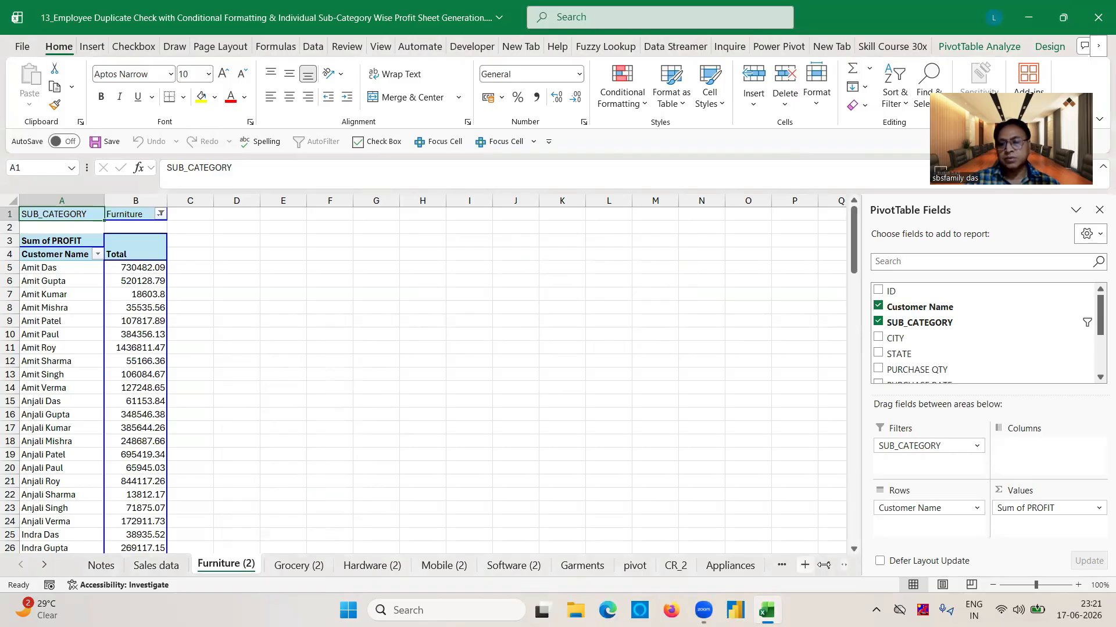
# Step: Check the original Furniture report sheet and delete the duplicate Software (2) report sheet
pyautogui.click(779, 565)
pyautogui.click(779, 566)
pyautogui.click(747, 566)
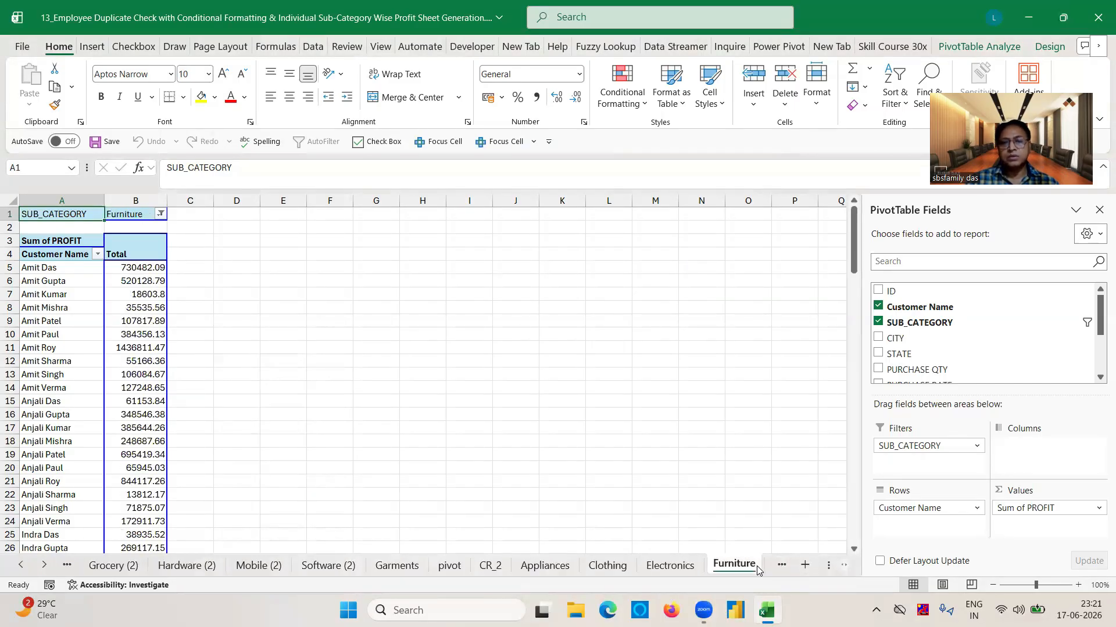
pyautogui.click(309, 572)
pyautogui.rightClick(308, 572)
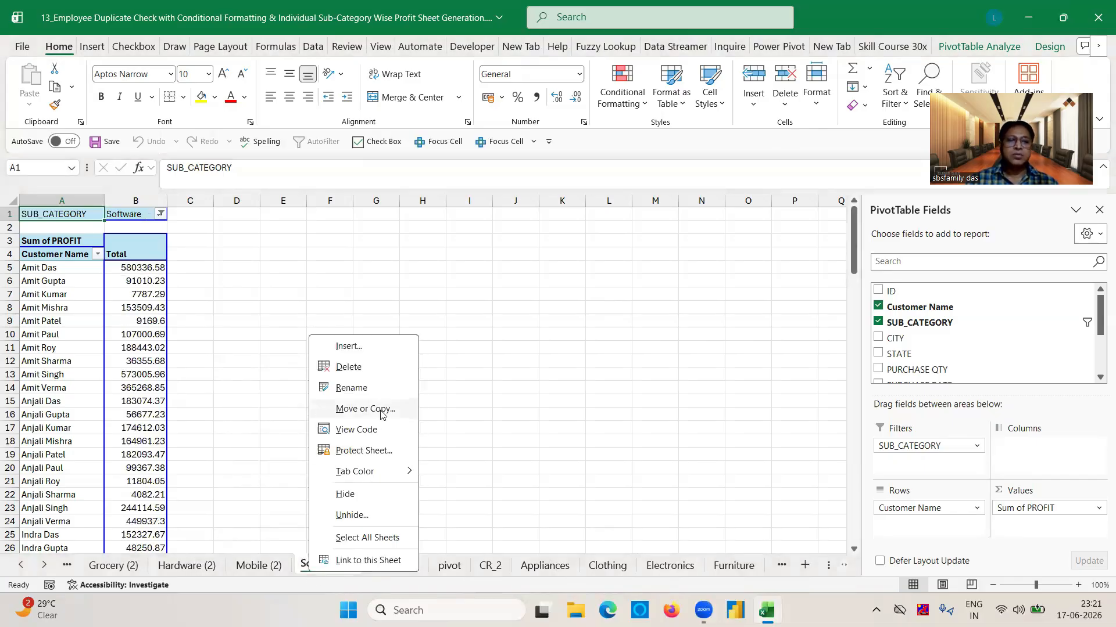
pyautogui.click(354, 367)
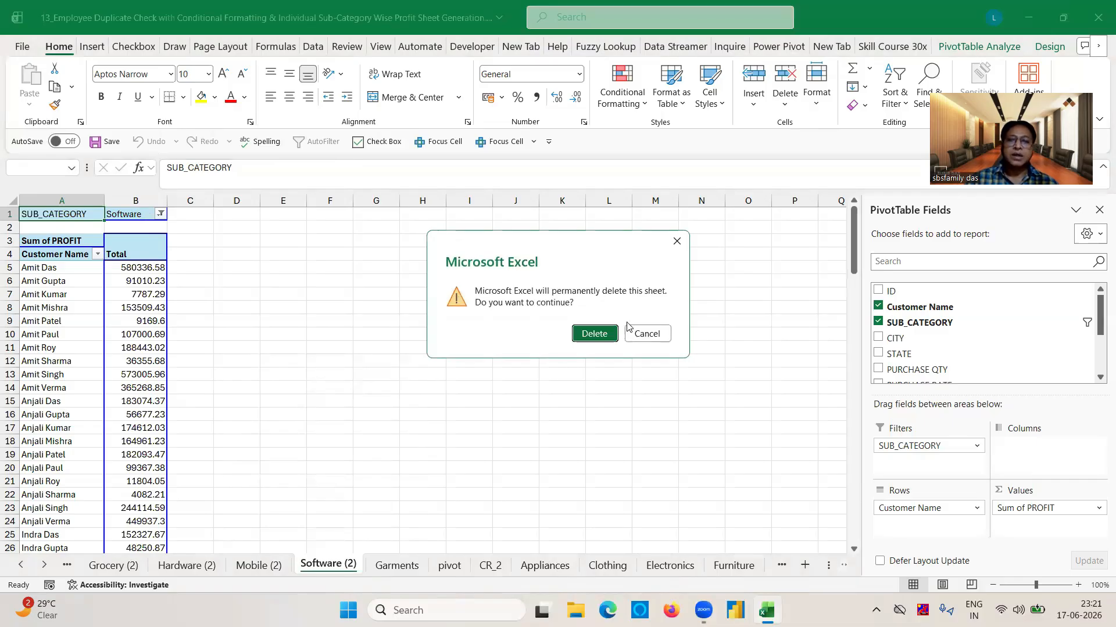
pyautogui.click(593, 333)
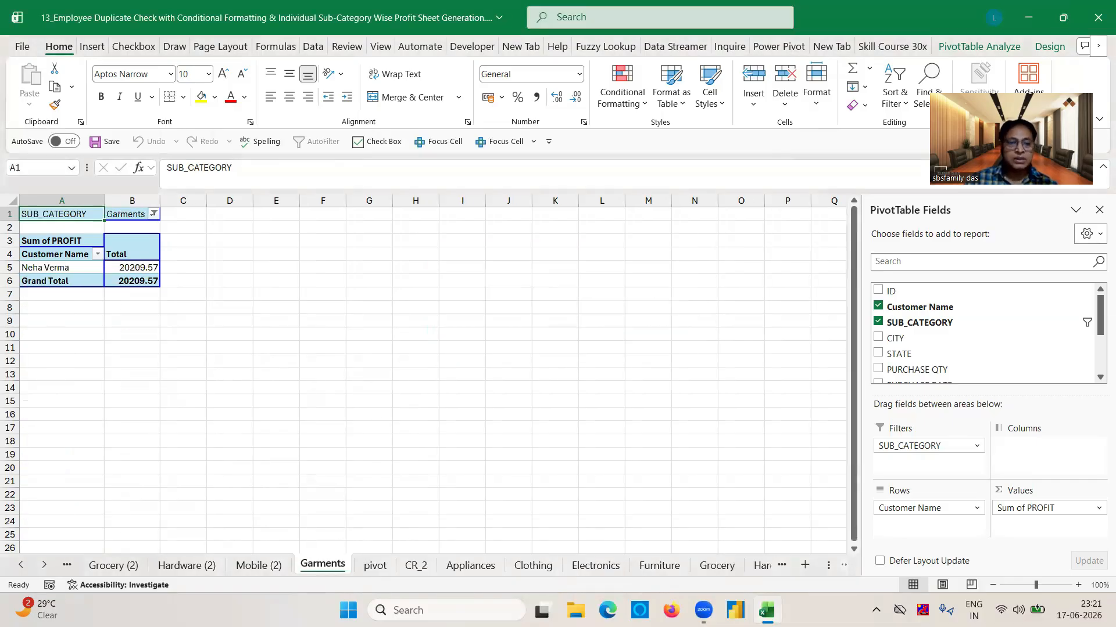
# Step: Delete the duplicate Mobile (2) report sheet, keeping the new Garments sheet
pyautogui.click(265, 574)
pyautogui.rightClick(266, 574)
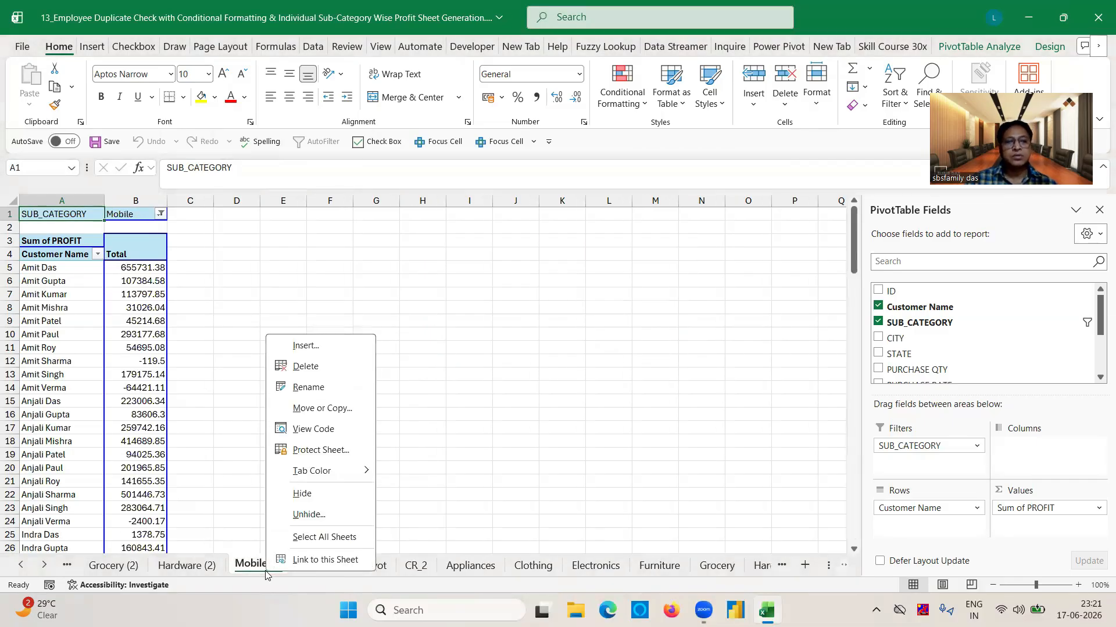
pyautogui.click(314, 368)
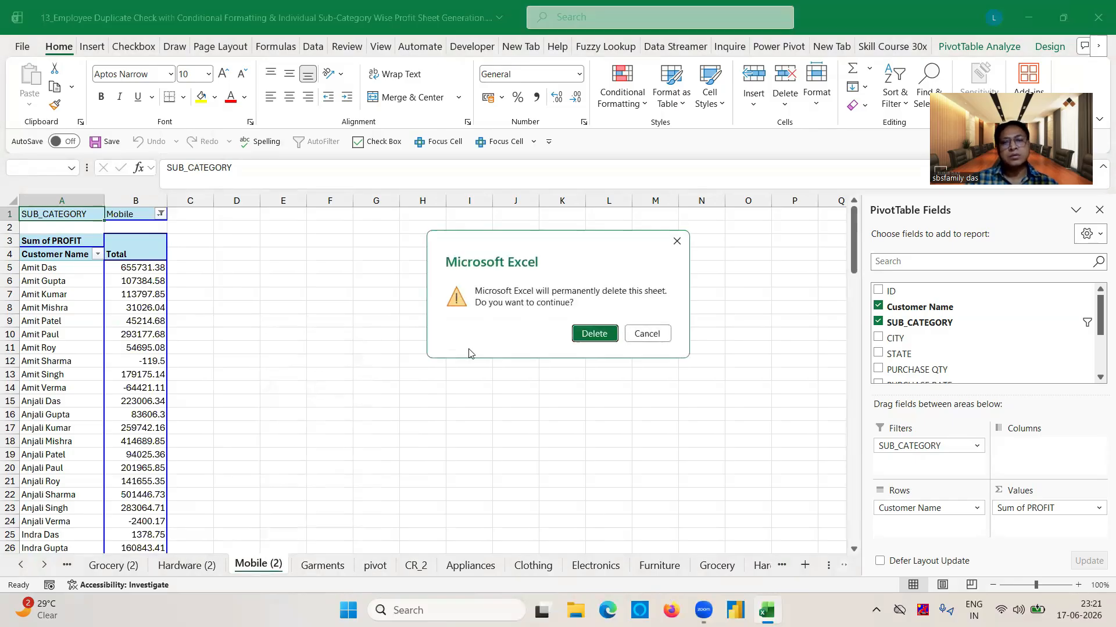
pyautogui.click(603, 337)
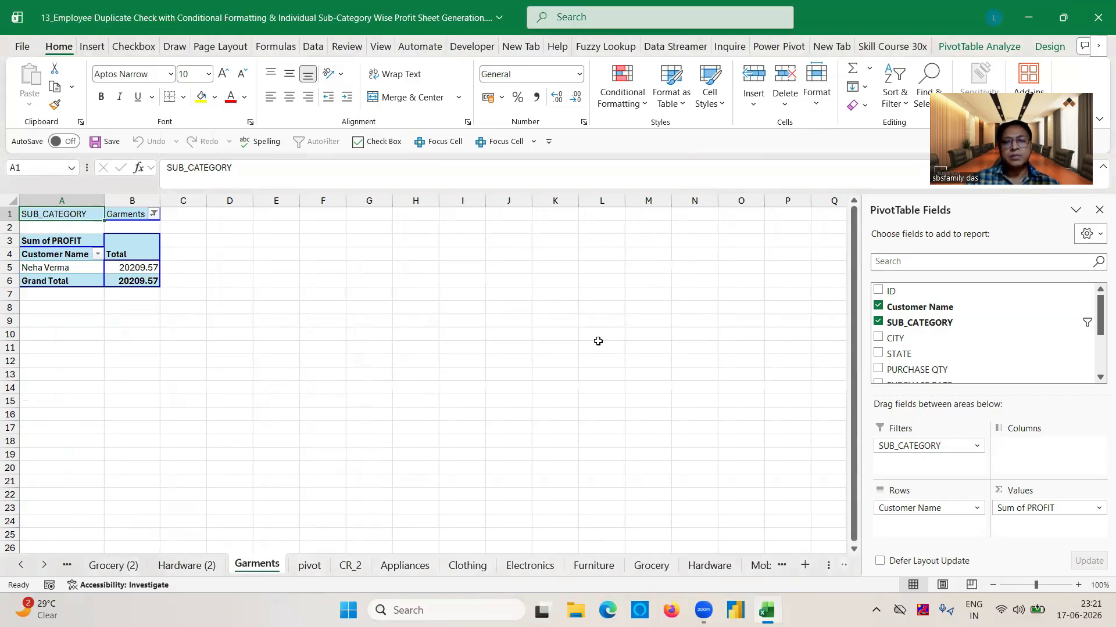
# Step: Delete the duplicate Hardware (2) report sheet from the workbook
pyautogui.click(209, 564)
pyautogui.rightClick(209, 564)
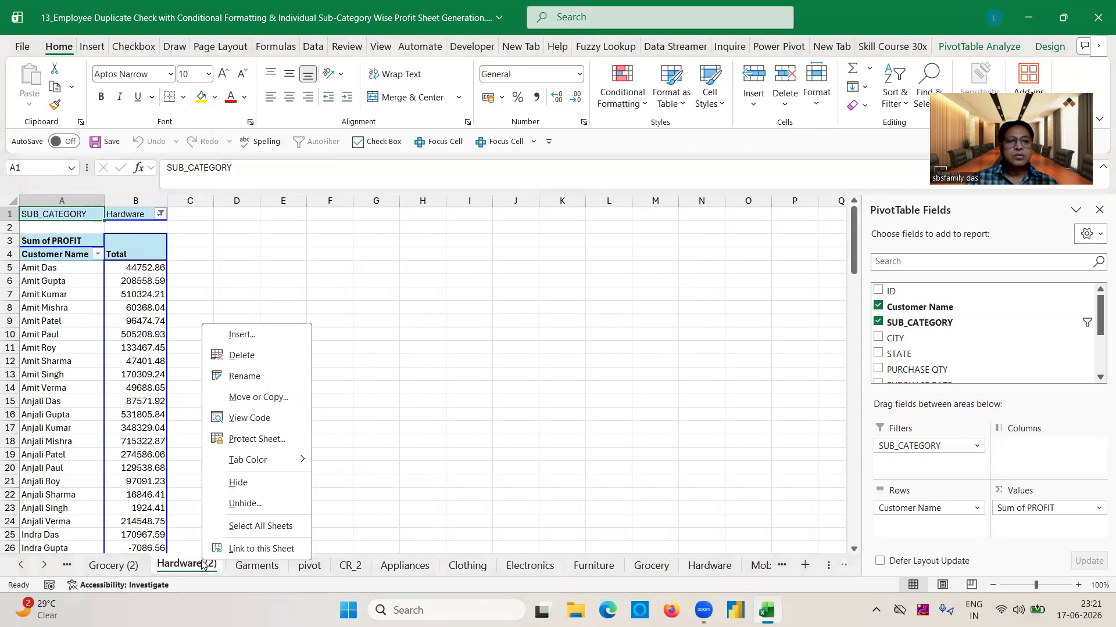
pyautogui.click(252, 362)
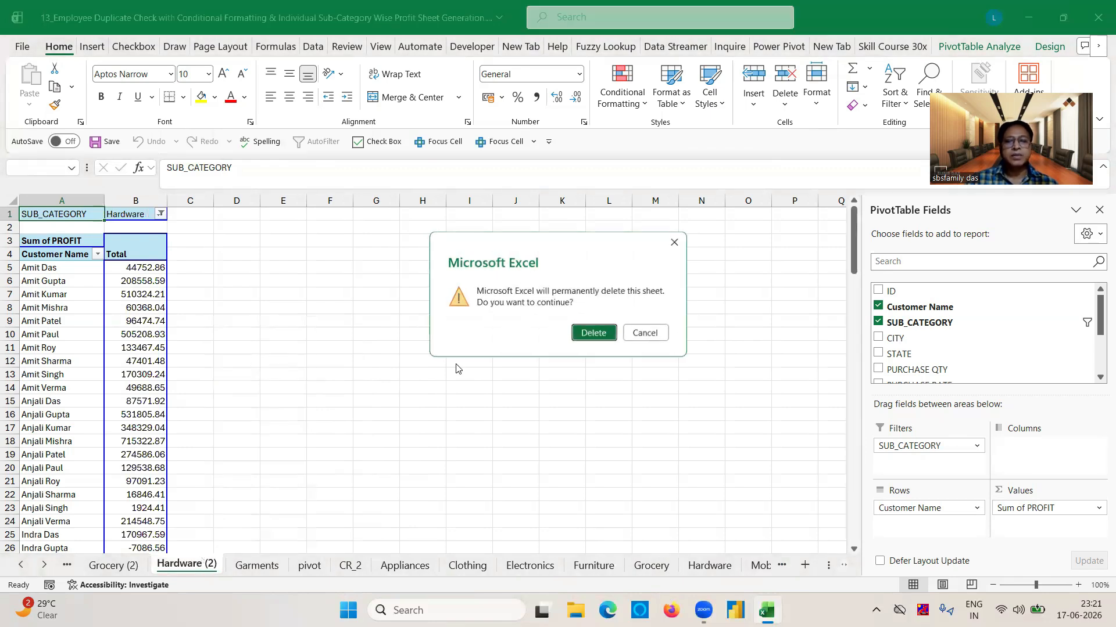
pyautogui.click(598, 336)
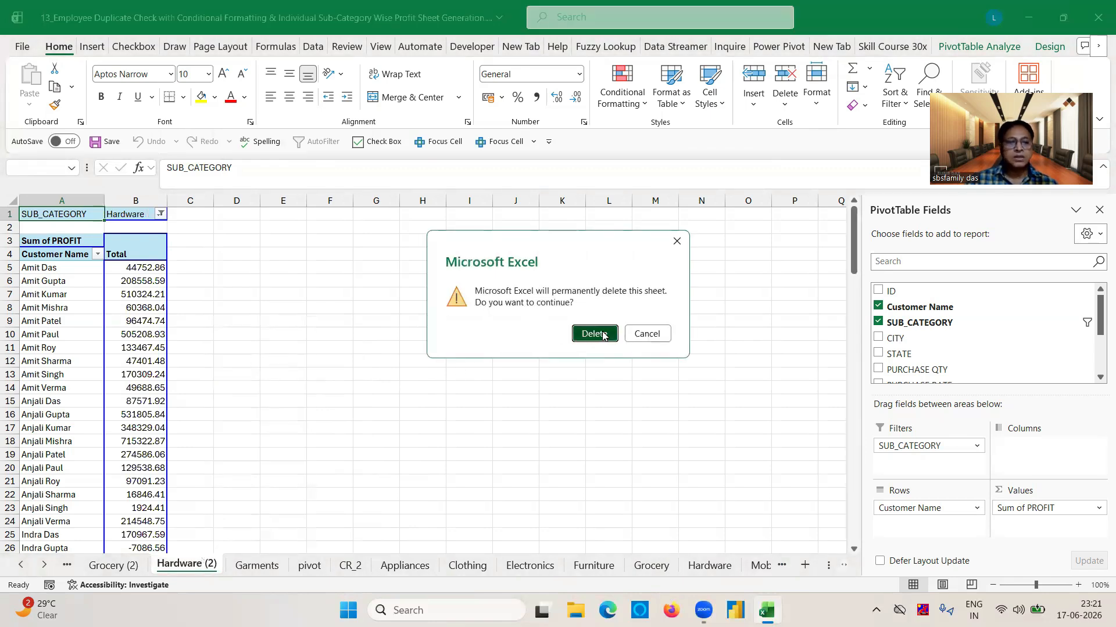
# Step: Delete the duplicate Grocery (2) report sheet from the workbook
pyautogui.click(122, 567)
pyautogui.rightClick(121, 567)
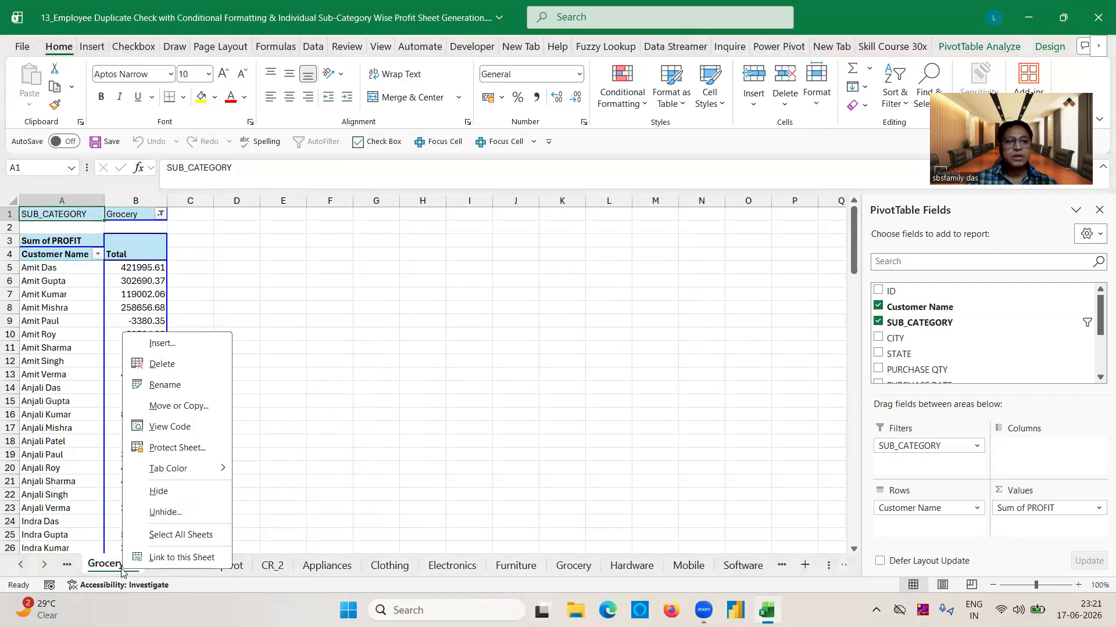
pyautogui.click(163, 363)
pyautogui.click(604, 336)
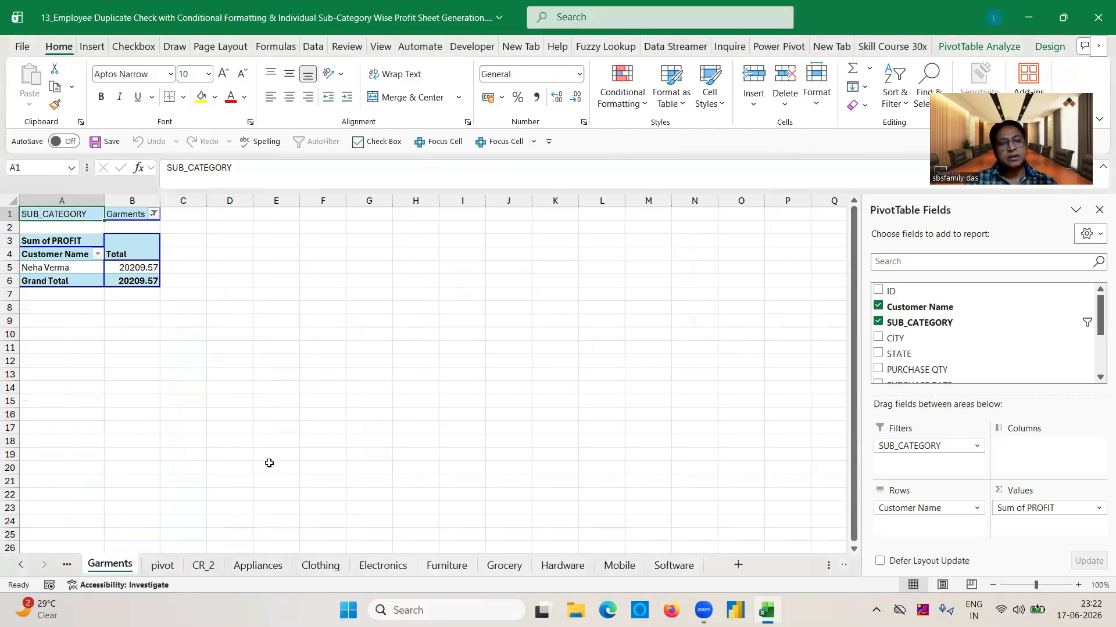
# Step: Return to the pivot sheet and select blank cell H11 outside the PivotTable
pyautogui.click(429, 383)
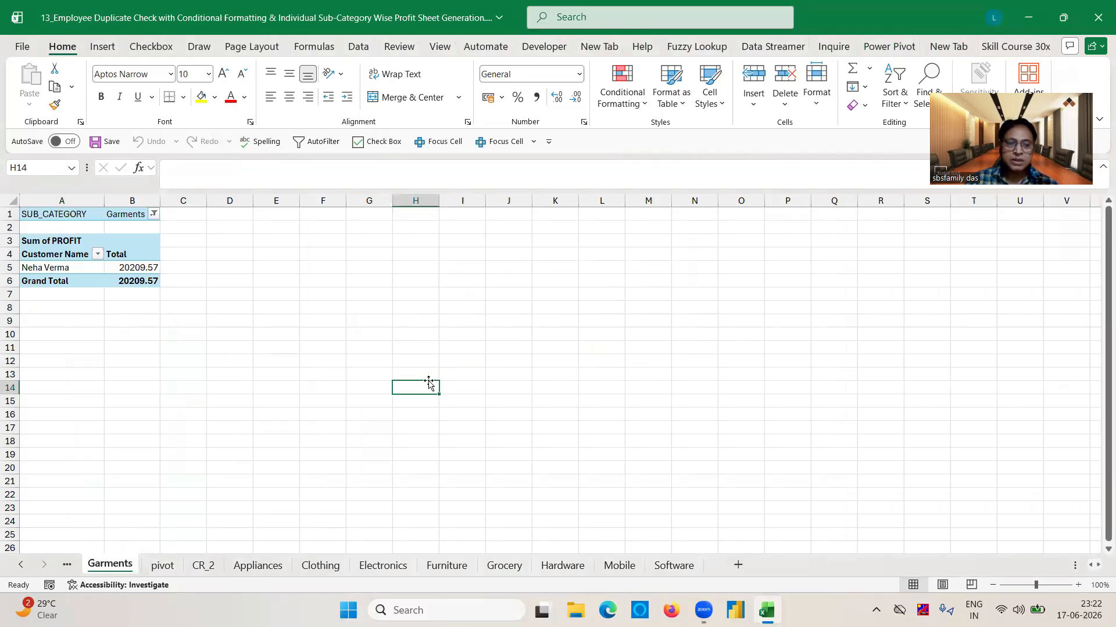
pyautogui.click(165, 568)
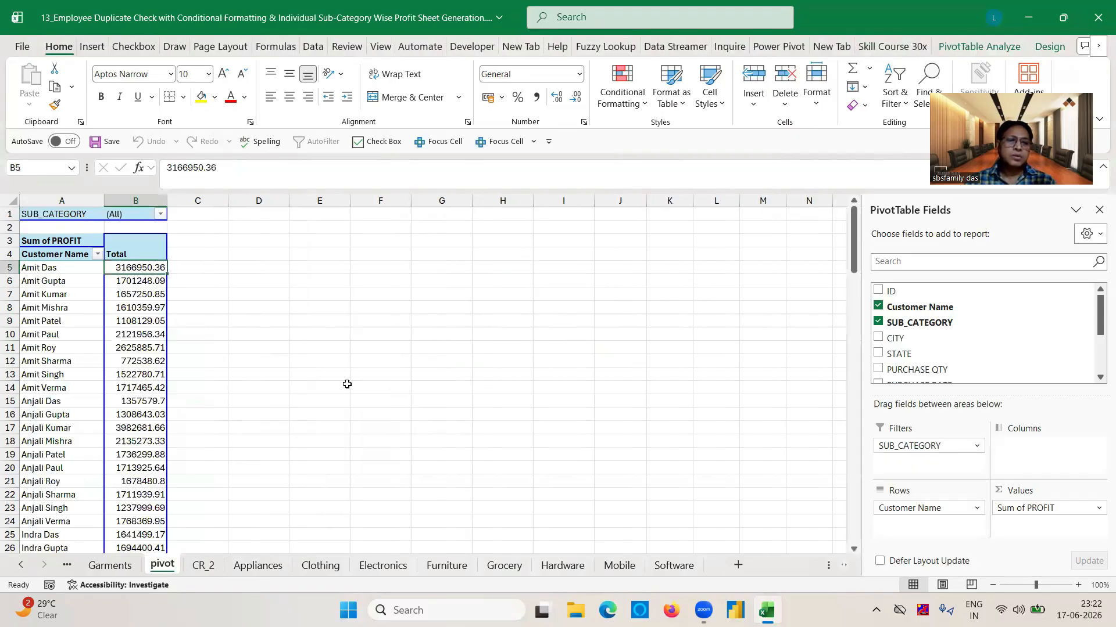
pyautogui.click(362, 367)
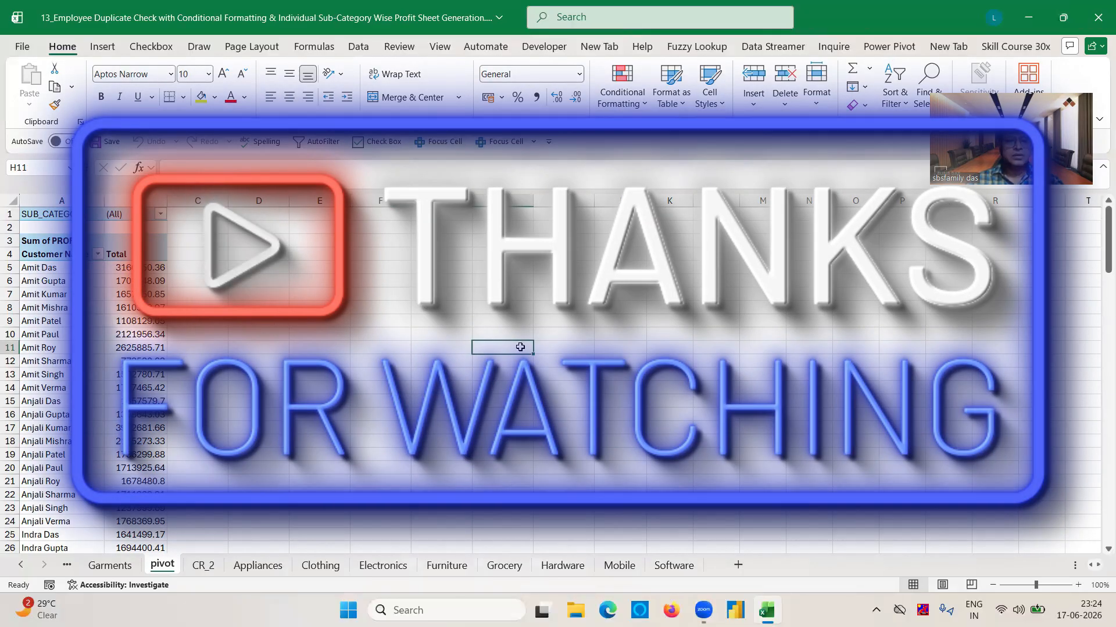
pyautogui.click(520, 347)
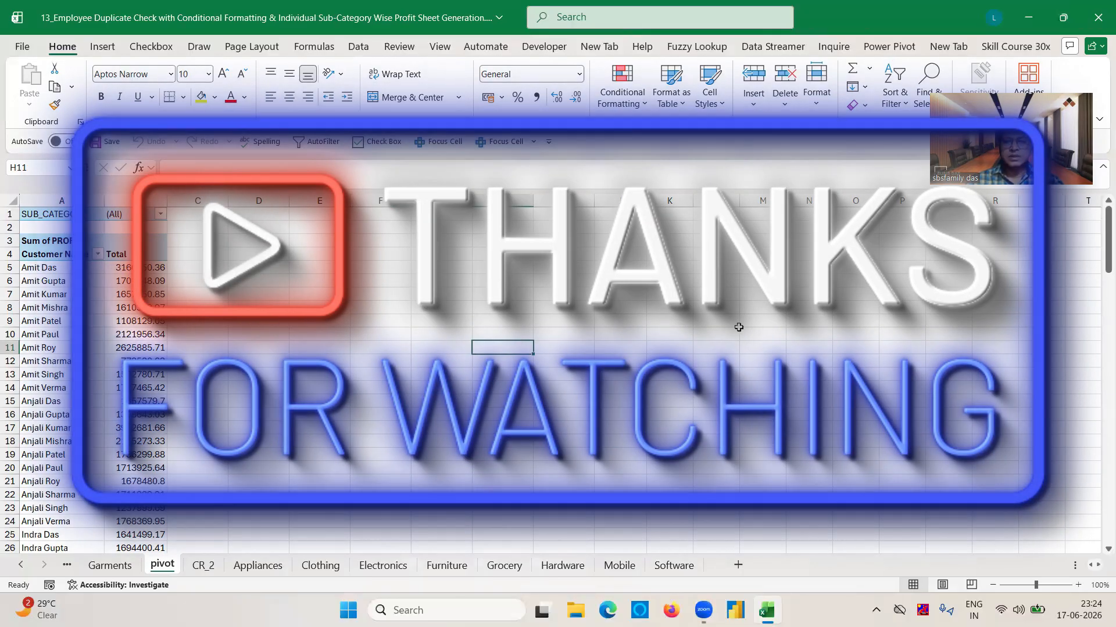